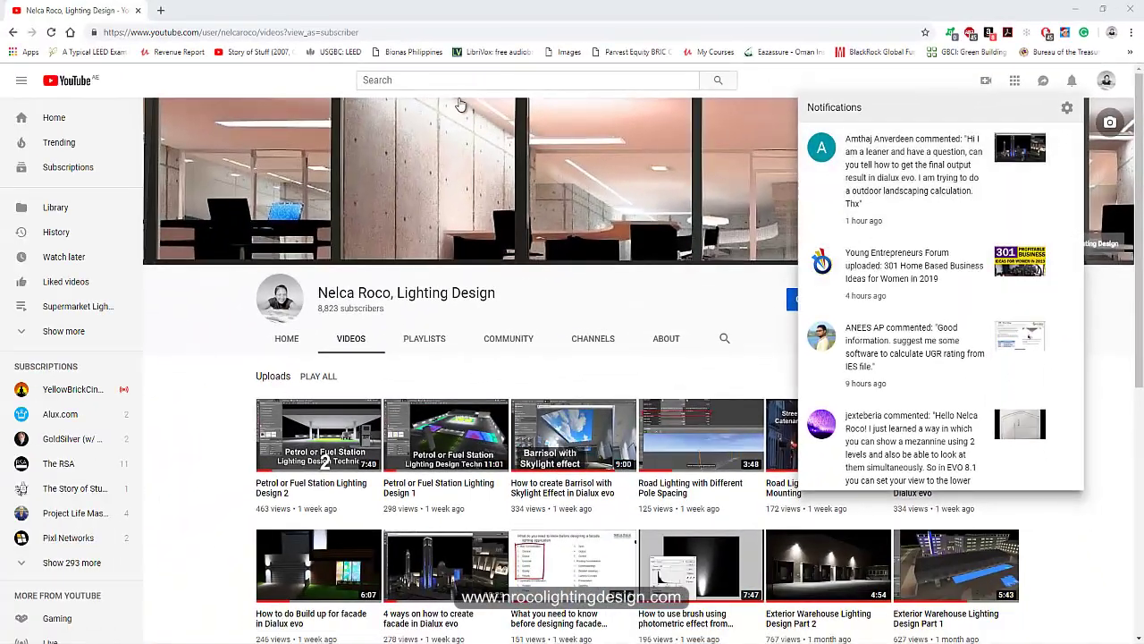
Search YouTube for the channel owner's name followed by "calculation report".
left_click(460, 80)
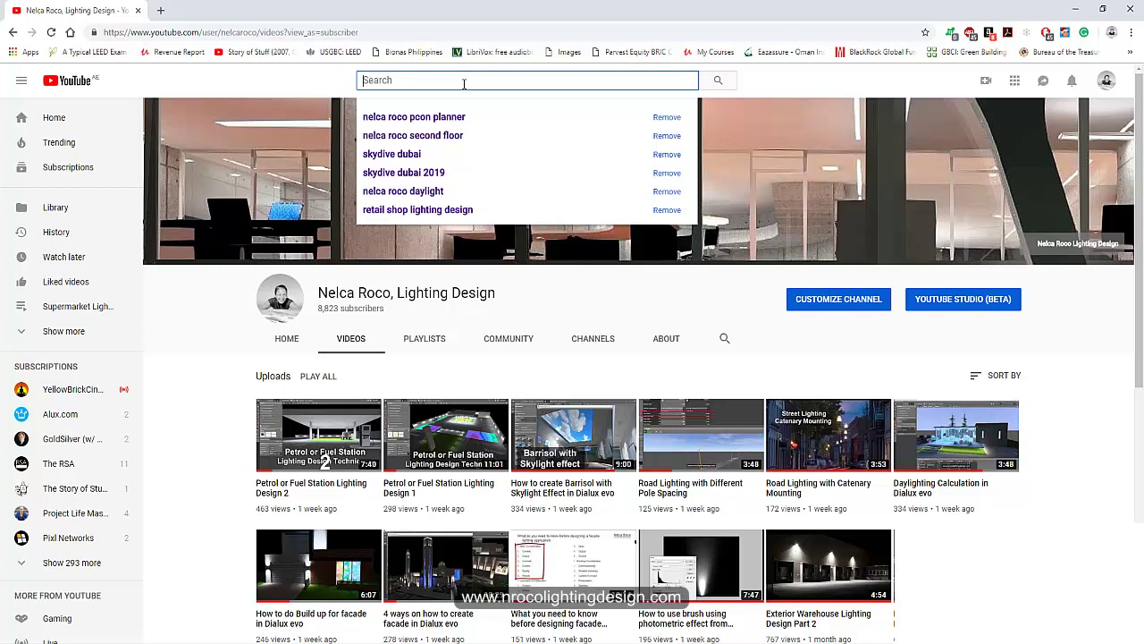
type("nelca roco ")
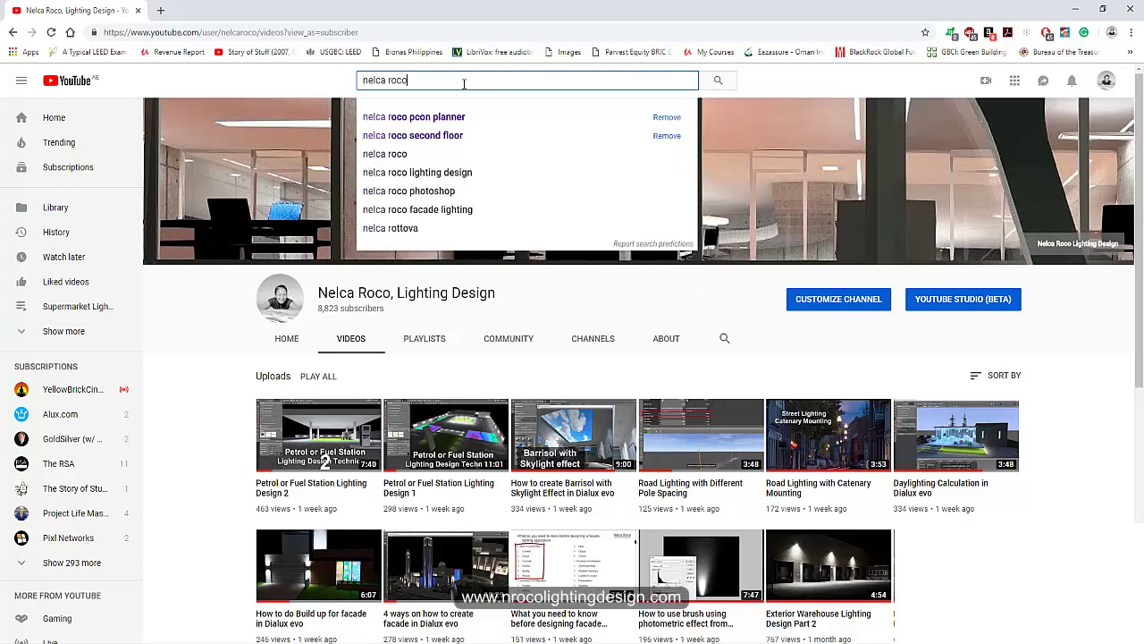
type("ca")
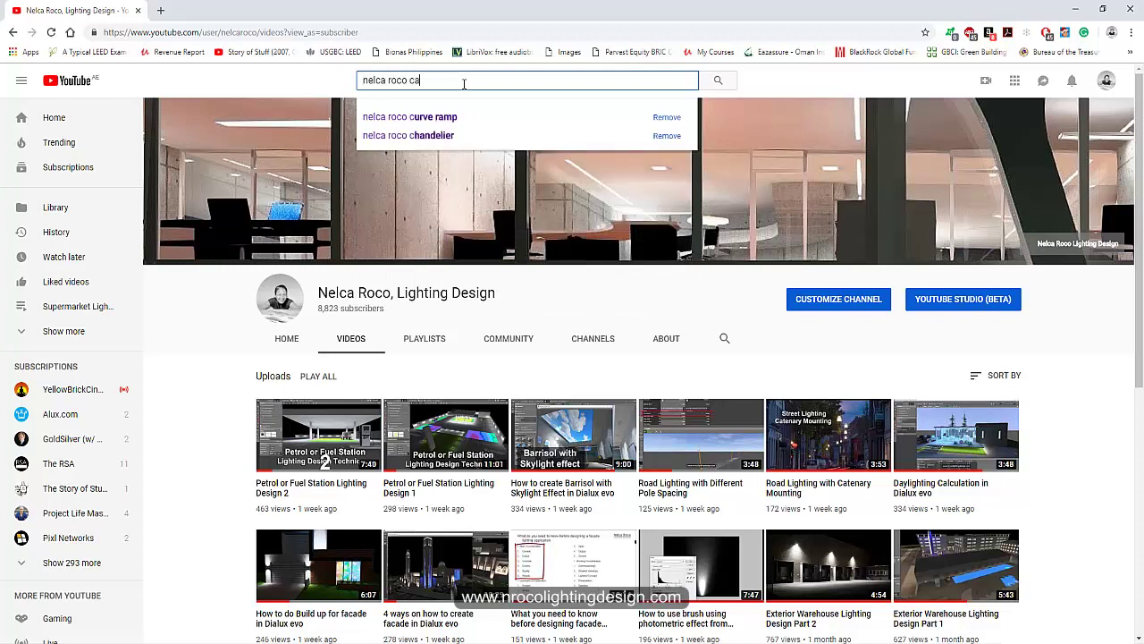
type("lcul")
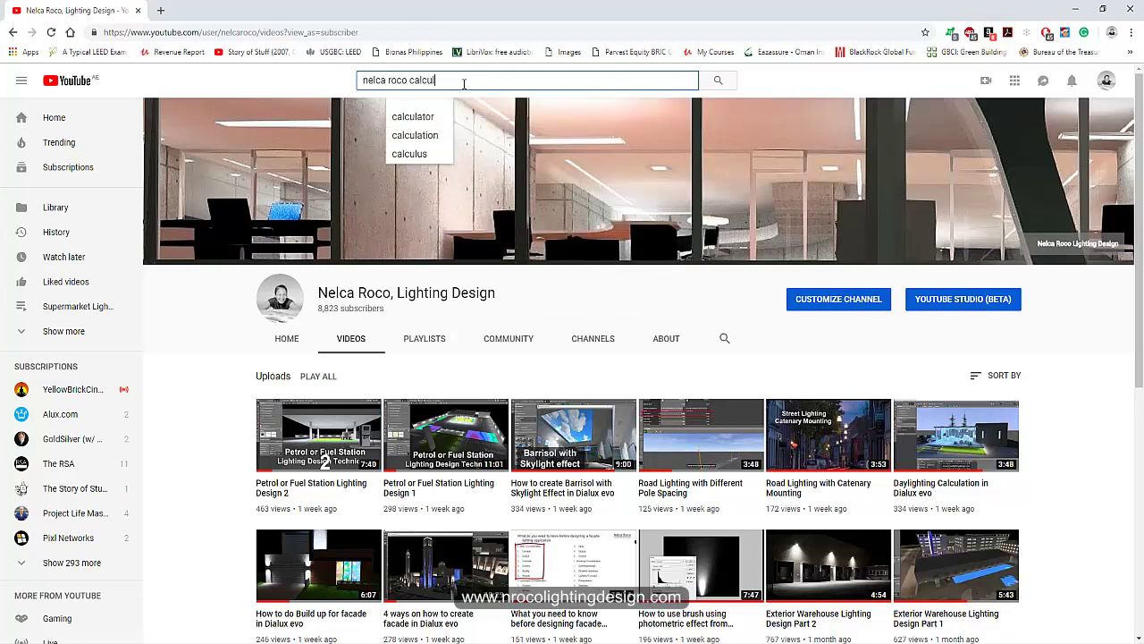
type("ation report")
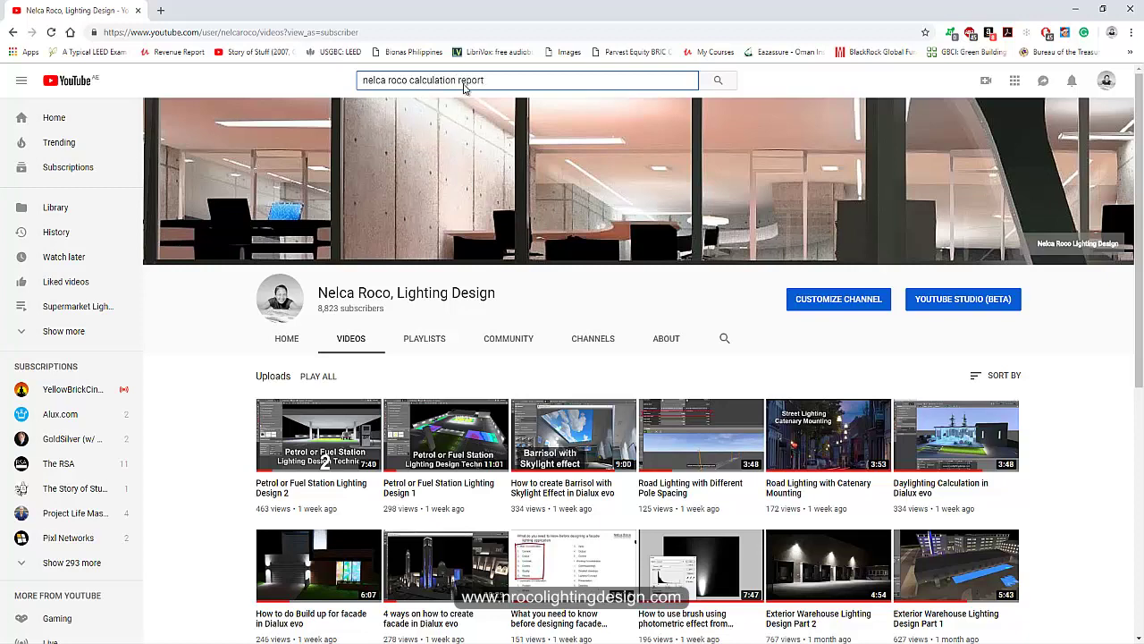
key("Return")
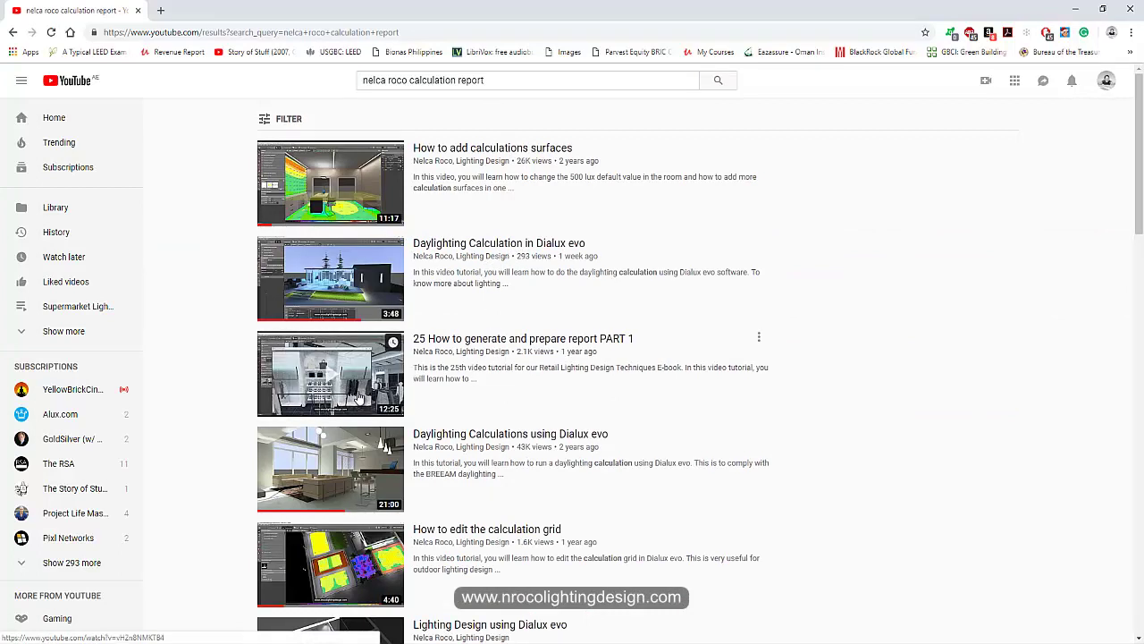
Browse the search results, open the video "25 How to generate and prepare report PART 1" and mute its playback.
scroll(359, 390, "down", 6)
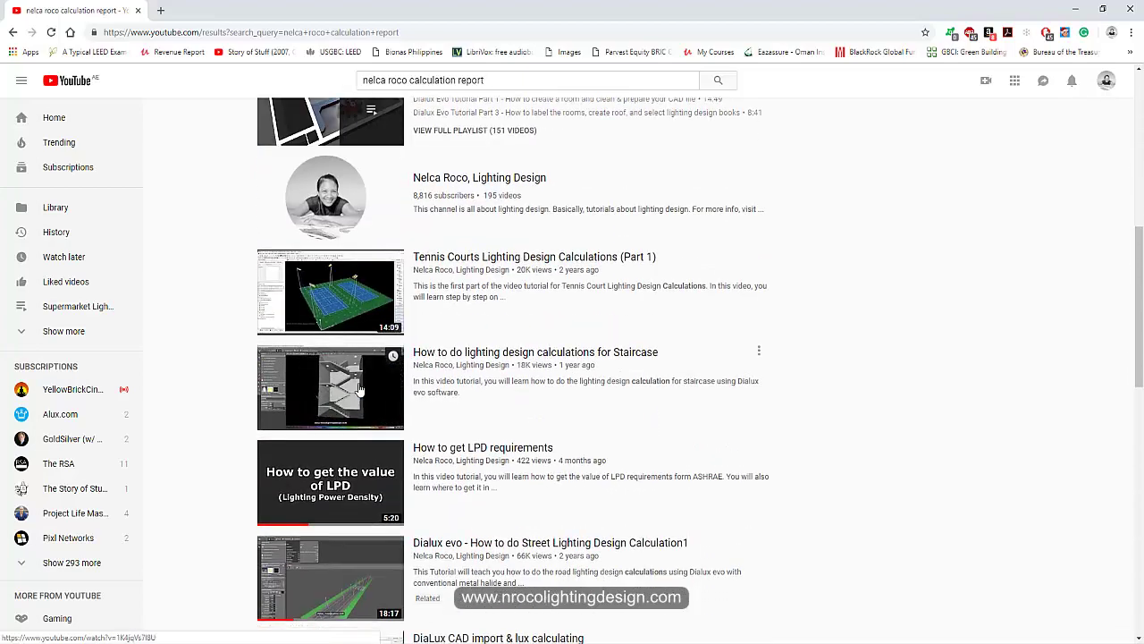
scroll(403, 345, "up", 6)
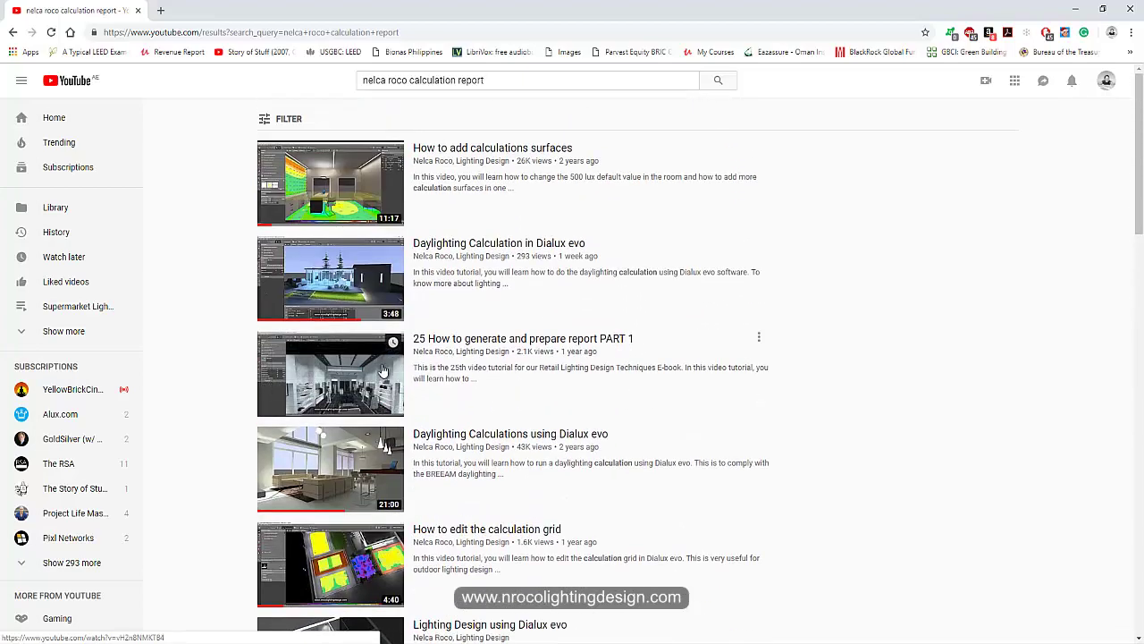
left_click(374, 375)
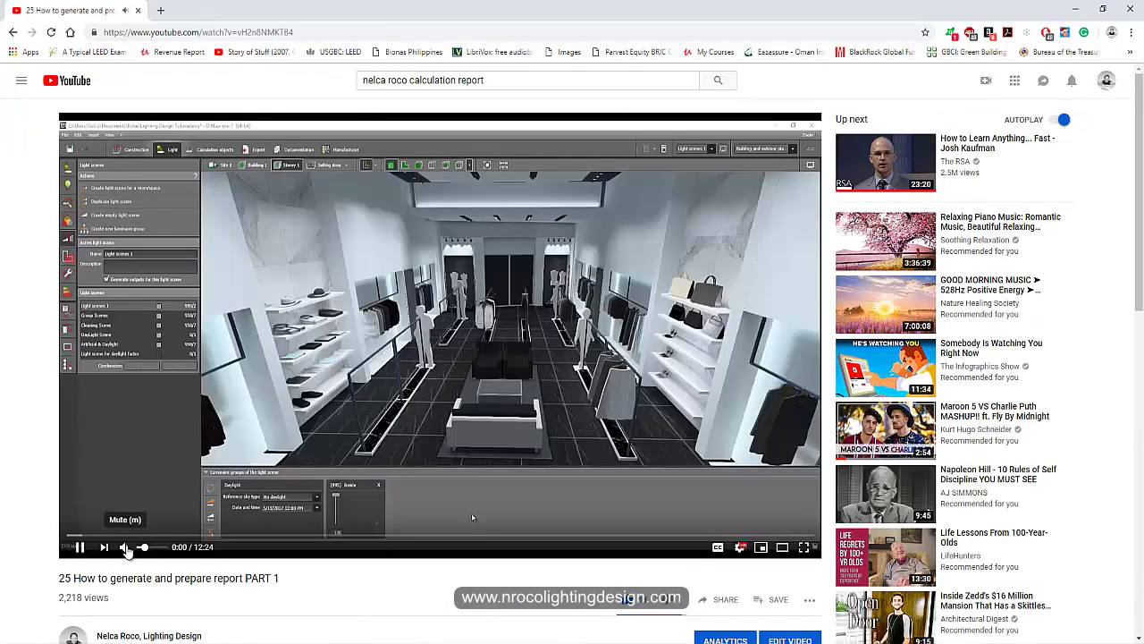
left_click(126, 547)
scroll(308, 357, "down", 3)
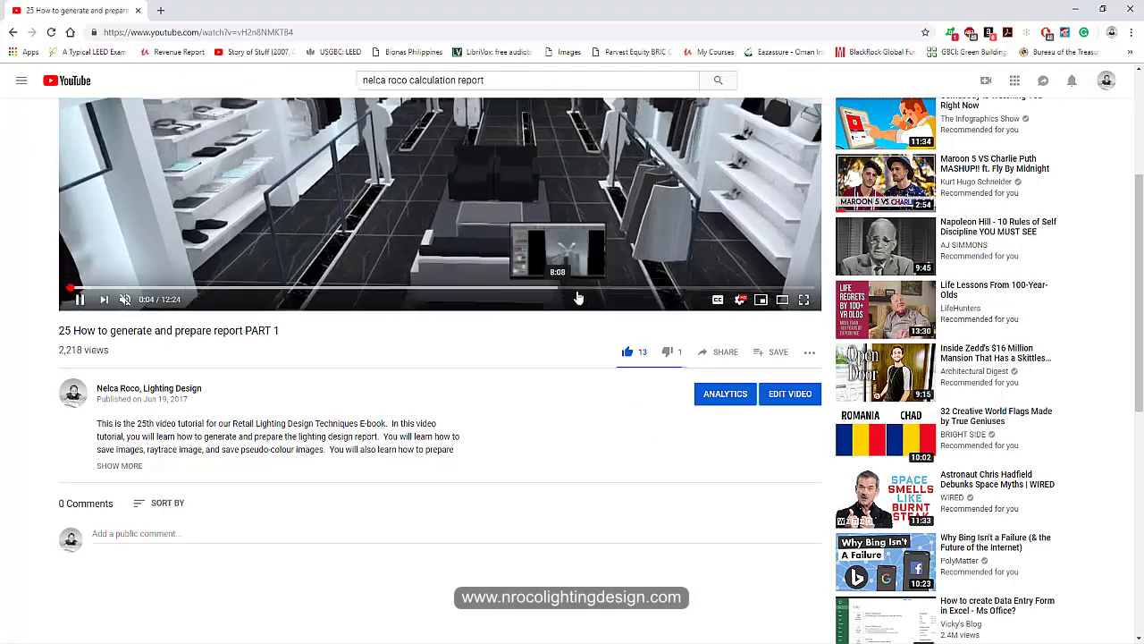
scroll(756, 286, "up", 3)
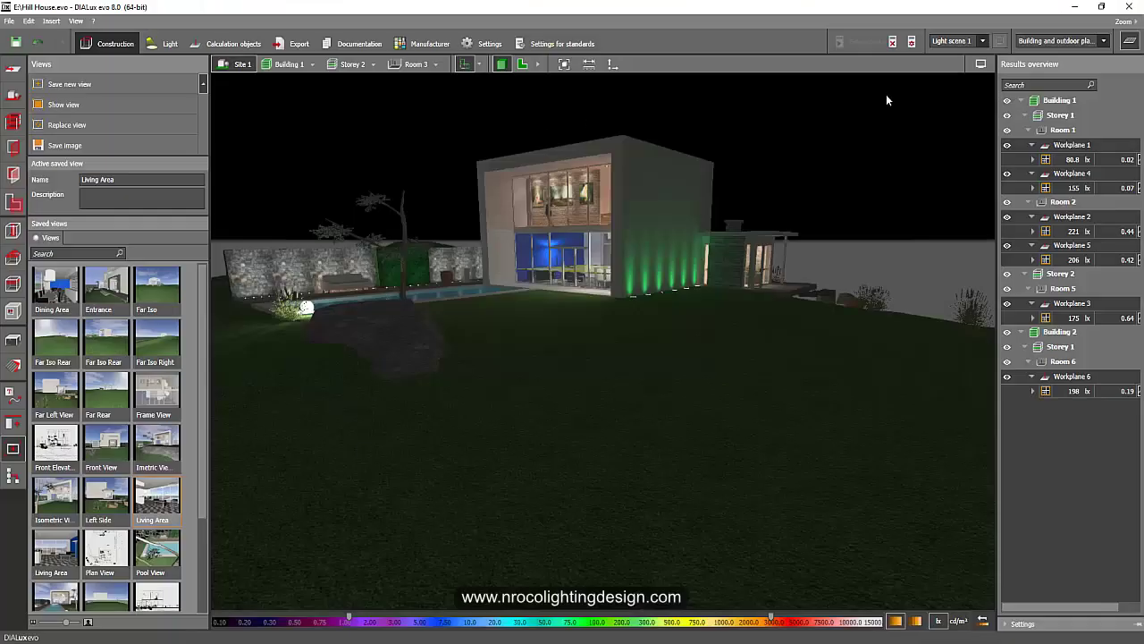
Switch to the Hill House project in DIALux evo and hide the calculation results display and the sky texture.
left_click_drag(892, 157, 984, 98)
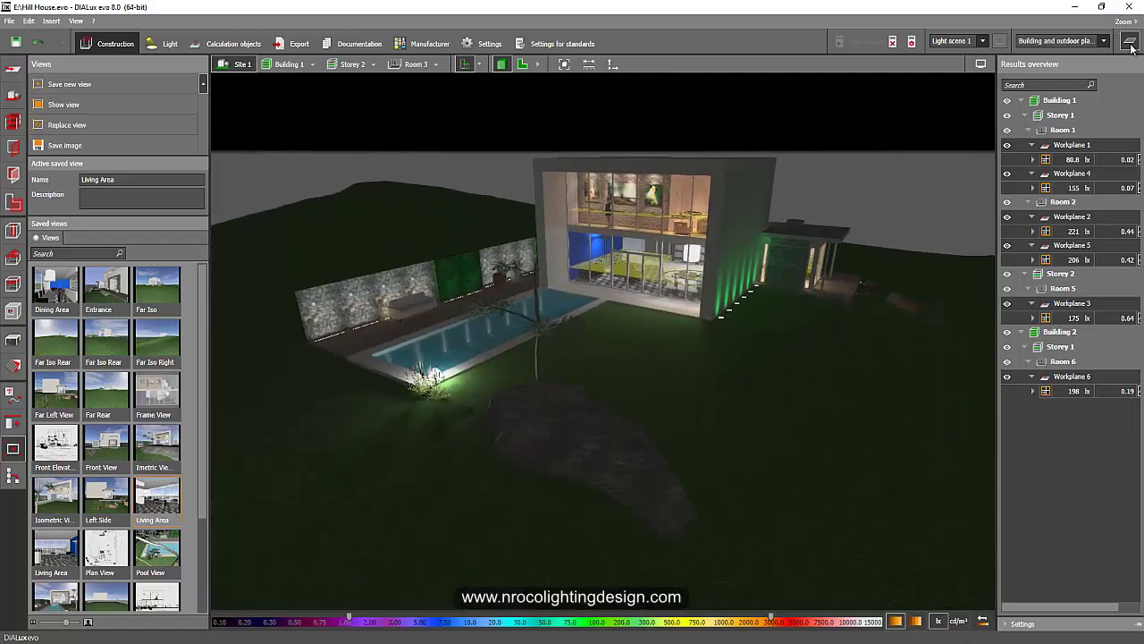
left_click(1130, 43)
left_click(1128, 64)
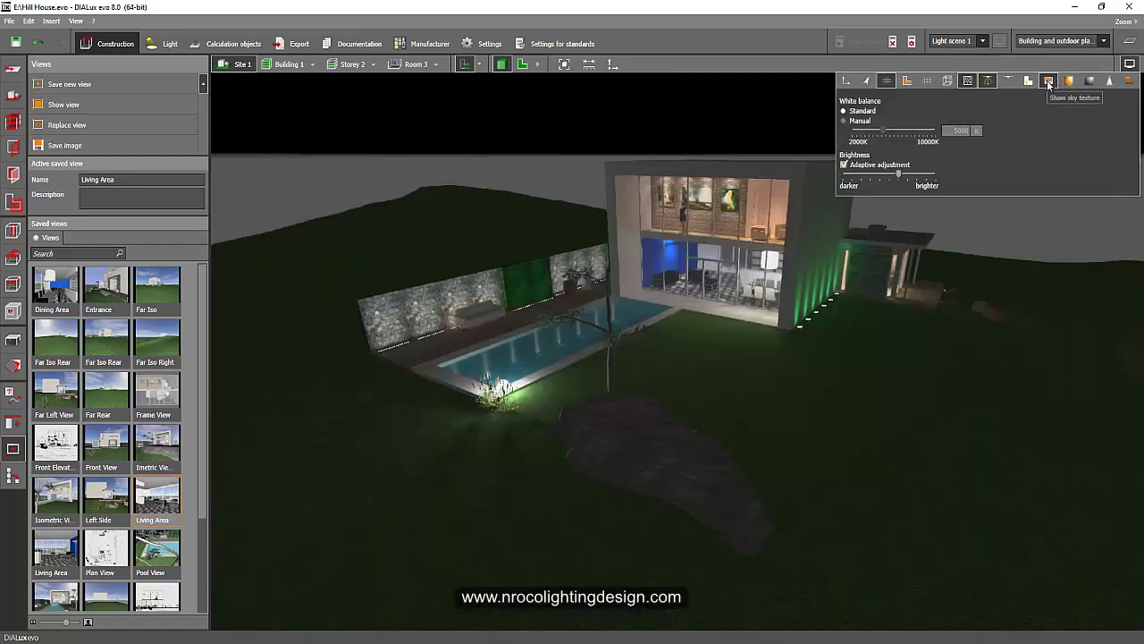
left_click(1049, 82)
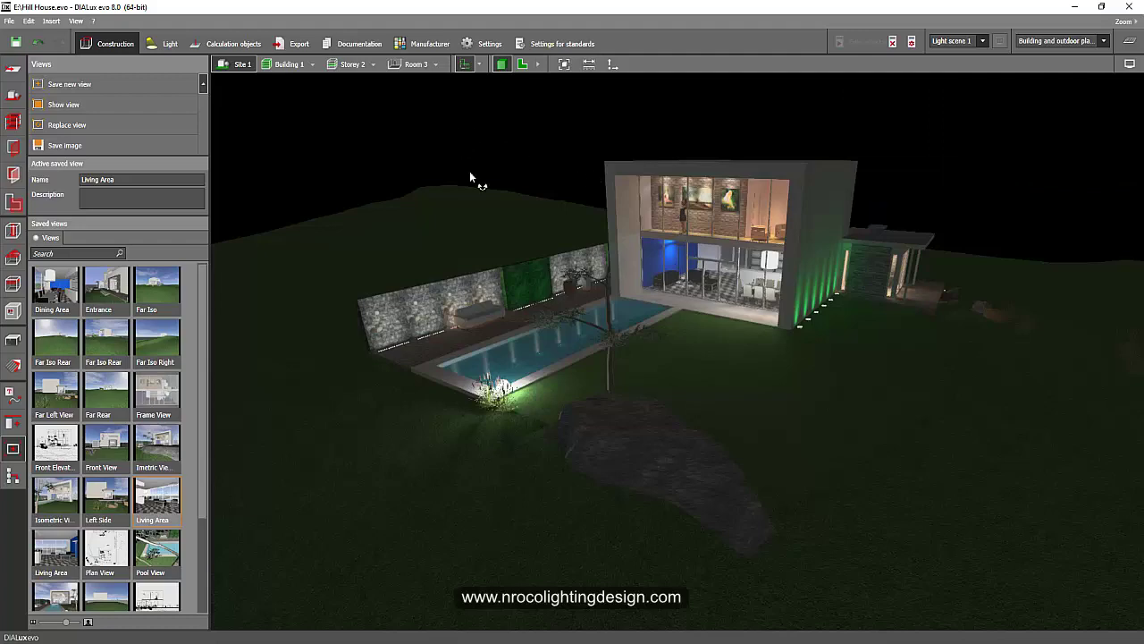
Examine the illuminated Hill House and its surrounding terrain from far away and close up.
scroll(469, 176, "down", 10)
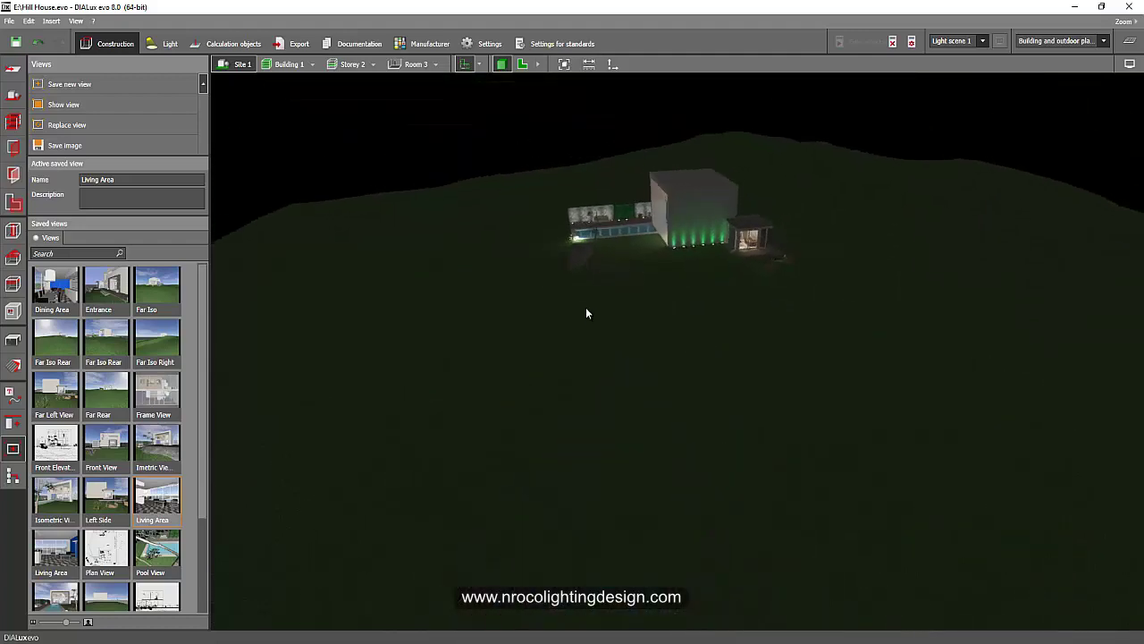
left_click_drag(586, 312, 608, 205)
left_click(560, 235)
scroll(537, 206, "up", 8)
mouse_move(526, 192)
left_mouse_down()
mouse_move(658, 233)
mouse_move(551, 121)
mouse_move(543, 159)
mouse_move(552, 174)
mouse_move(570, 159)
mouse_move(549, 153)
mouse_move(536, 199)
left_mouse_up()
left_click_drag(593, 281, 401, 159)
Switch to the Export mode and examine the lit house from the pool, terrace and green-lit wall sides.
left_click(303, 45)
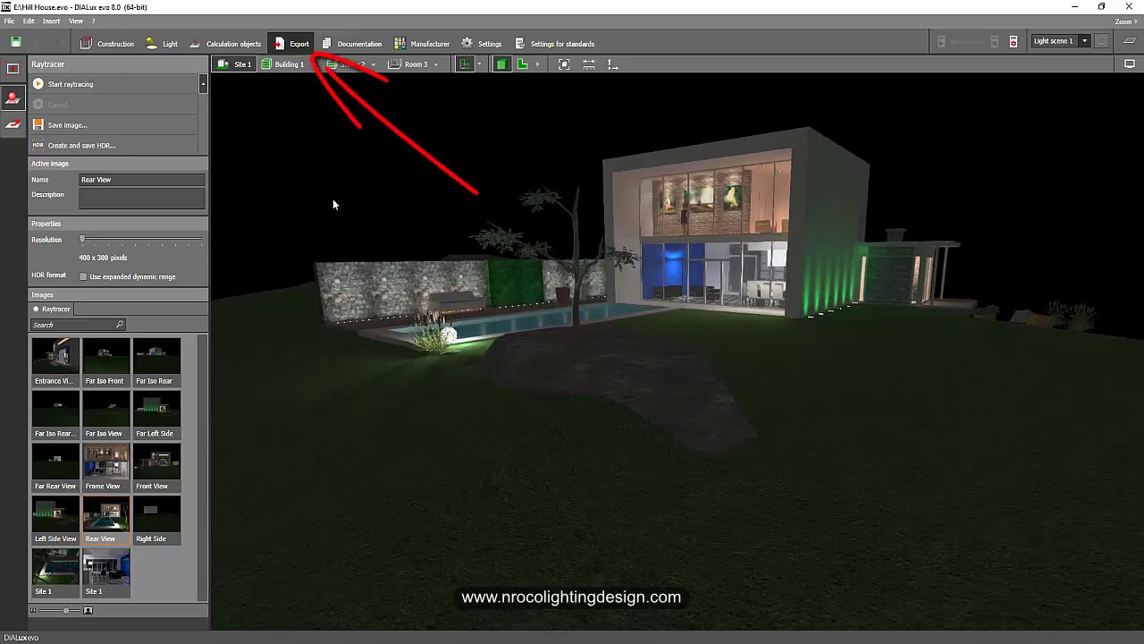
left_click_drag(314, 186, 470, 223)
scroll(440, 320, "up", 3)
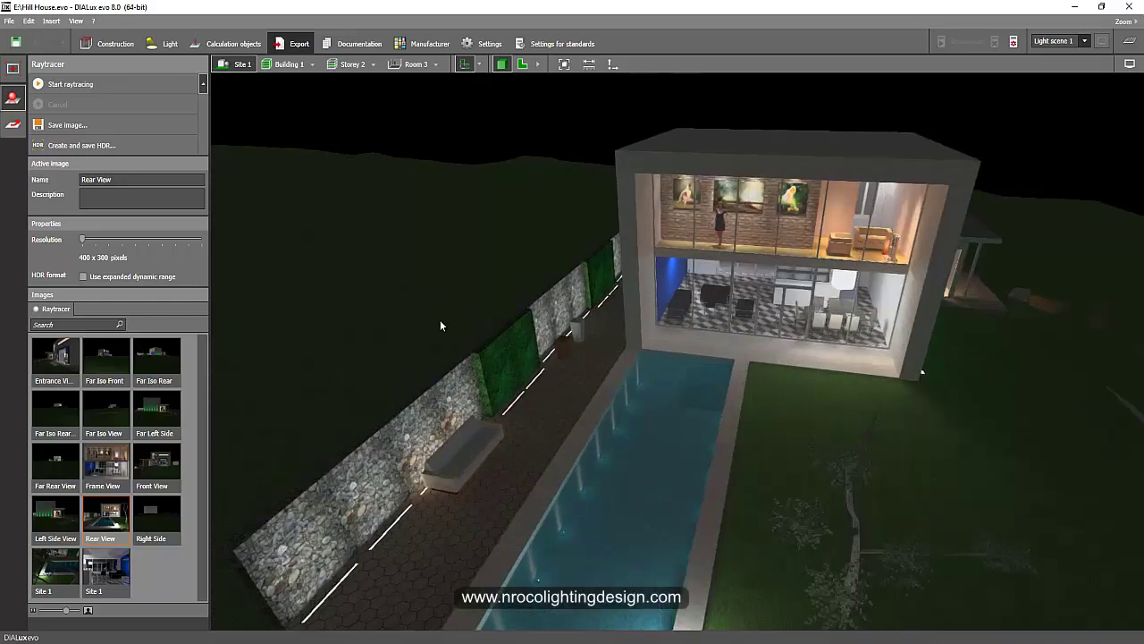
scroll(440, 326, "down", 3)
left_click_drag(396, 289, 759, 332)
left_click_drag(439, 227, 475, 212)
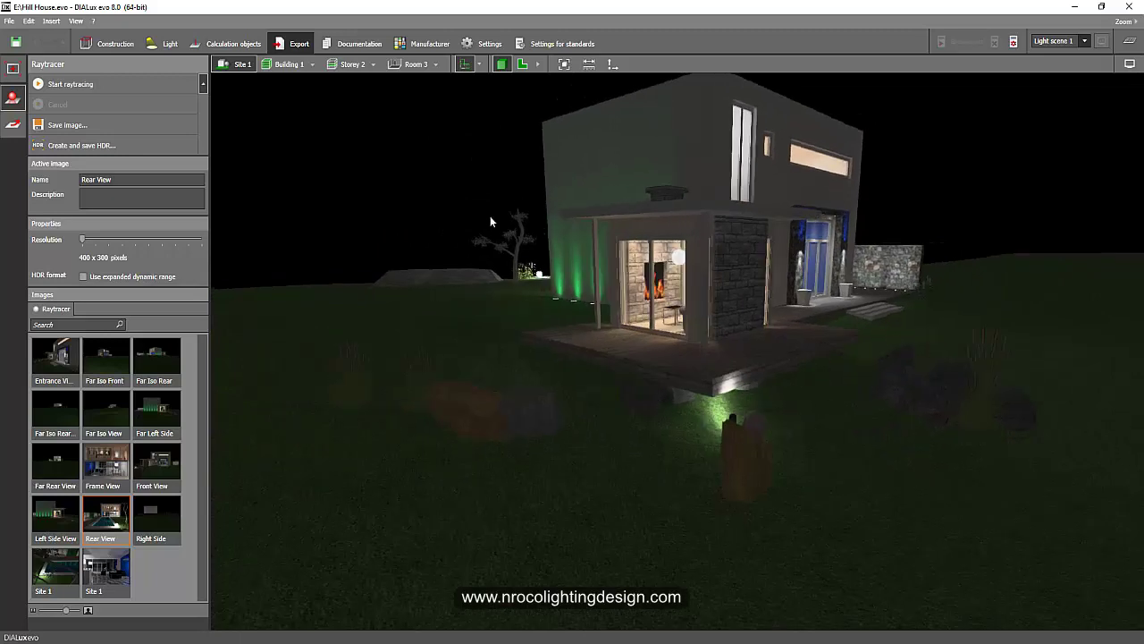
left_click_drag(811, 312, 775, 345)
left_click_drag(422, 246, 474, 283)
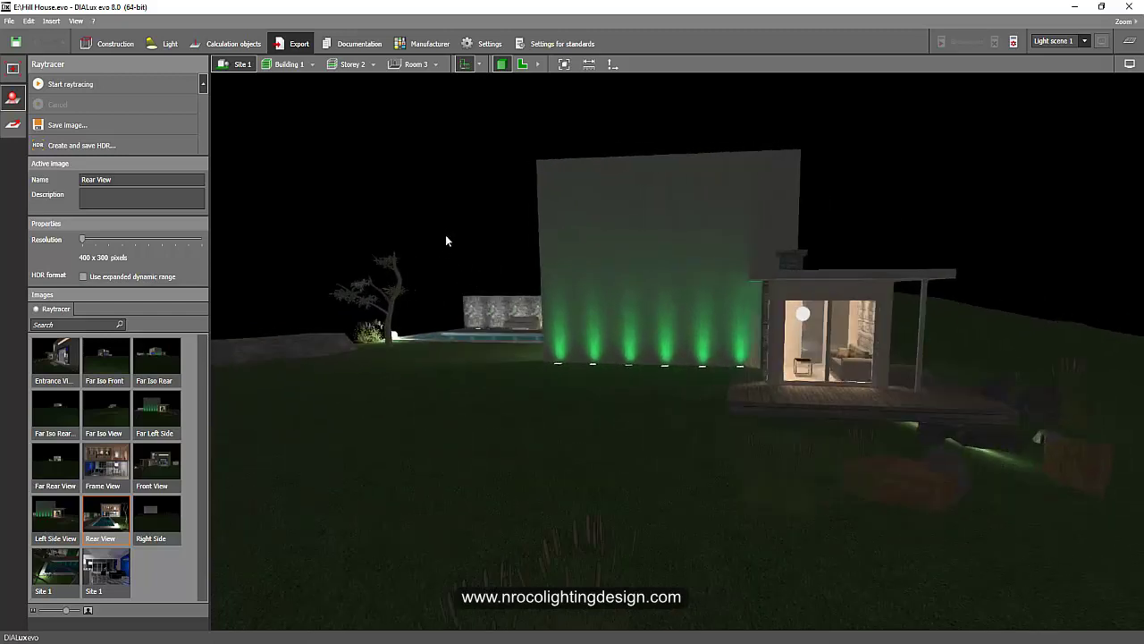
left_click_drag(392, 219, 345, 137)
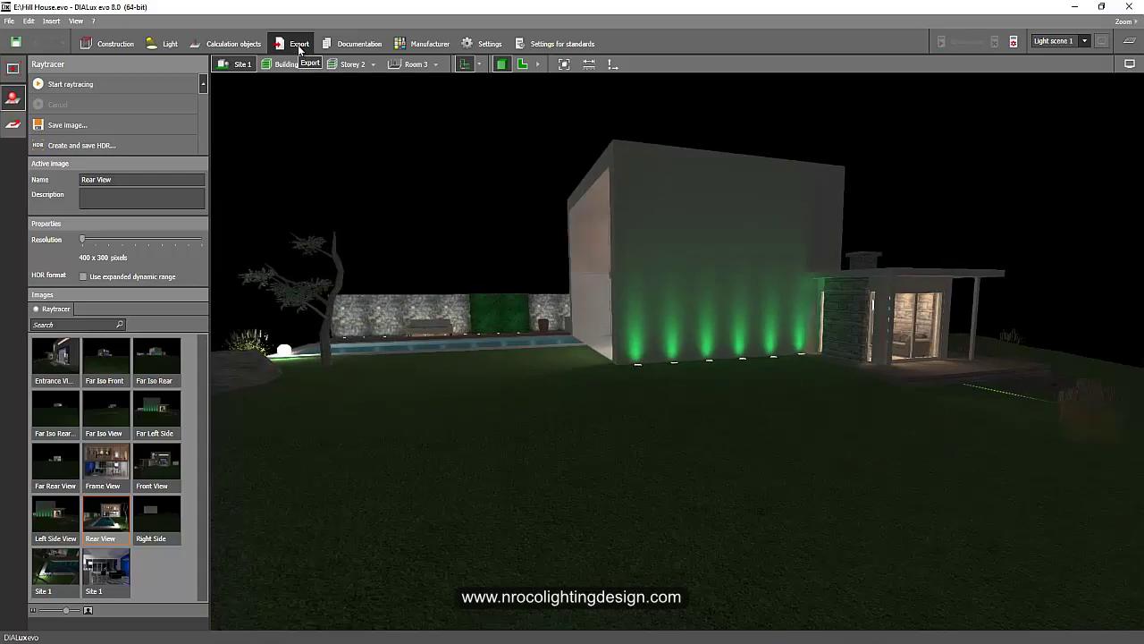
left_click_drag(386, 188, 430, 228)
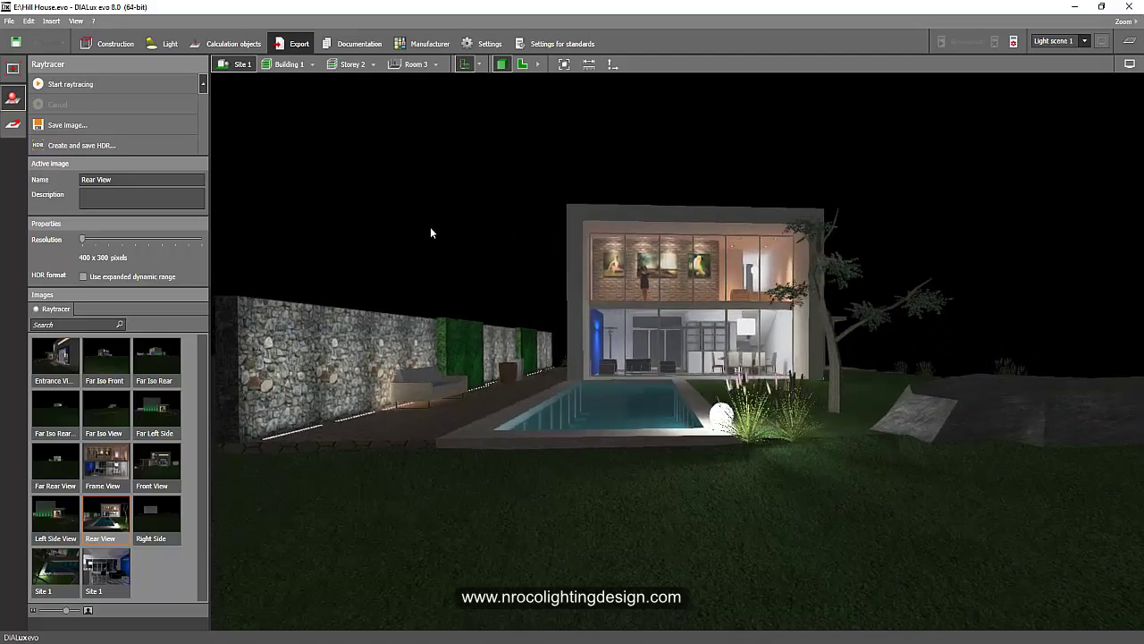
Browse the project's saved views and display the Entrance and Rear View camera positions.
left_click(12, 68)
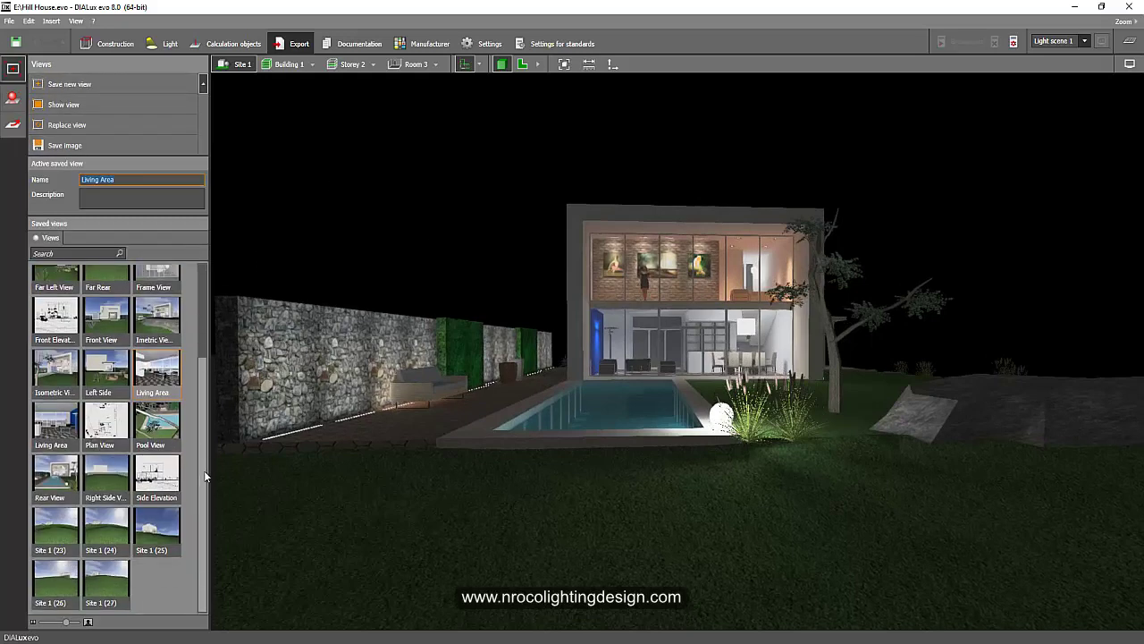
scroll(159, 429, "down", 2)
scroll(159, 429, "up", 2)
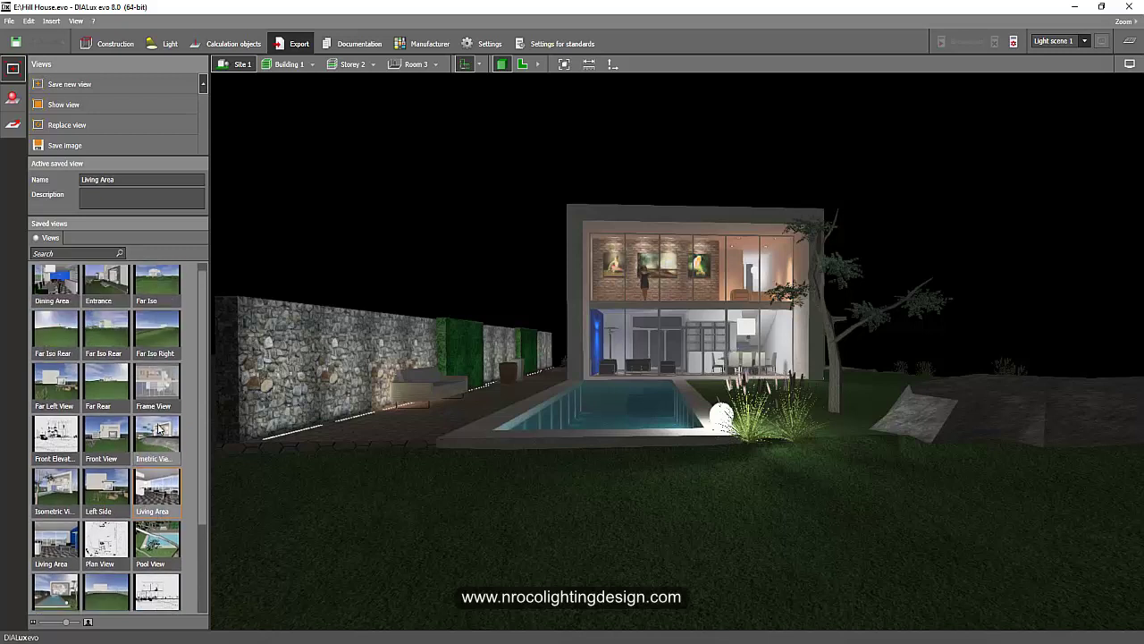
left_click(112, 284)
double_click(112, 285)
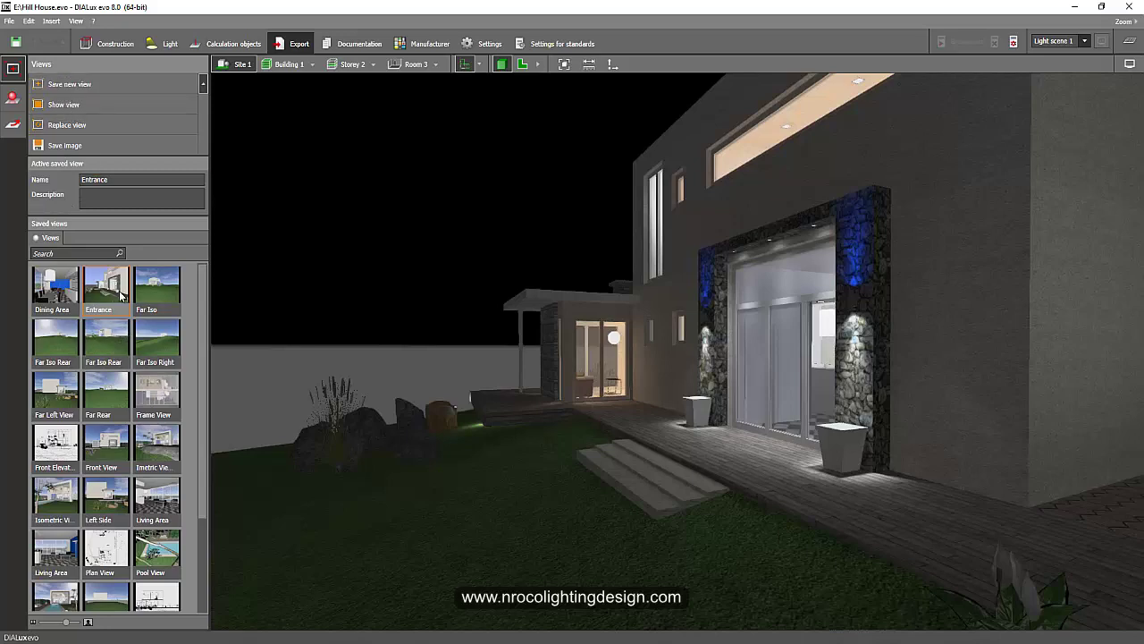
scroll(103, 580, "down", 3)
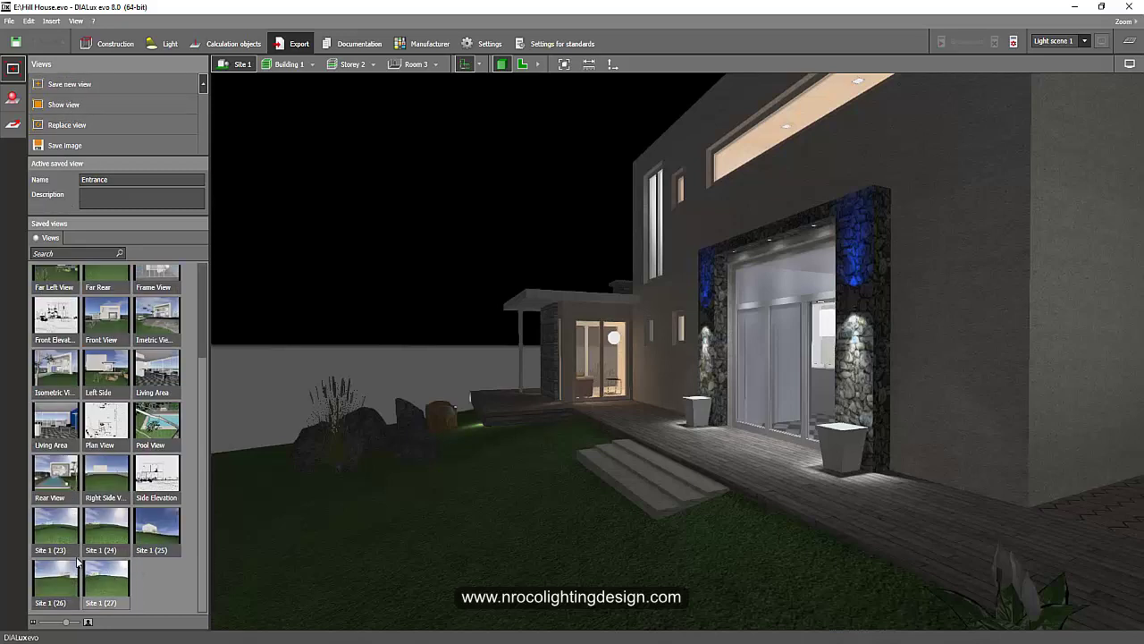
double_click(55, 474)
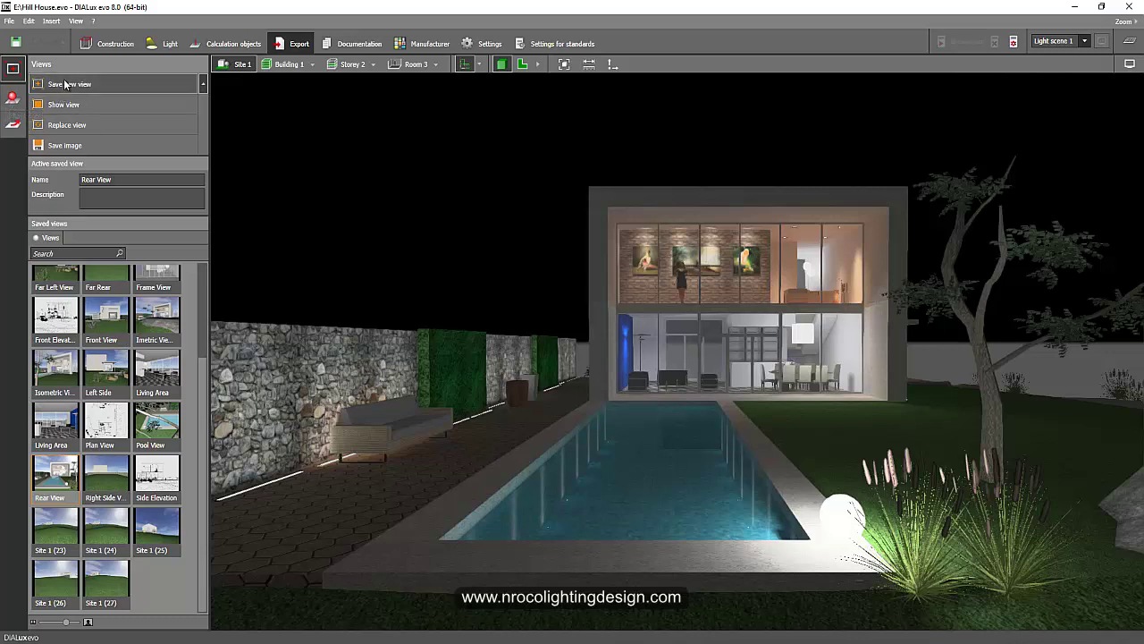
Review the raytraced images of the Entrance View and Frame View, closing each image window.
left_click(12, 99)
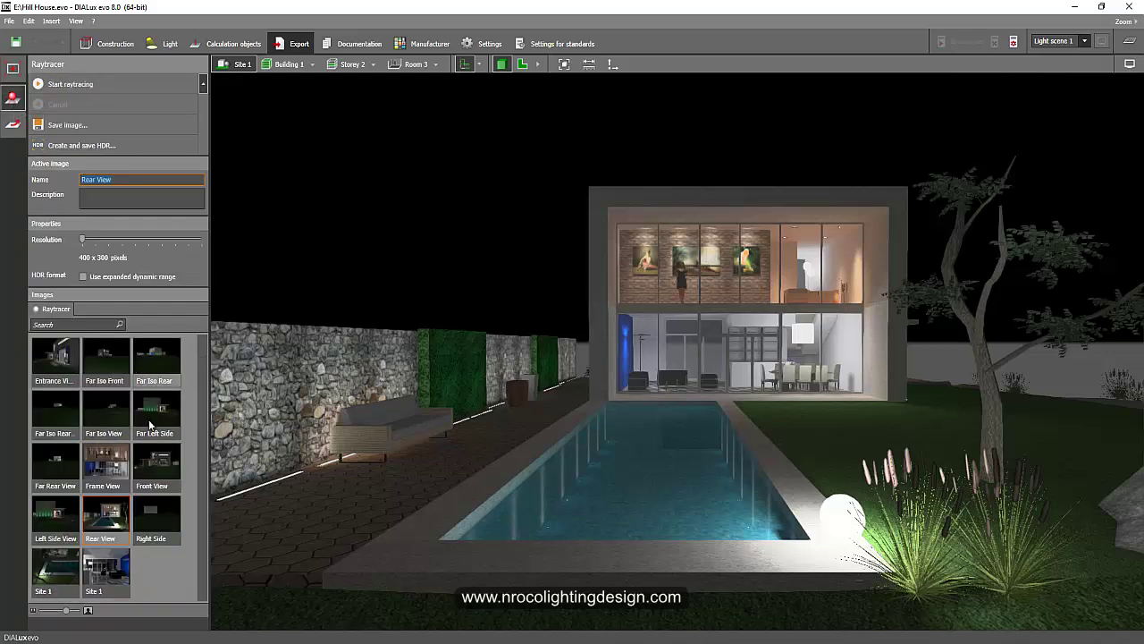
double_click(62, 377)
left_click_drag(424, 100, 550, 46)
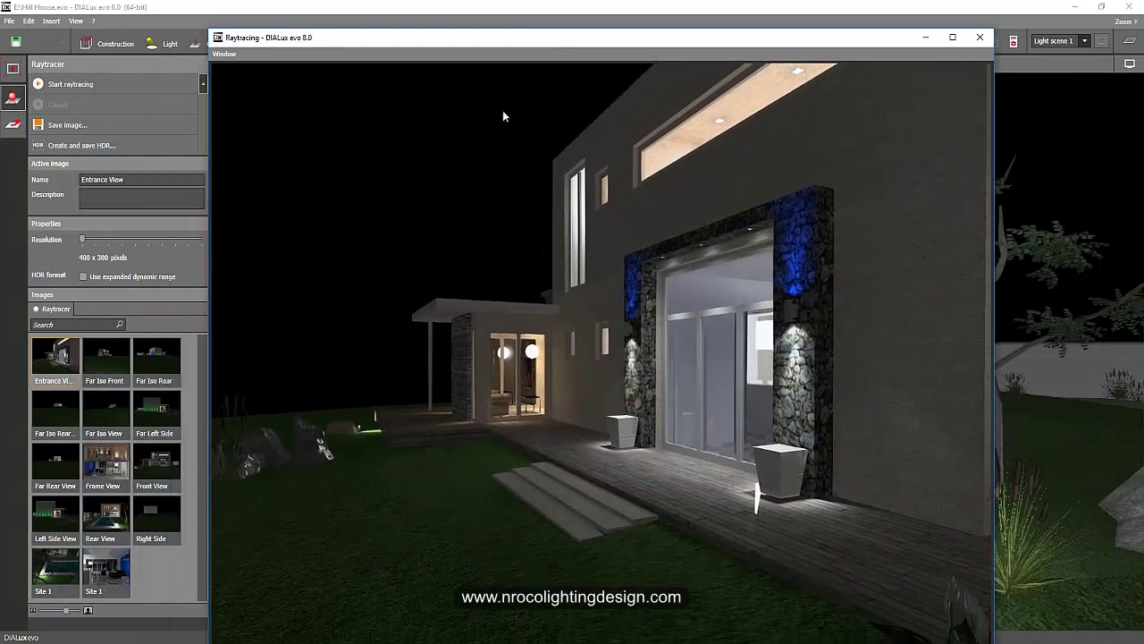
left_click(980, 39)
double_click(106, 462)
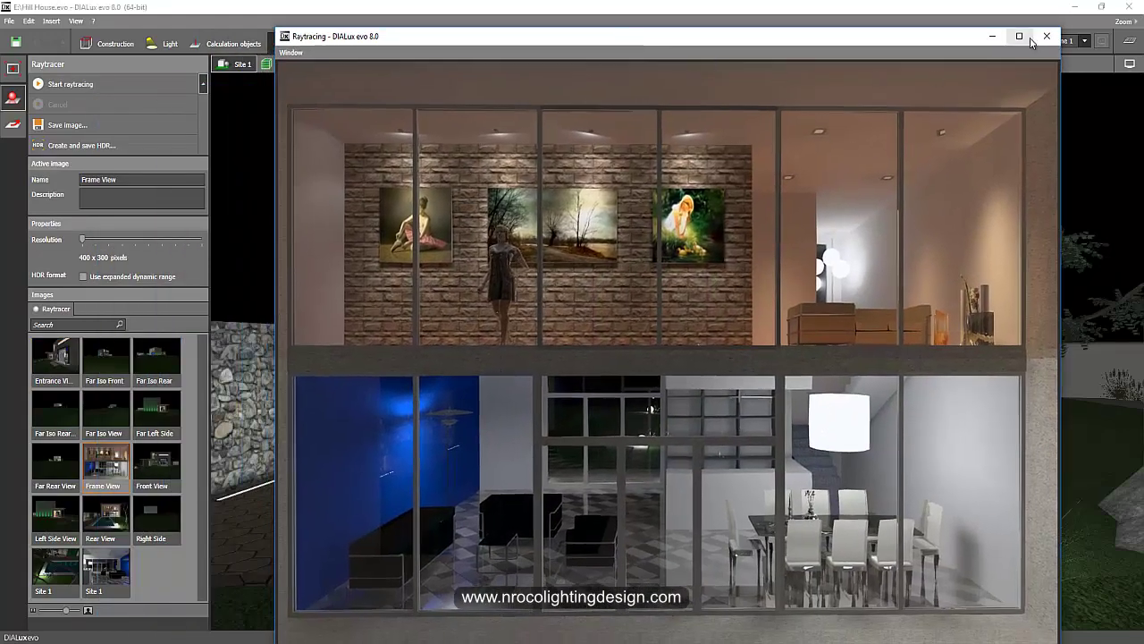
left_click(1047, 36)
Review the raytraced Rear View and Front View images, closing each image window.
double_click(106, 516)
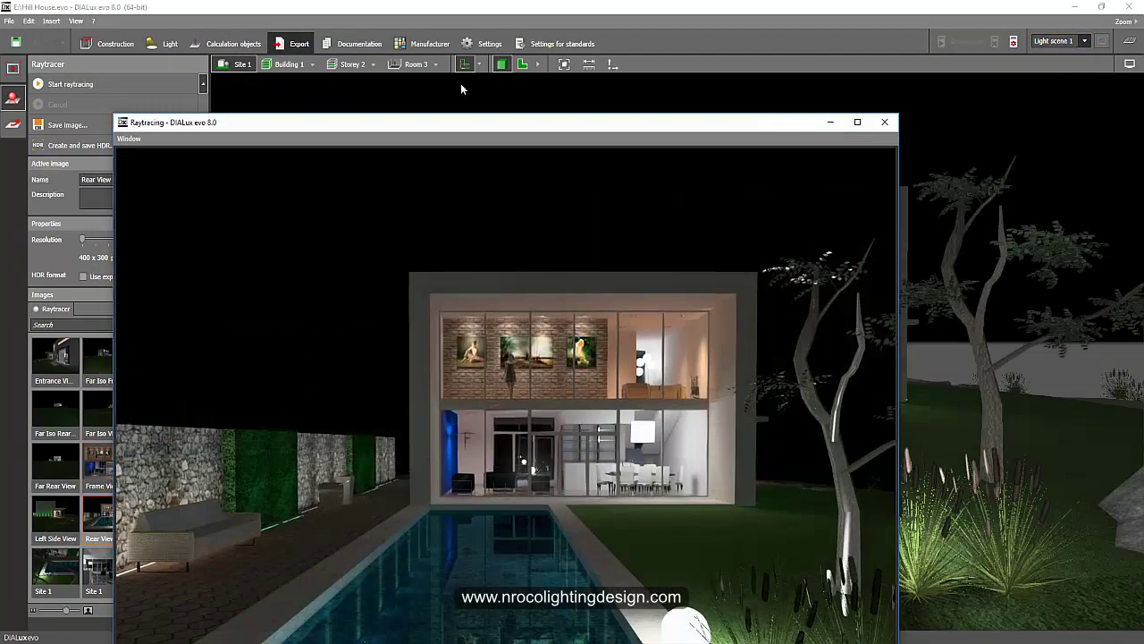
left_click_drag(461, 120, 518, 26)
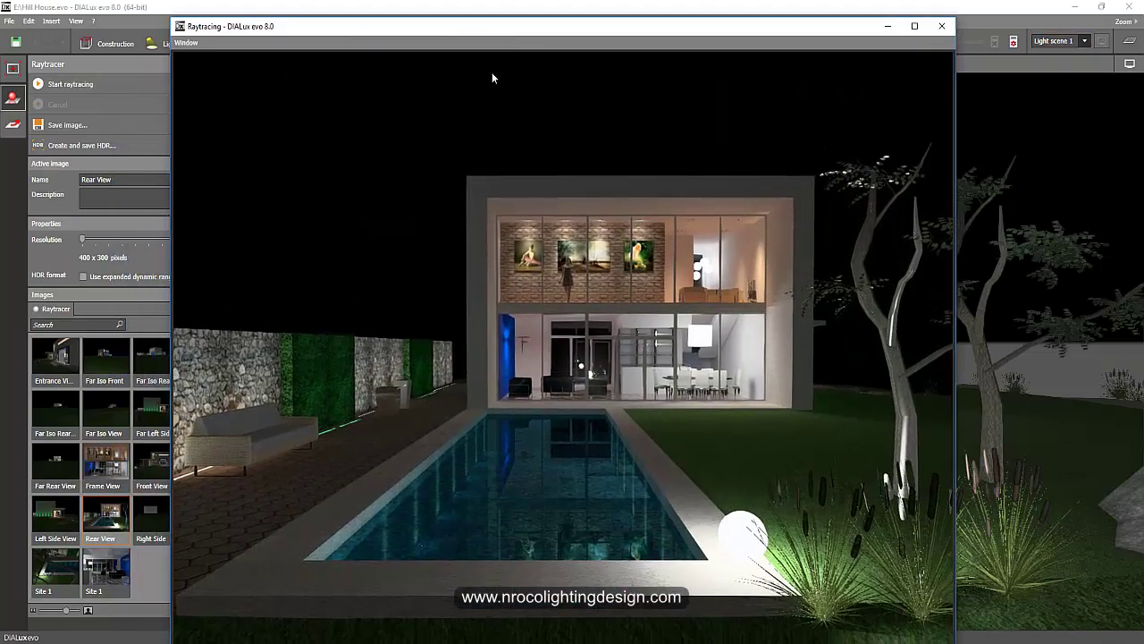
left_click(941, 26)
double_click(151, 460)
left_click_drag(489, 142, 576, 42)
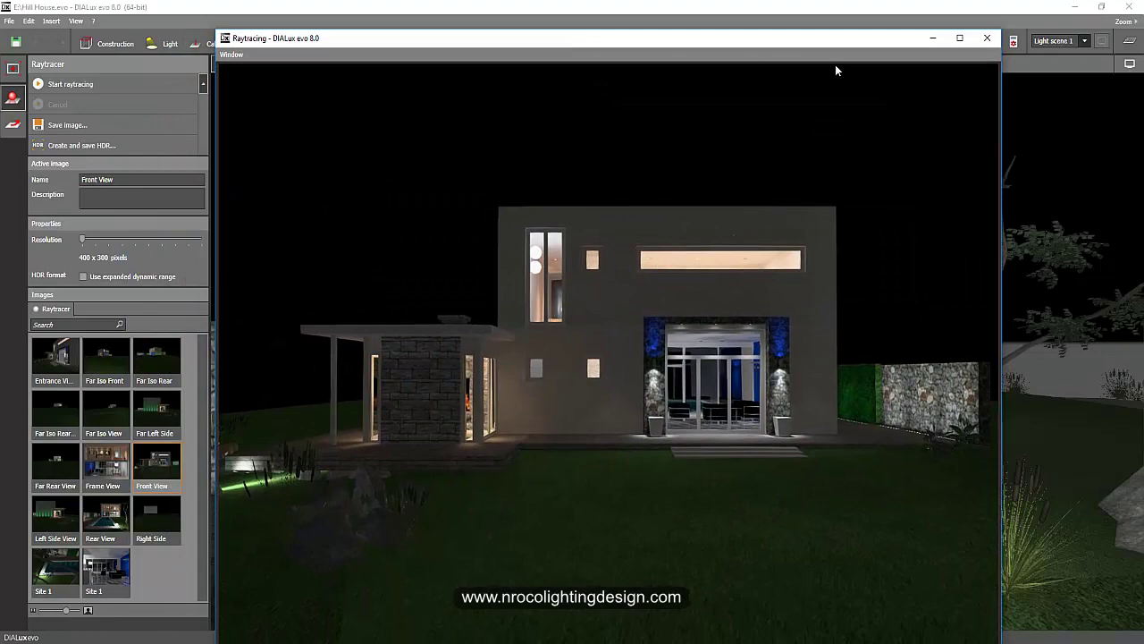
left_click(988, 40)
Review the raytraced Site 1 pool image and open the Left Side View image.
left_click(58, 571)
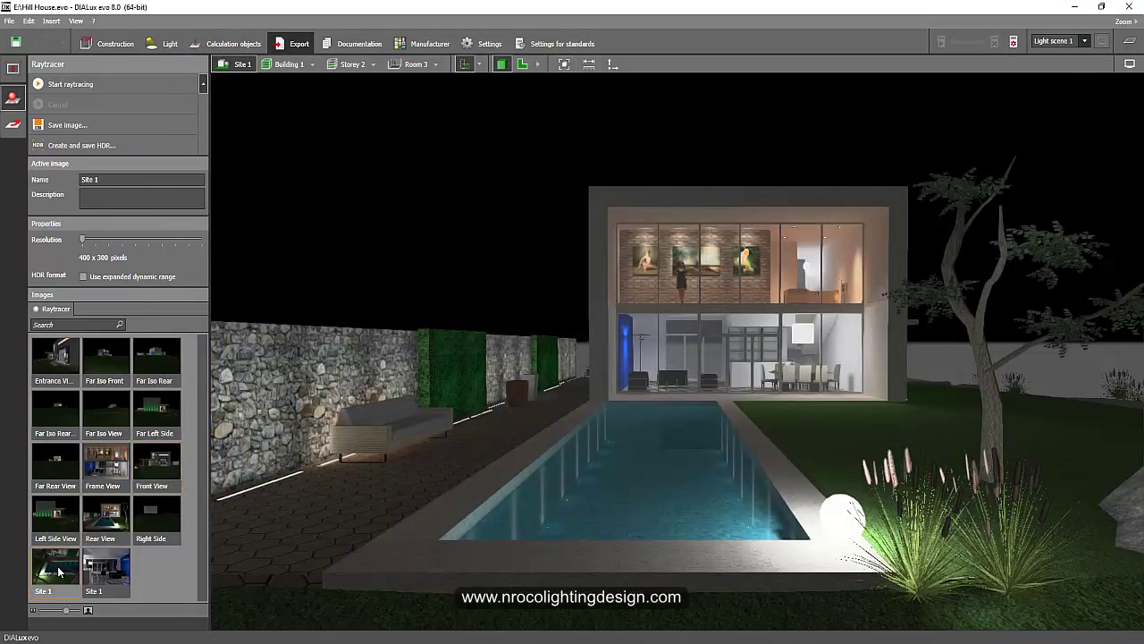
double_click(58, 570)
left_click_drag(467, 164, 536, 30)
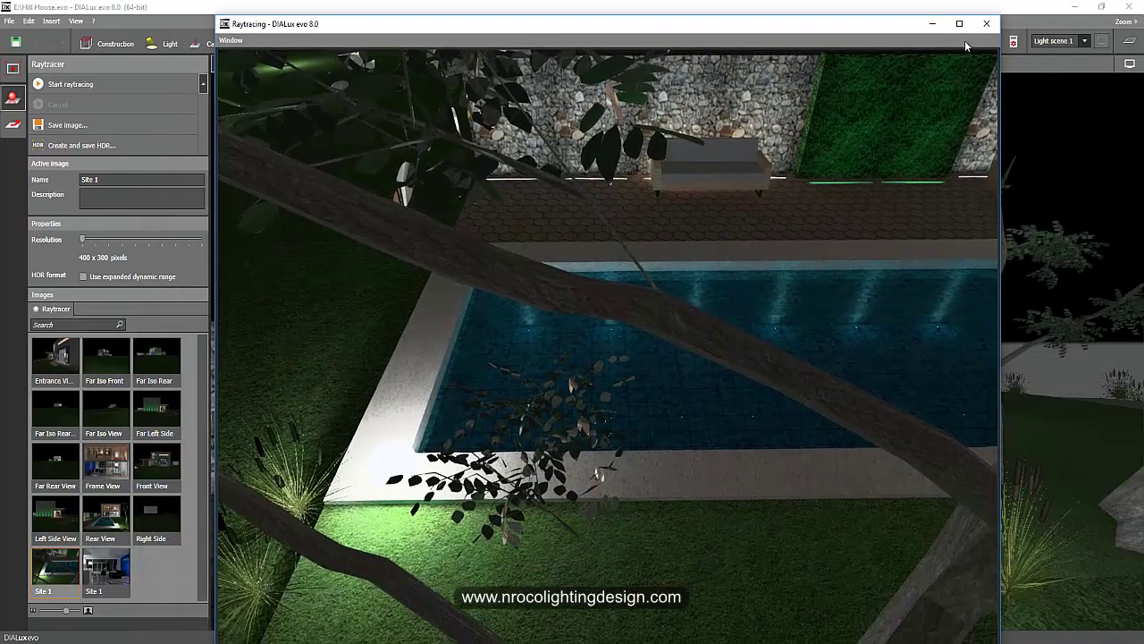
left_click(983, 26)
double_click(55, 519)
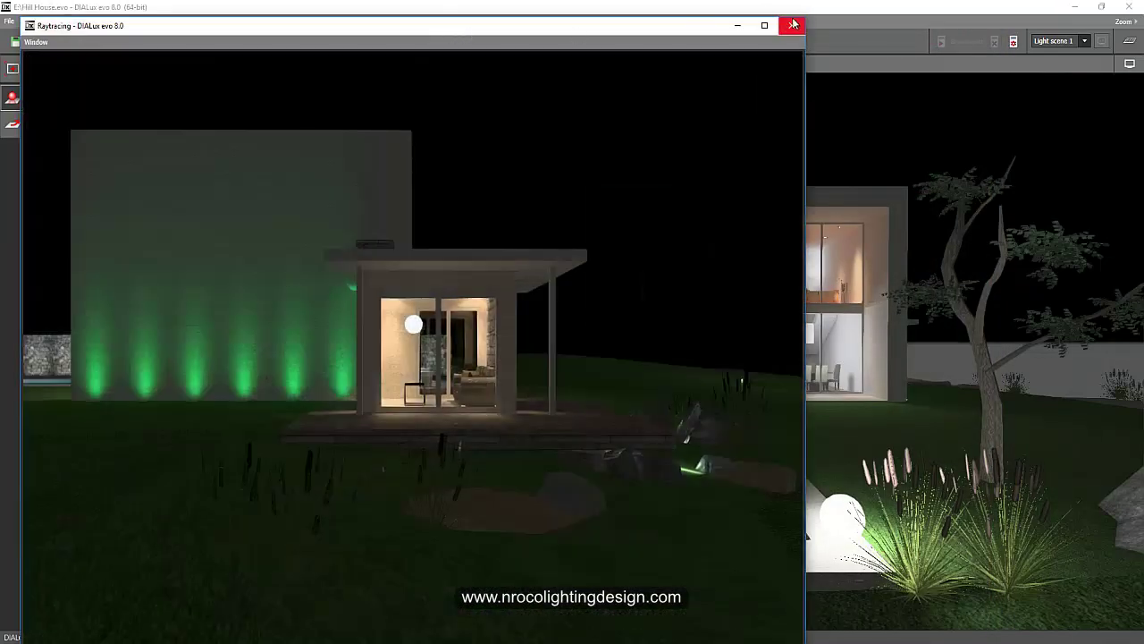
Close the raytraced Left Side View image and display the project cover page in the documentation.
left_click(791, 25)
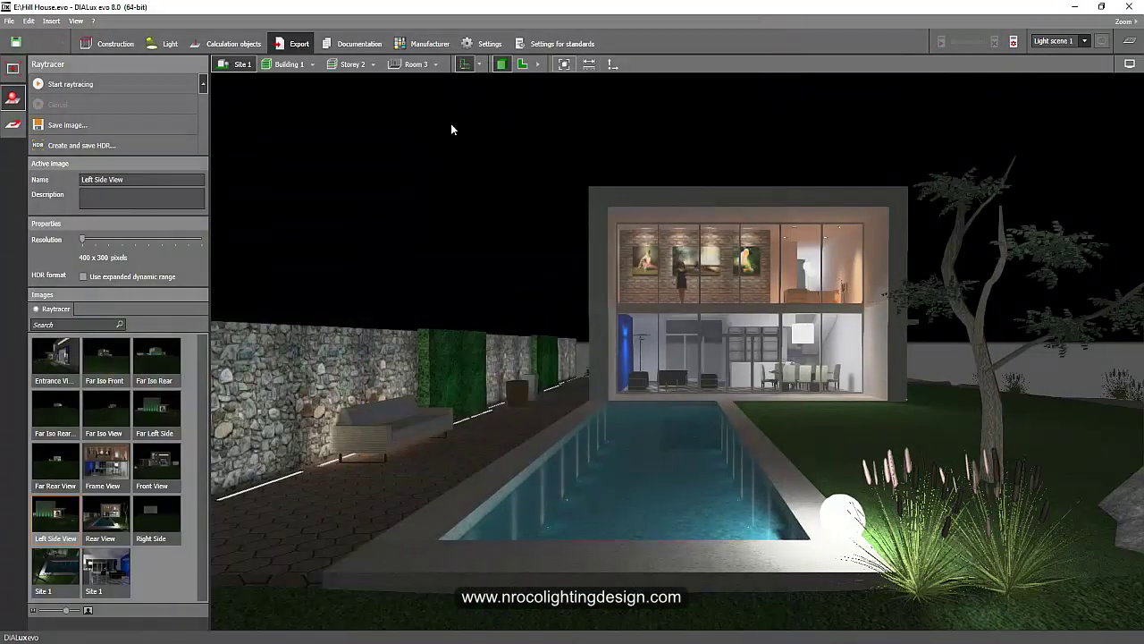
left_click(358, 44)
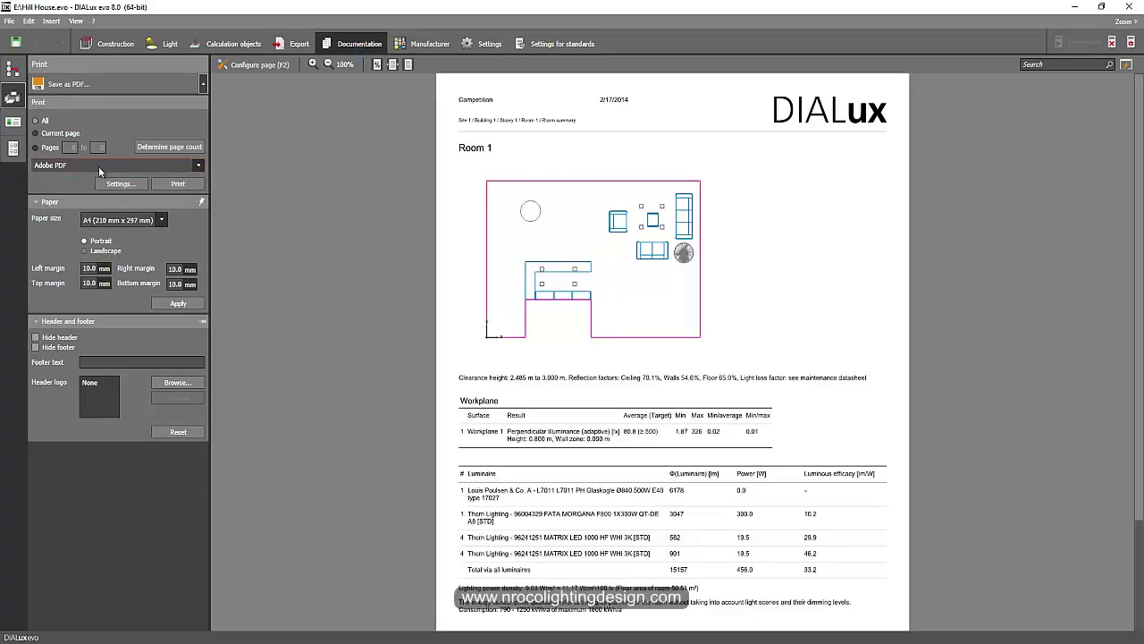
left_click(13, 70)
left_click(67, 129)
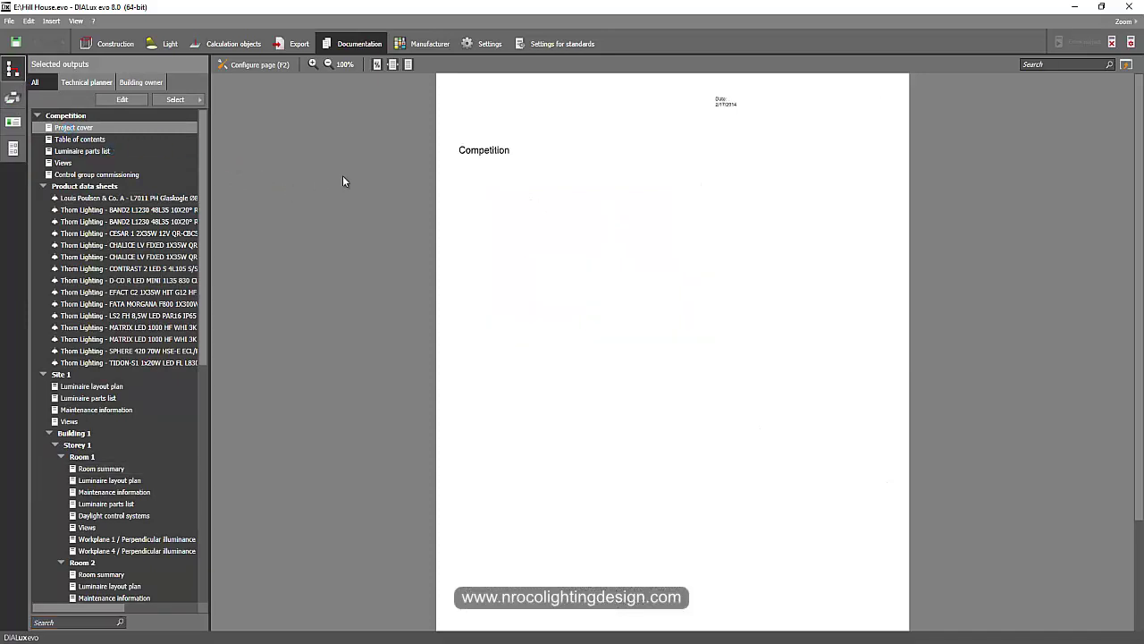
Set the project name to "Landscaping Project" in the documentation's project information.
left_click(13, 98)
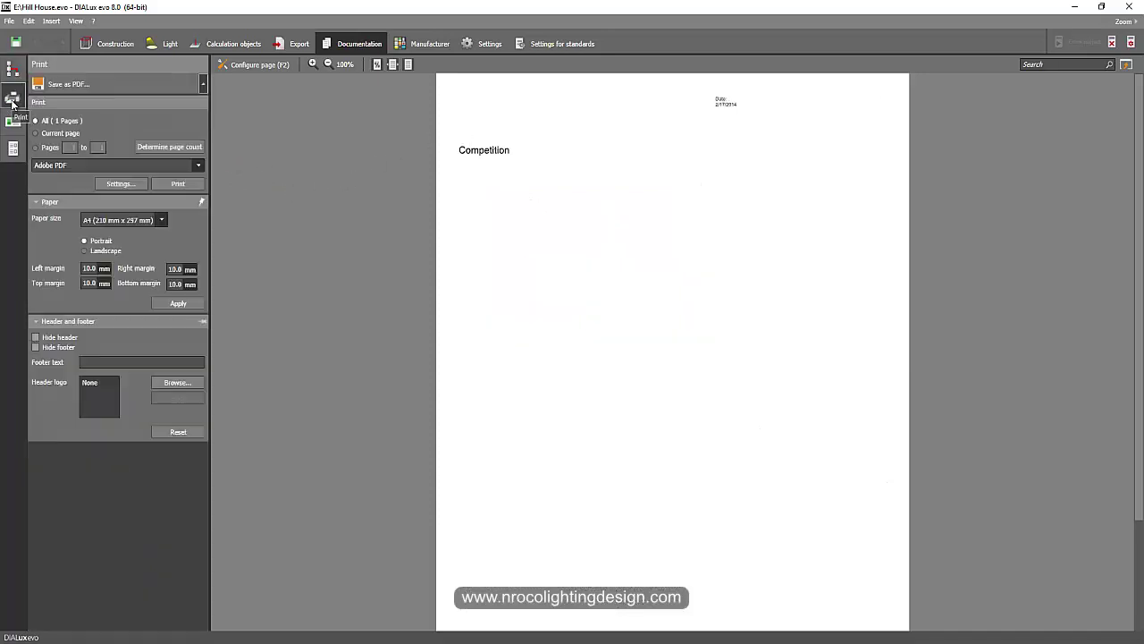
left_click(13, 121)
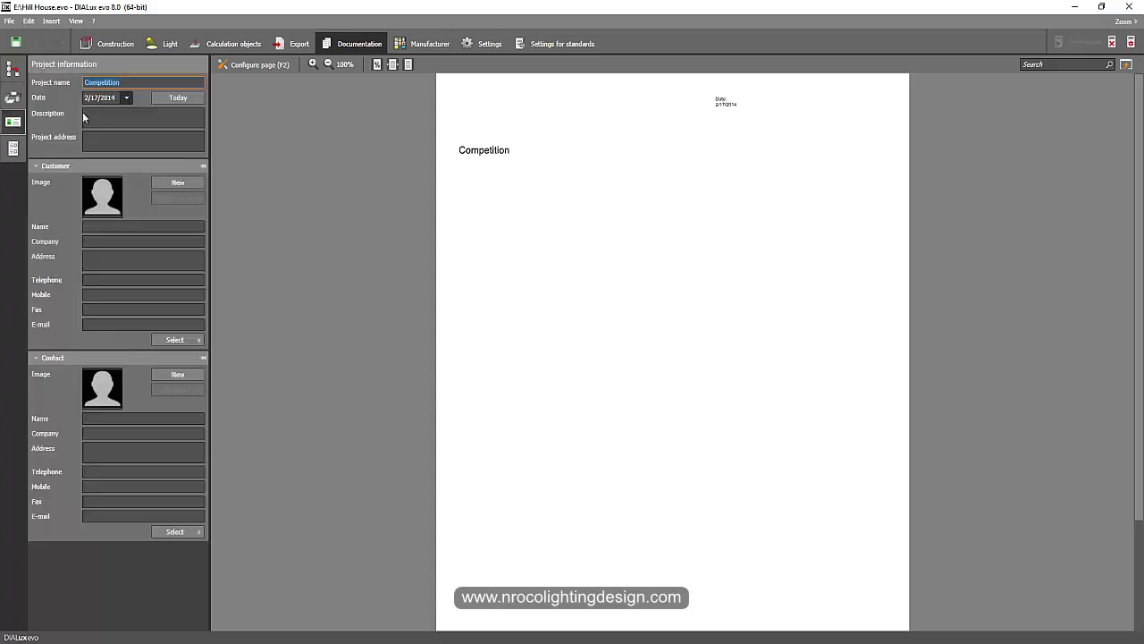
type("Landscap")
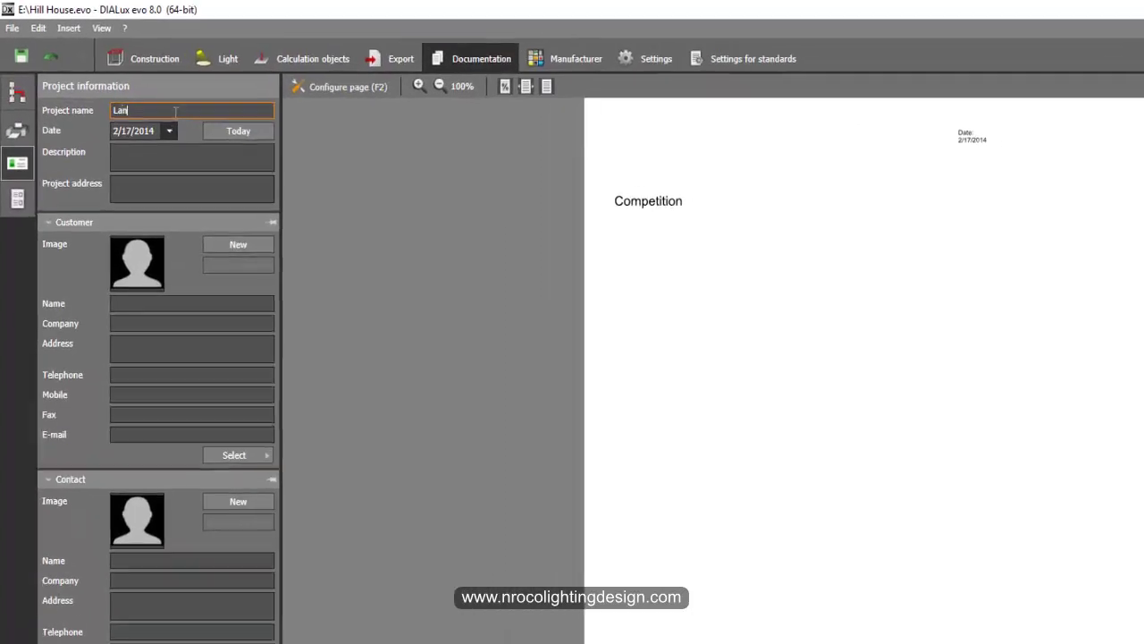
type("ing")
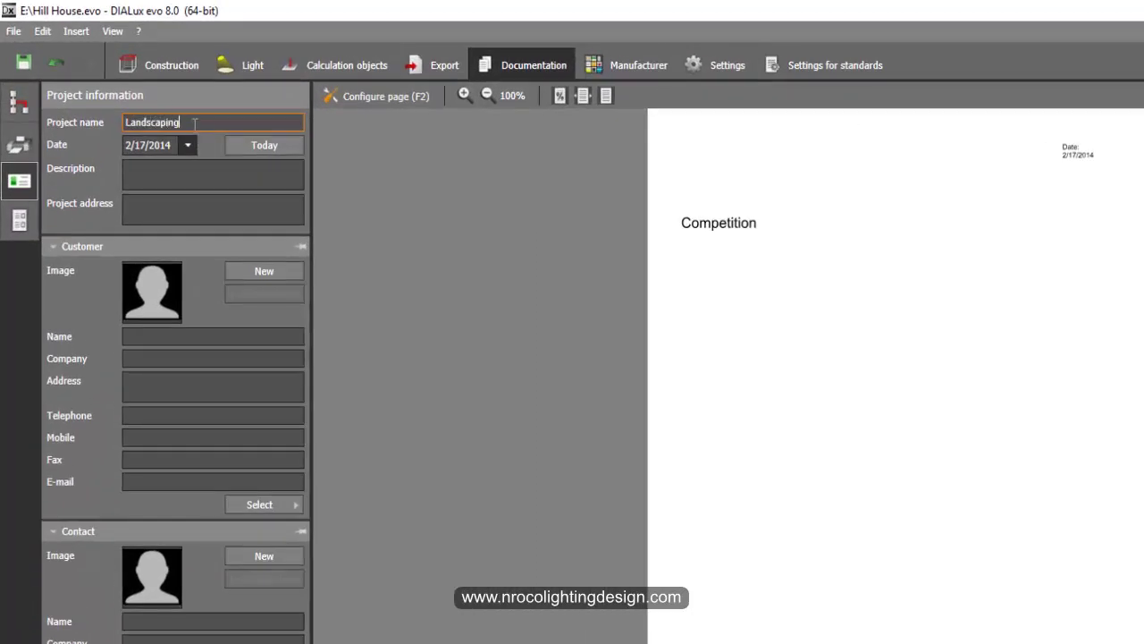
type(" Project")
Set the project date to today and enter "Outdoor Lighting Design" as the project description.
left_click(178, 175)
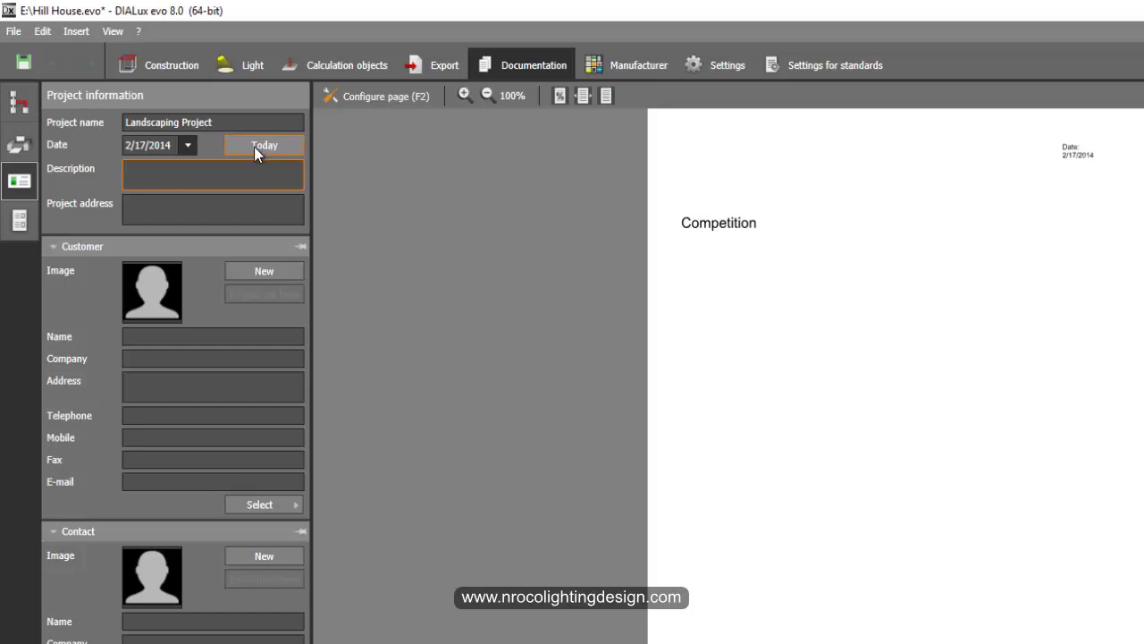
left_click(253, 147)
left_click(175, 174)
type("Landsc")
key("BackSpace")
key("BackSpace")
key("BackSpace")
key("BackSpace")
key("BackSpace")
type("Outdoor ")
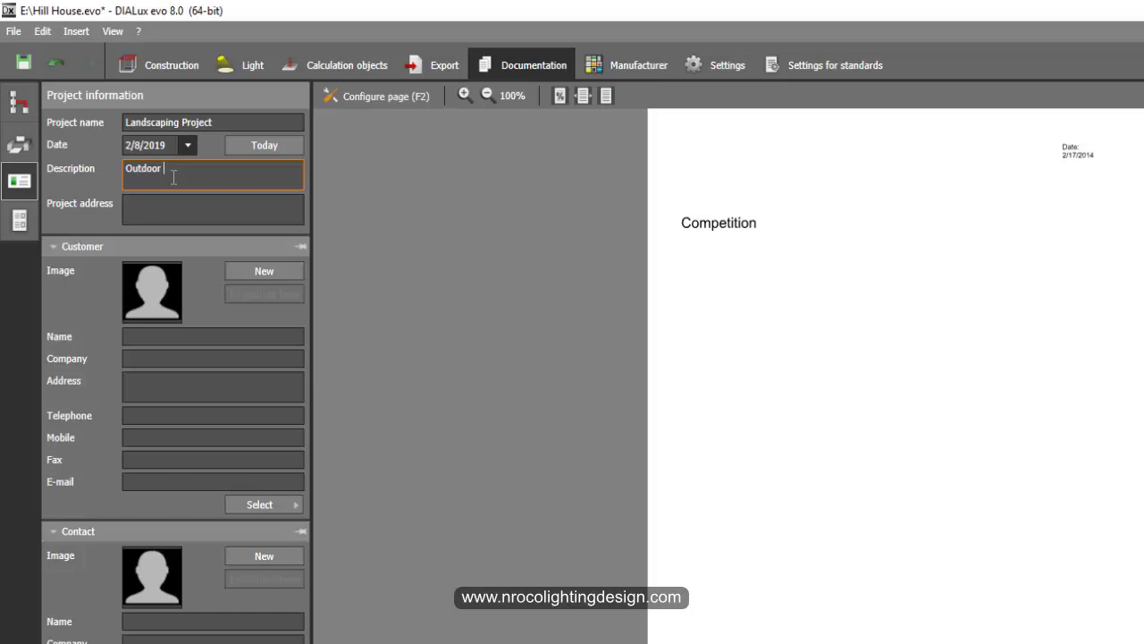
type("Lighting Des")
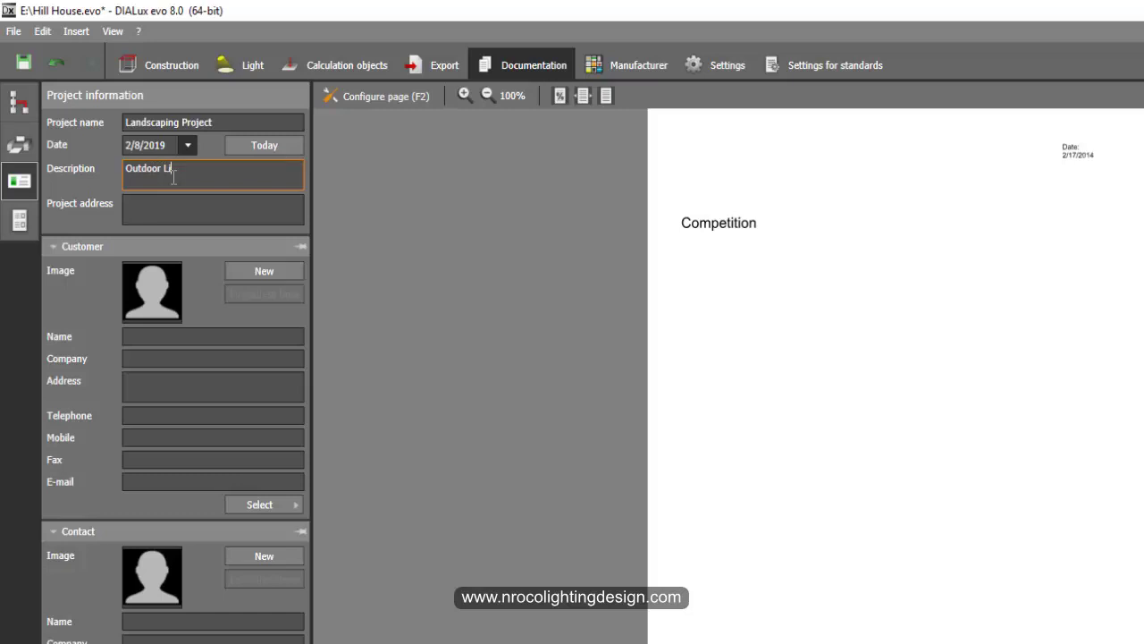
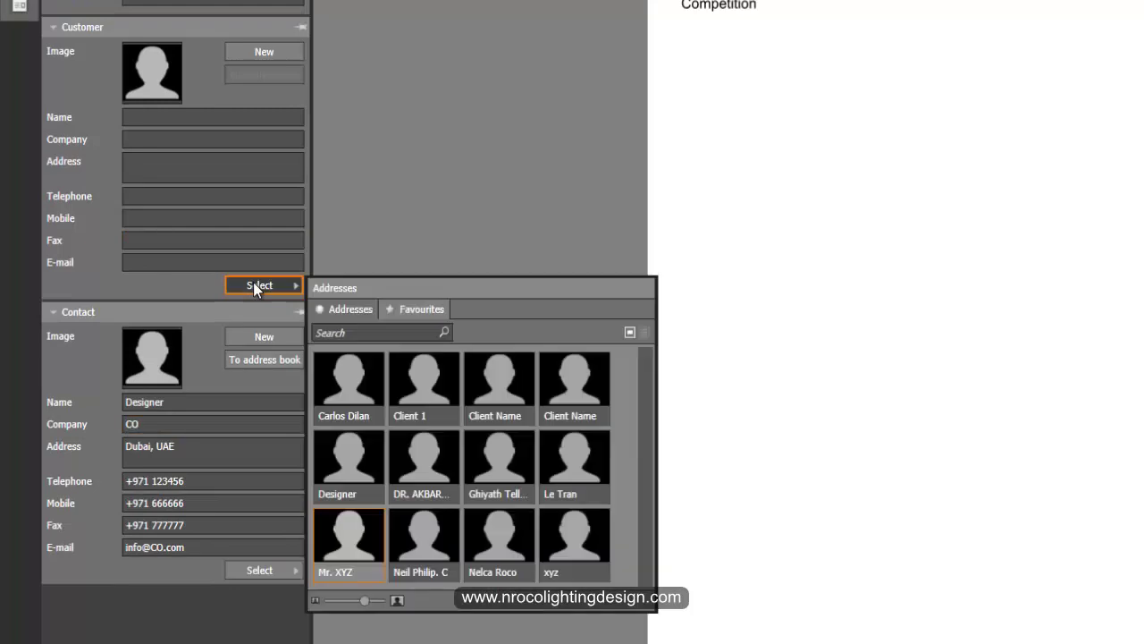
Fill in the customer details from the "Client Name" address book entry and refresh the project cover page.
left_click_drag(575, 387, 225, 163)
left_click(226, 162)
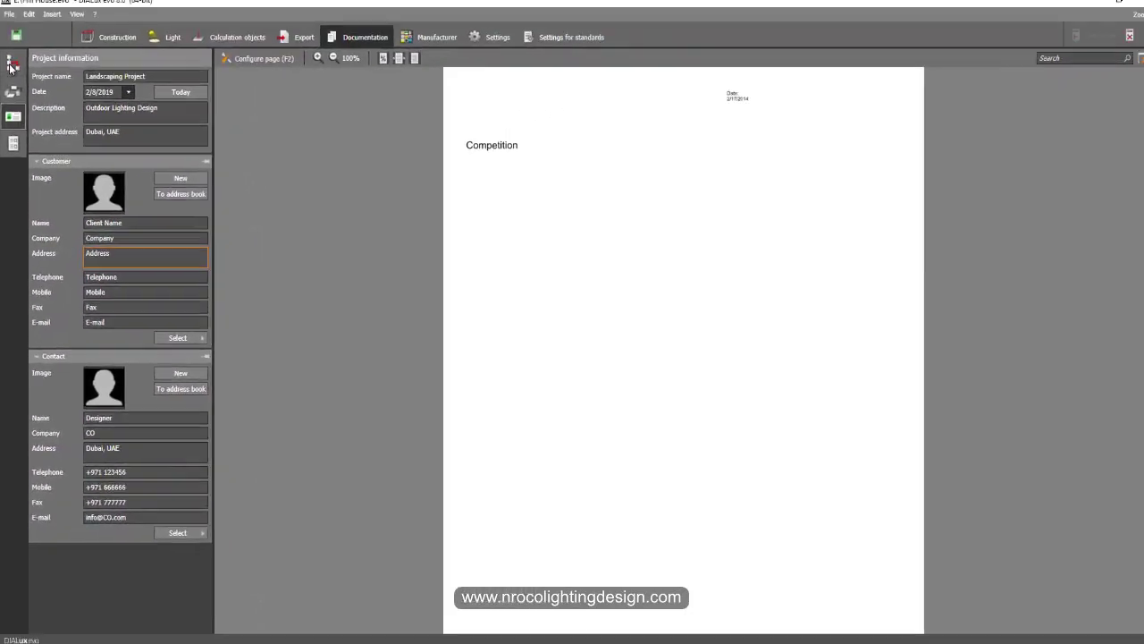
left_click(10, 66)
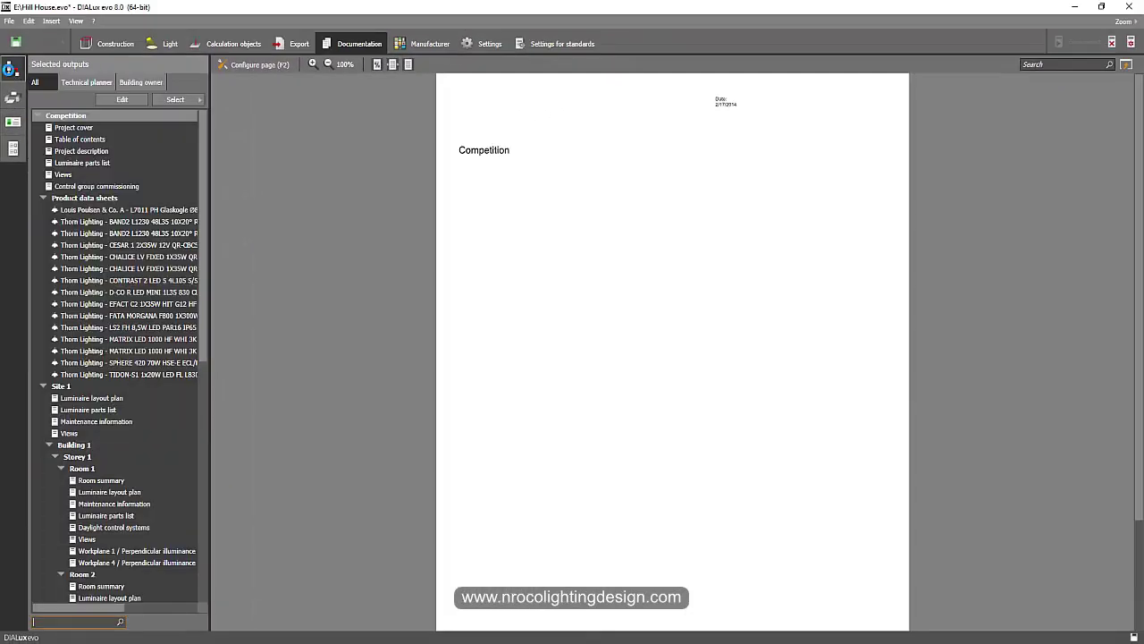
left_click(65, 132)
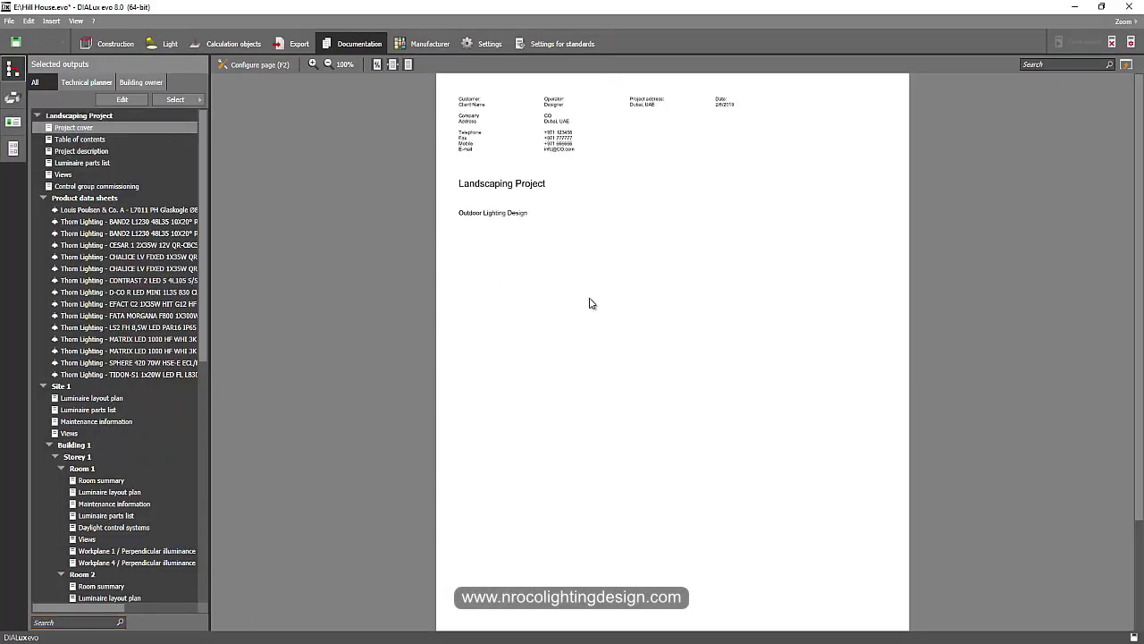
left_click(12, 123)
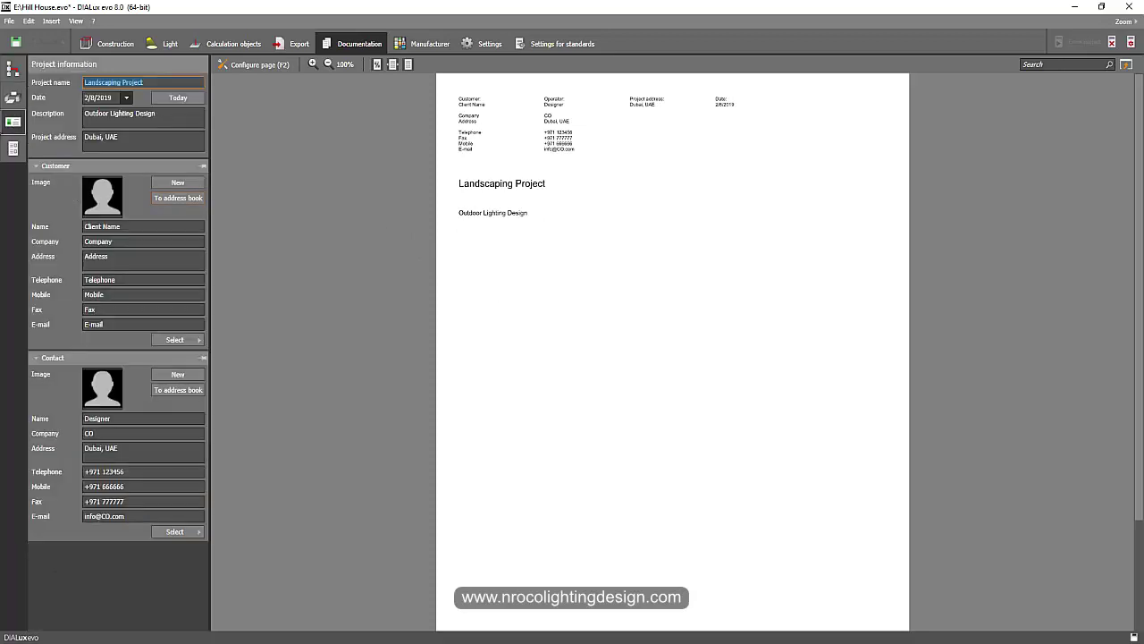
left_click(12, 98)
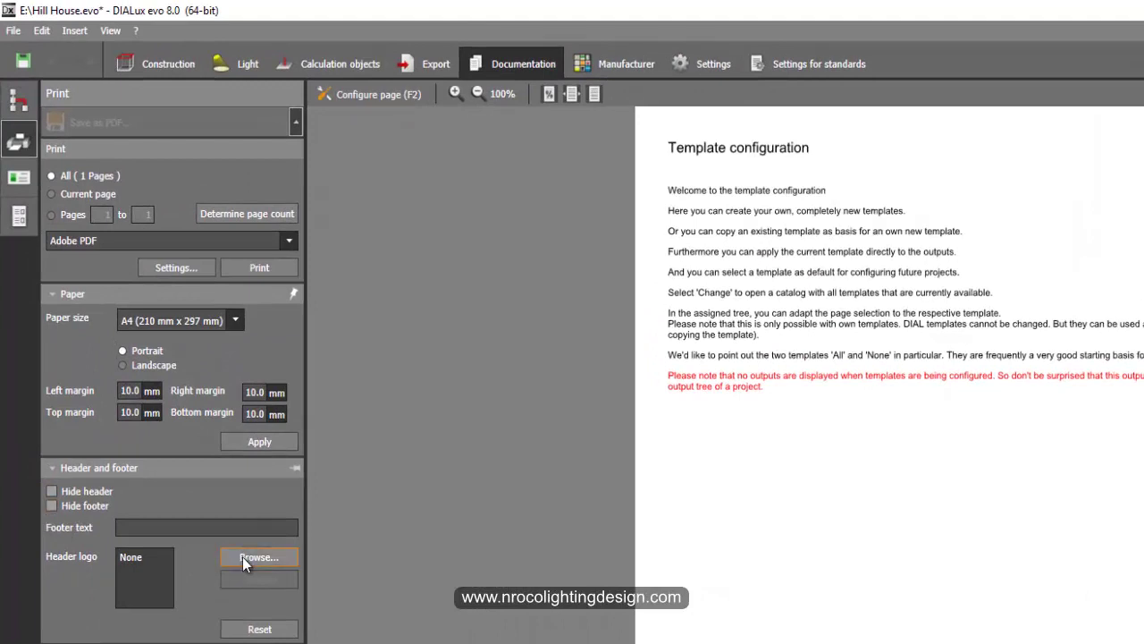
left_click(187, 523)
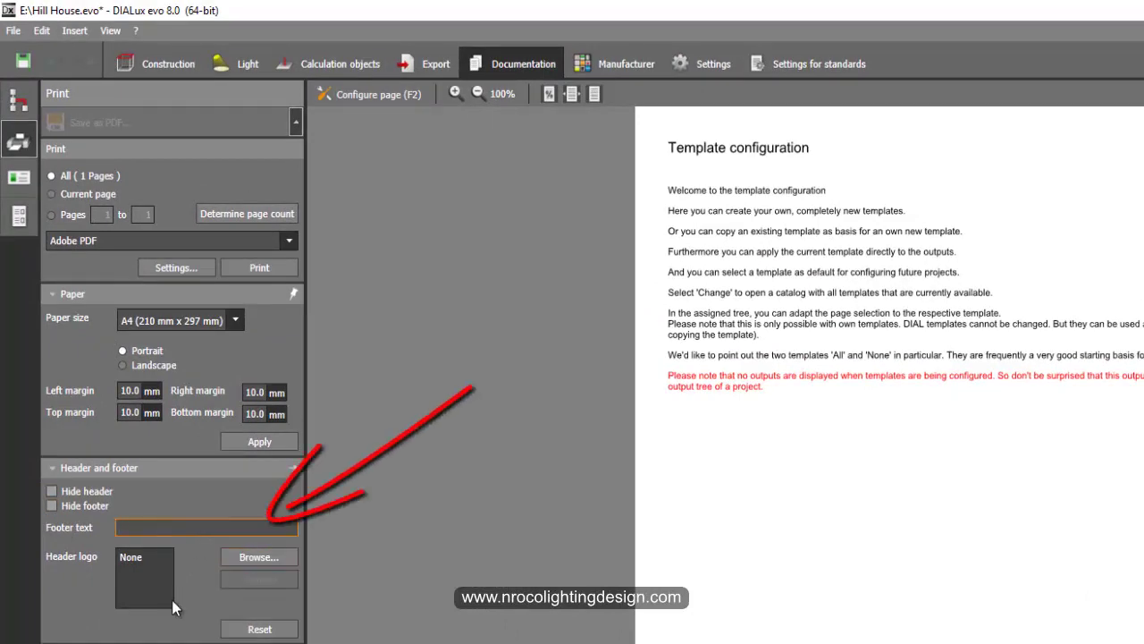
type("www.nroco")
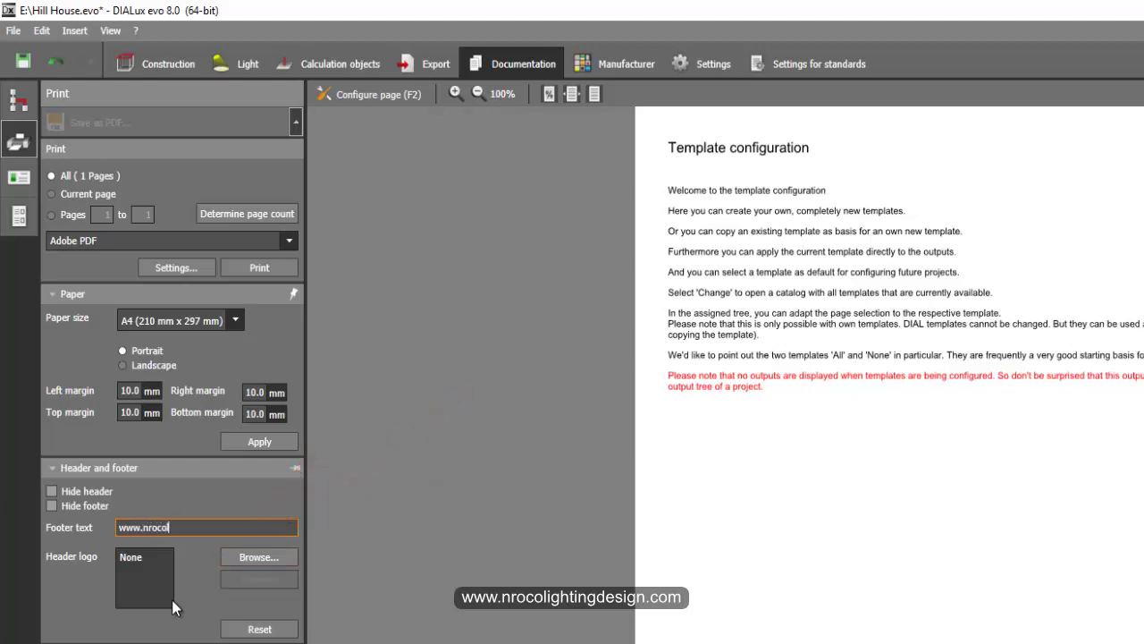
type("lightingd")
type("er")
type("sign")
type(".com")
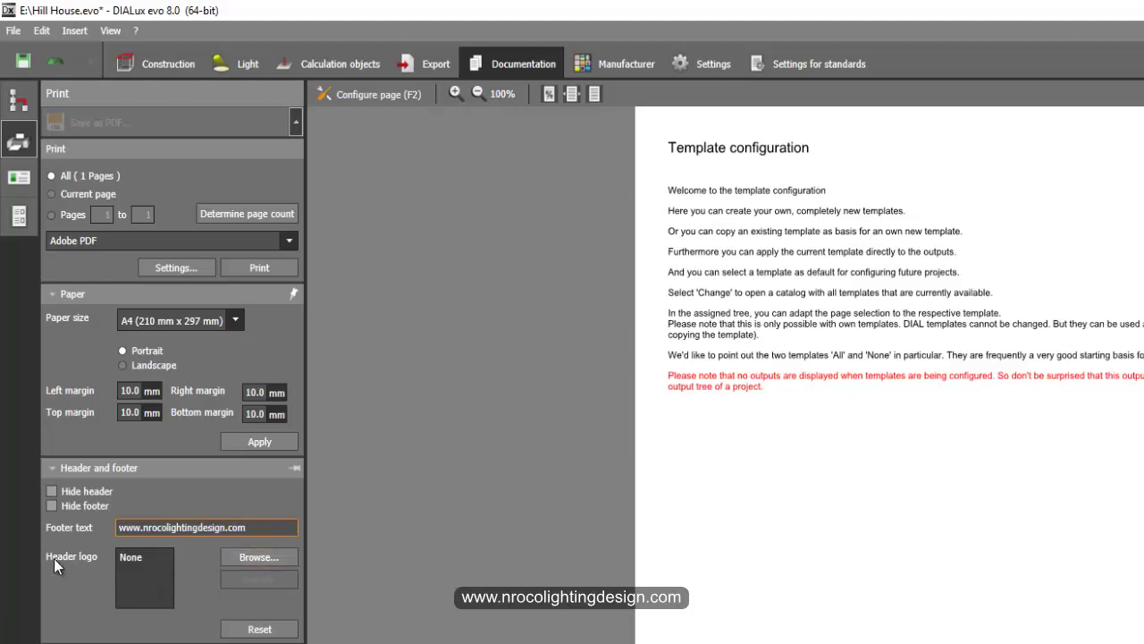
Search the computer for the company's logo image and import it as the header logo.
left_click(252, 558)
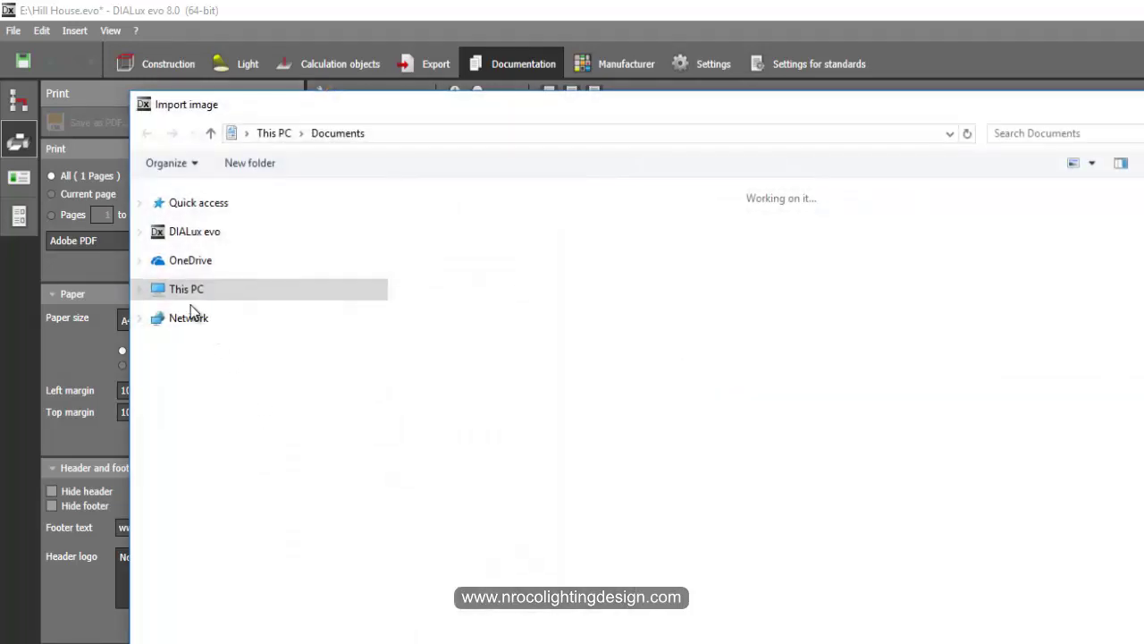
left_click(1006, 134)
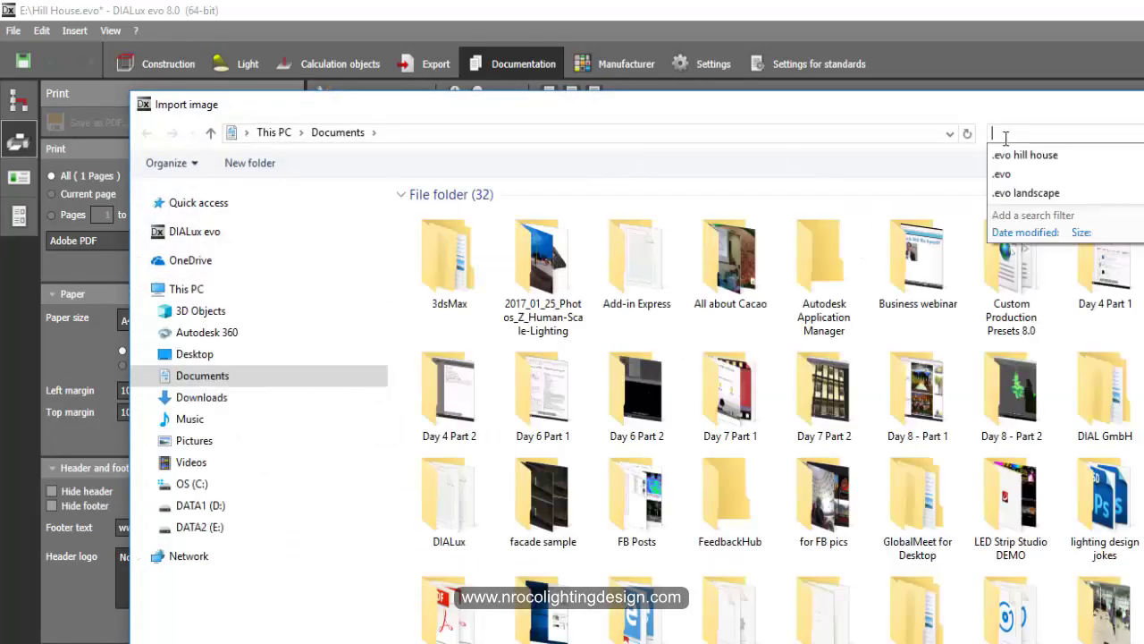
key("Escape")
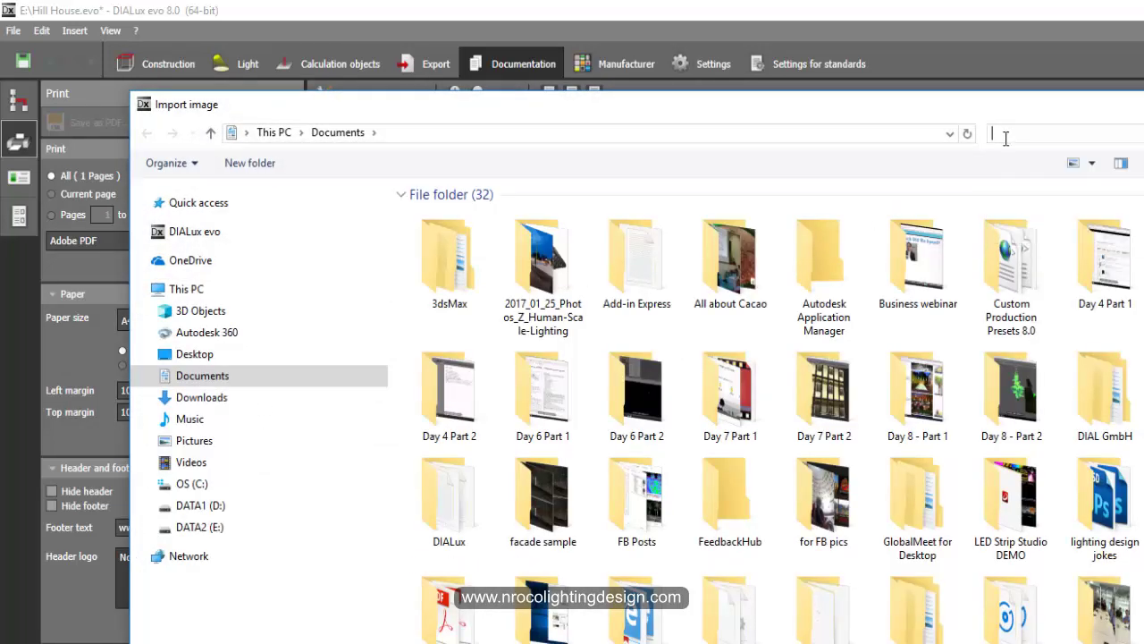
type("nelca")
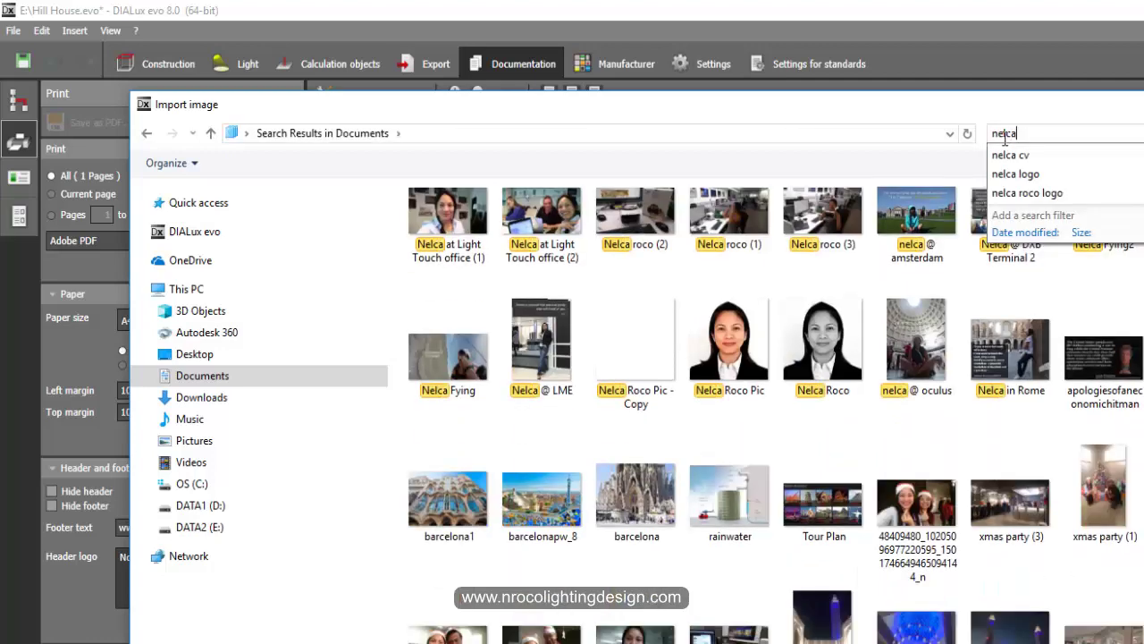
left_click(1013, 175)
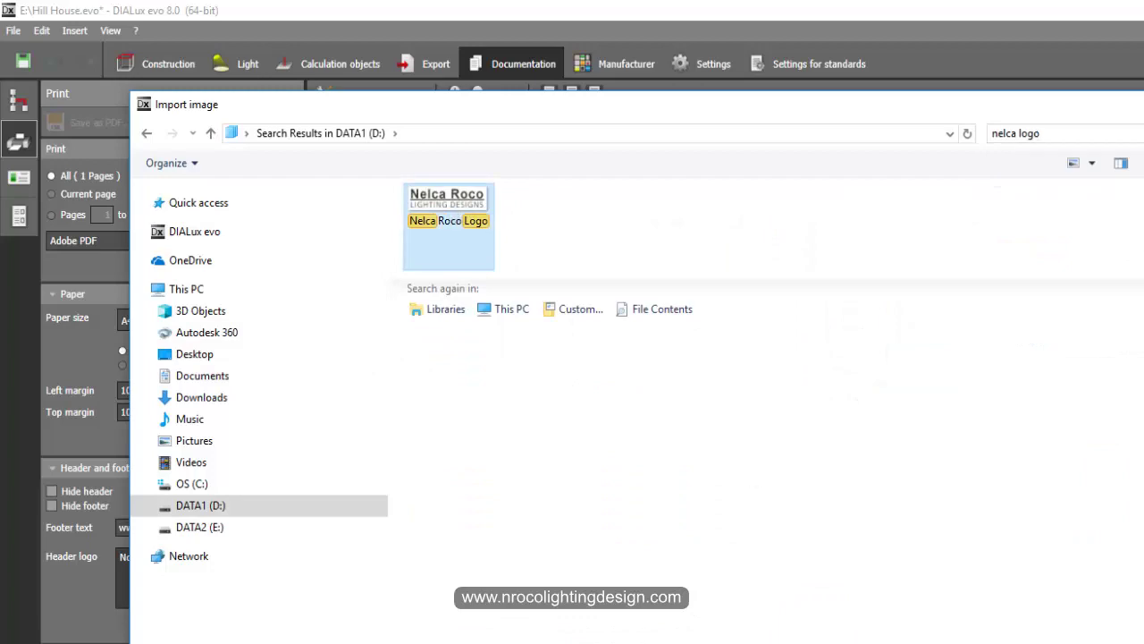
key("Return")
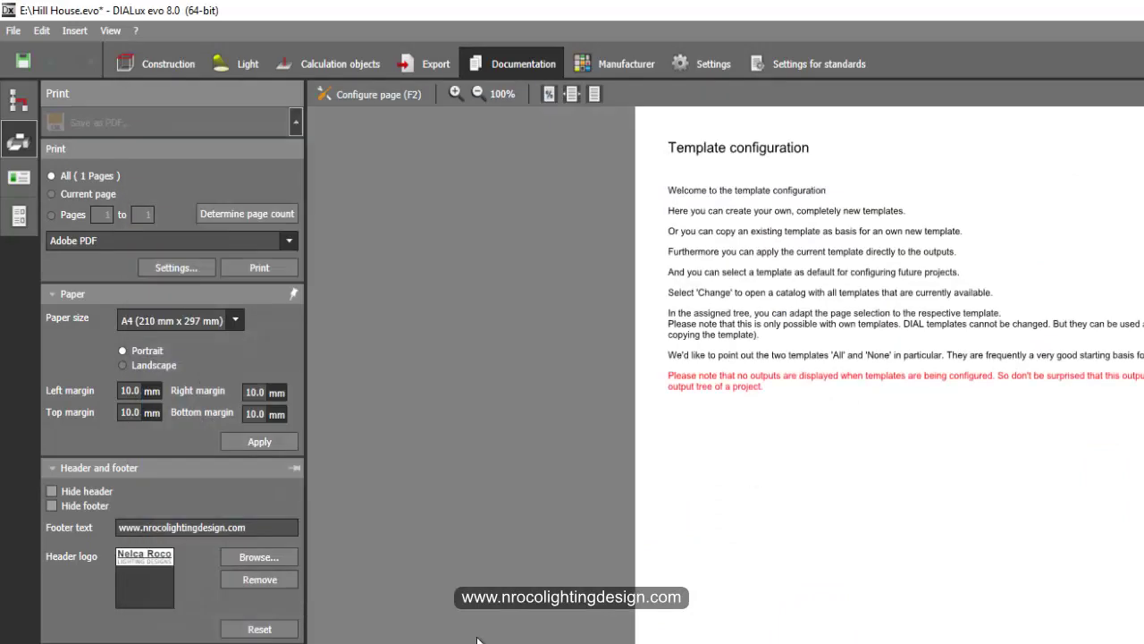
Check the footer text entry and display the project cover page with the header logo.
left_click(148, 531)
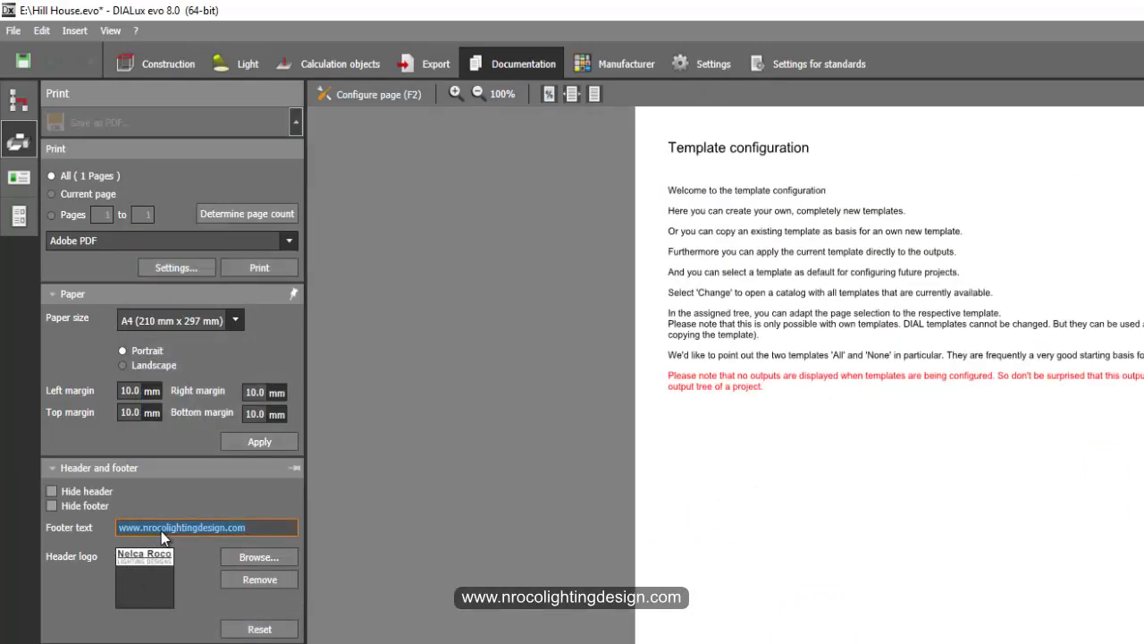
left_click(19, 100)
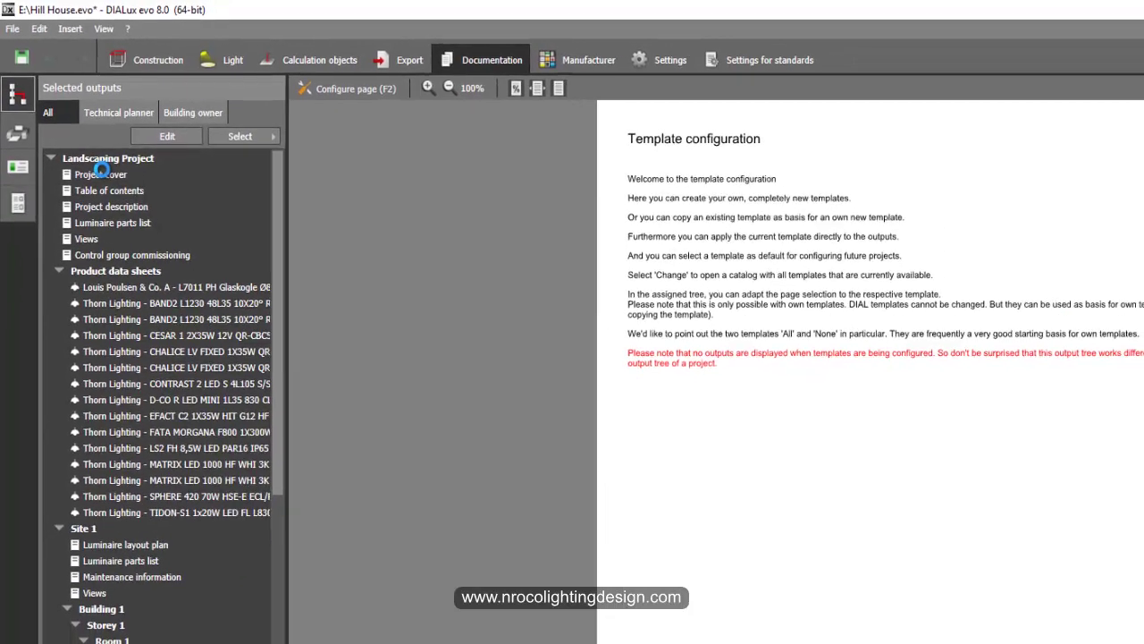
left_click(100, 175)
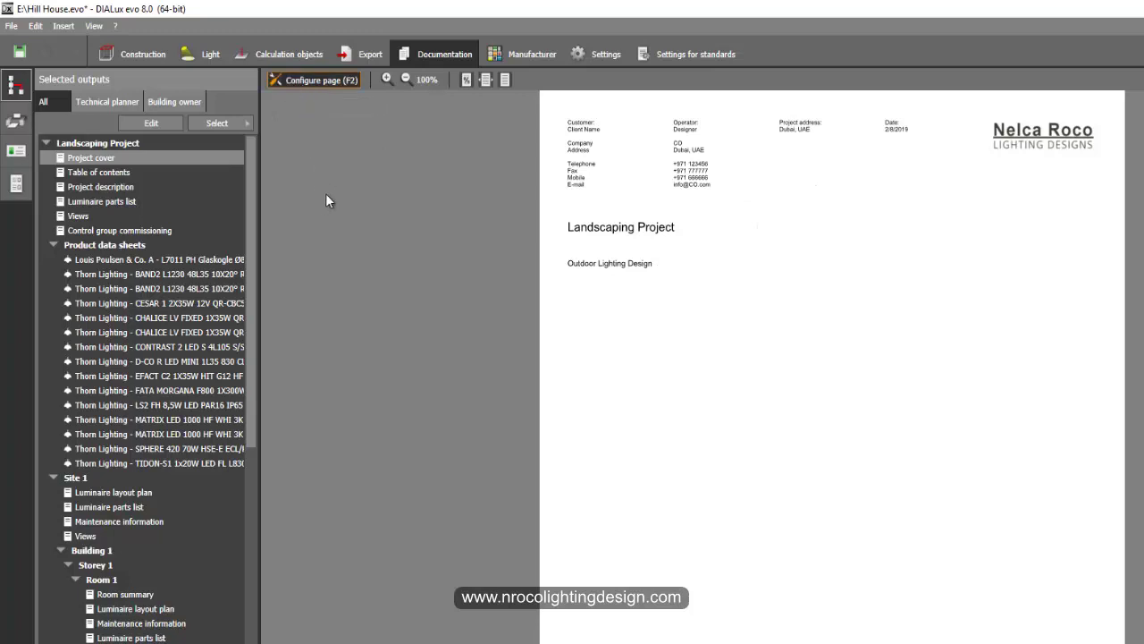
Add the Rear View image to the project cover's displayed graphics and review the refreshed page.
key("F2")
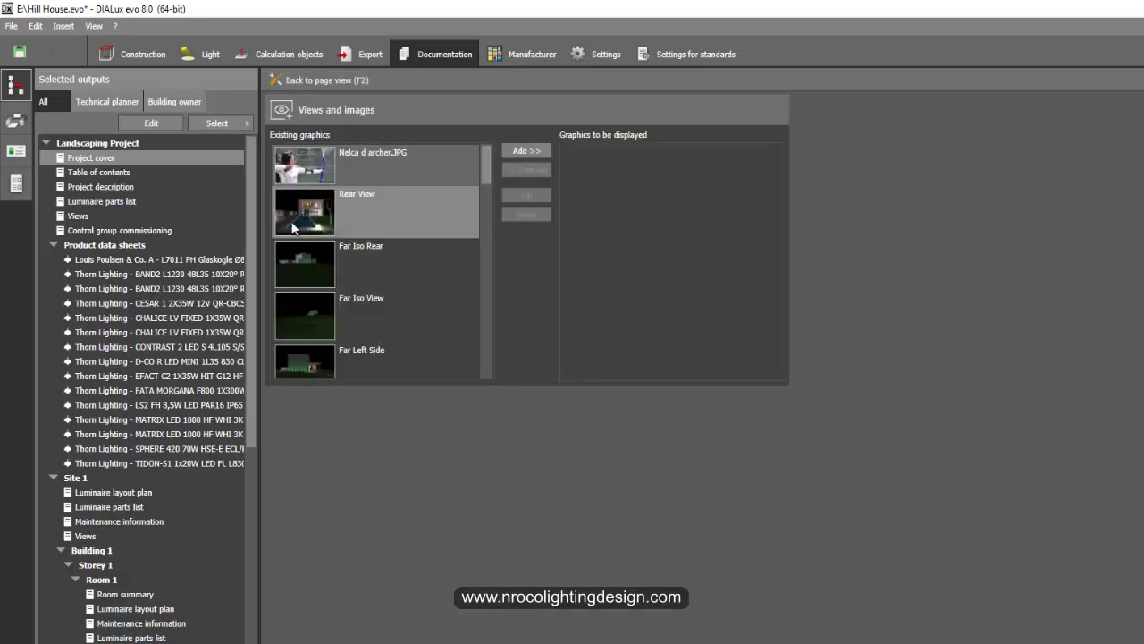
left_click(516, 153)
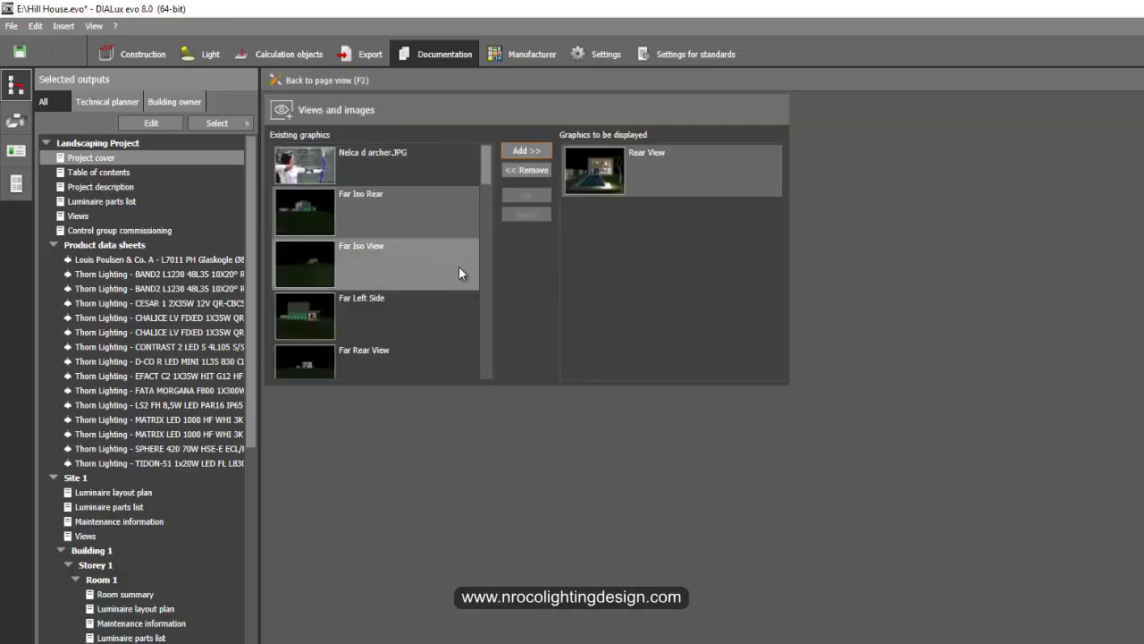
scroll(376, 286, "down", 5)
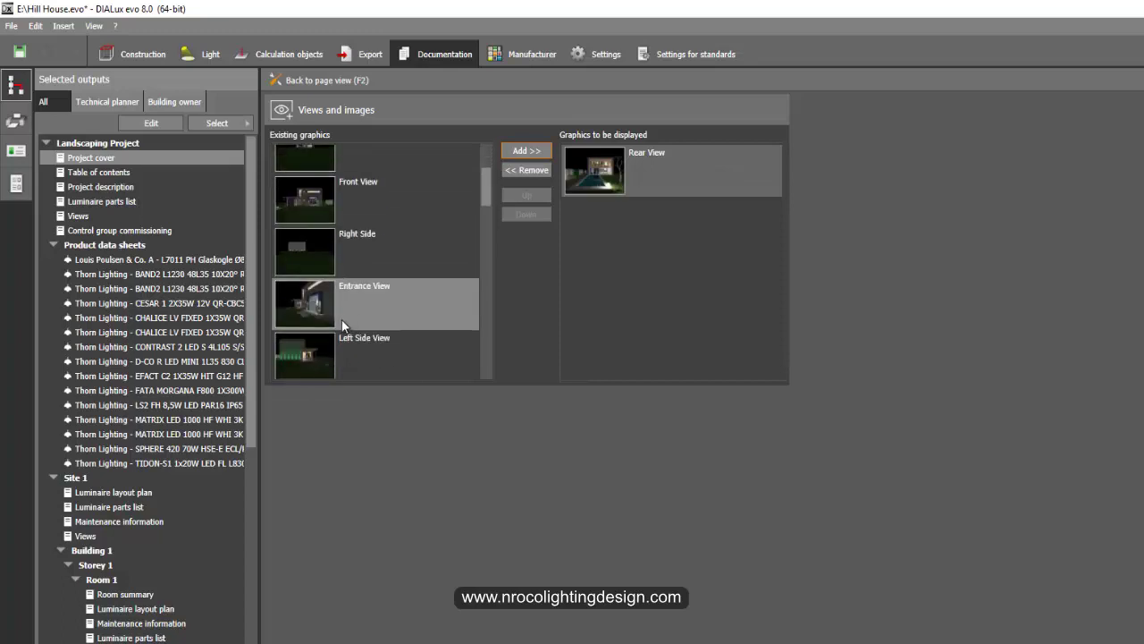
scroll(344, 304, "up", 1)
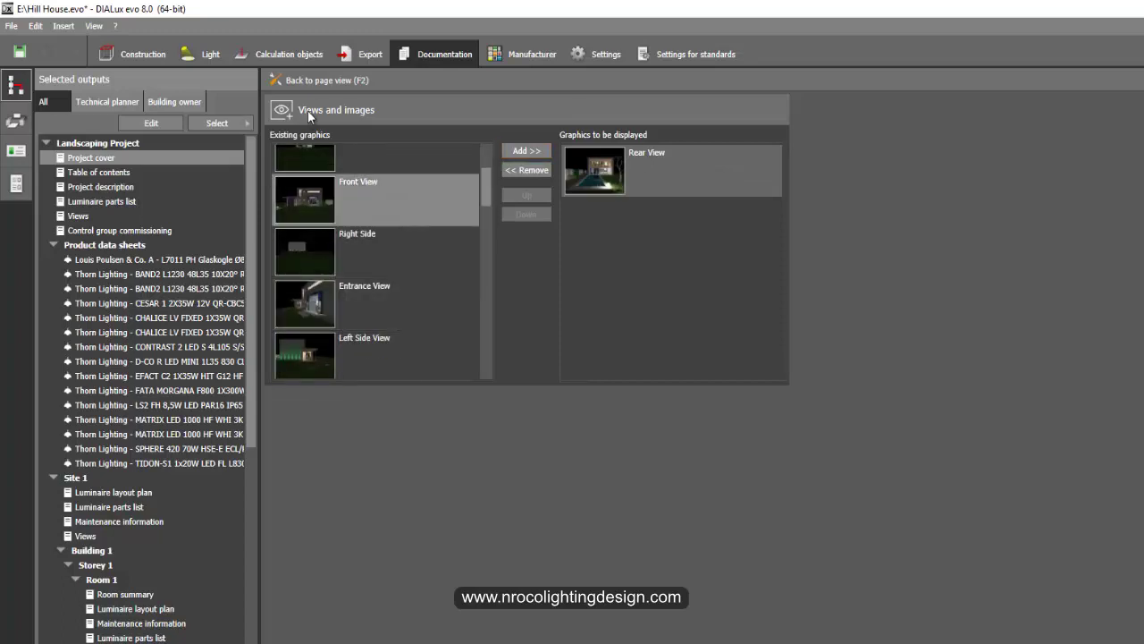
left_click(324, 80)
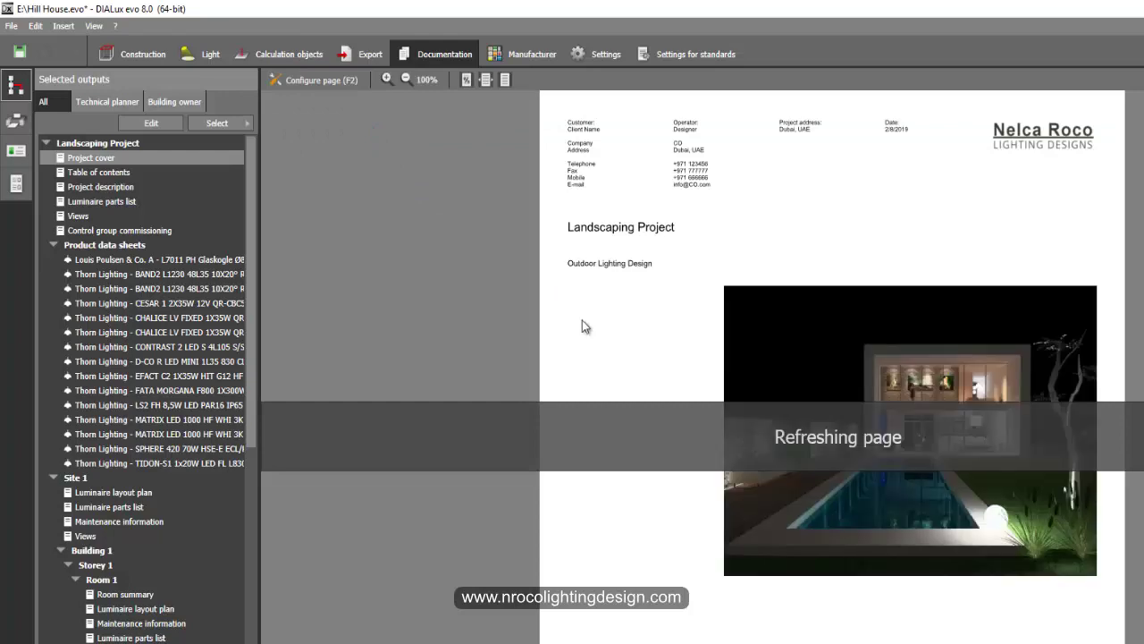
scroll(574, 370, "down", 1)
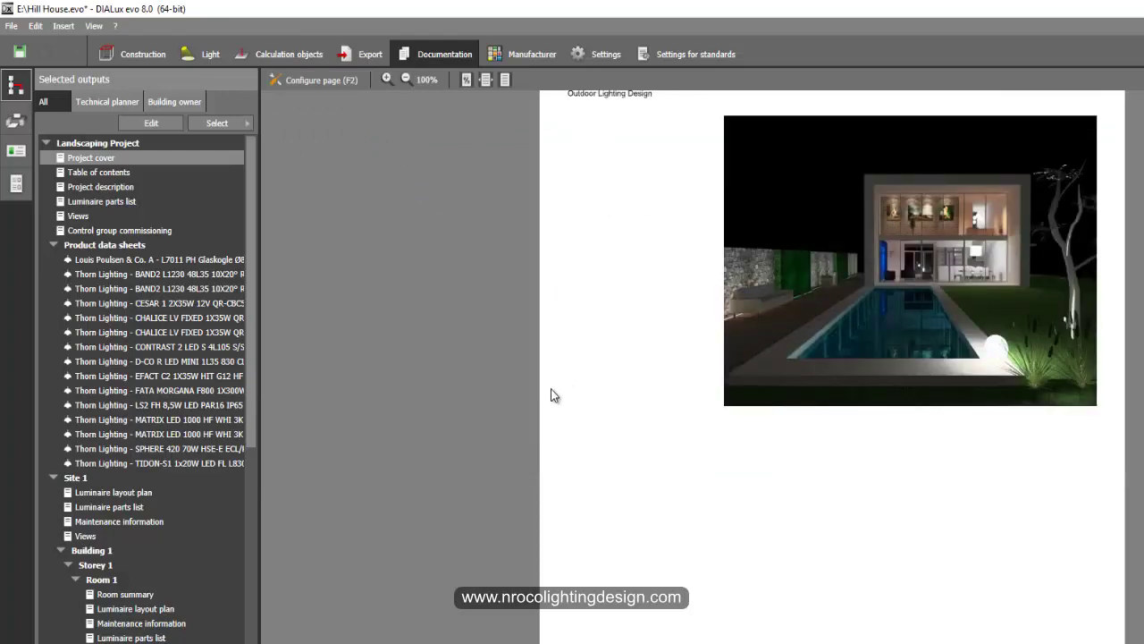
scroll(547, 388, "up", 2)
scroll(547, 387, "down", 1)
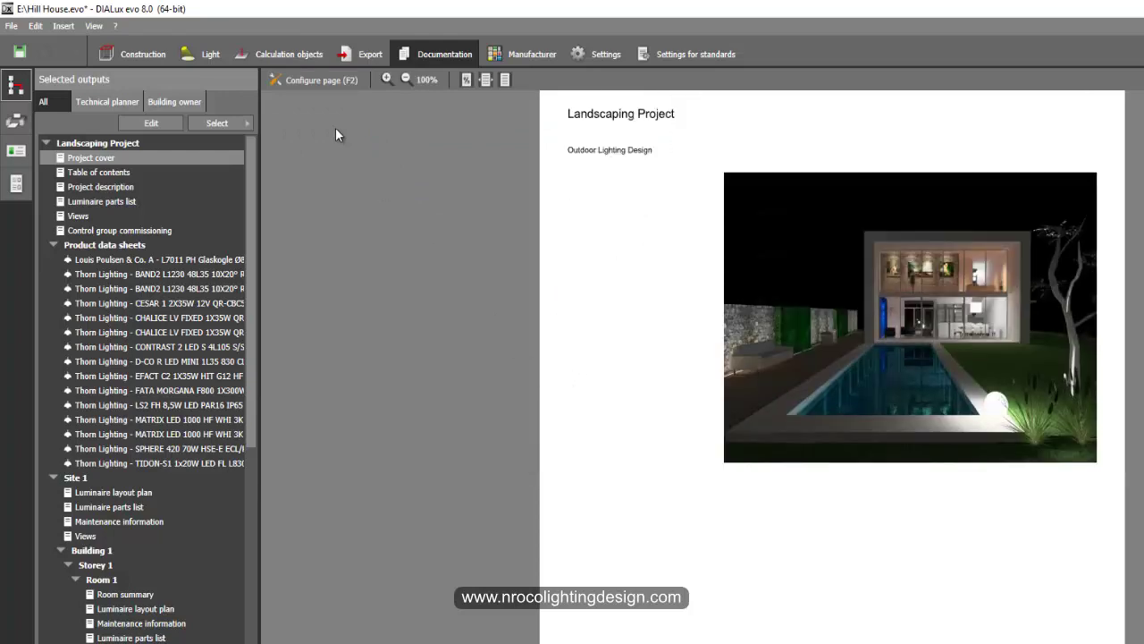
Add the Left Side View image to the project cover's displayed graphics and return to the page view.
left_click(315, 80)
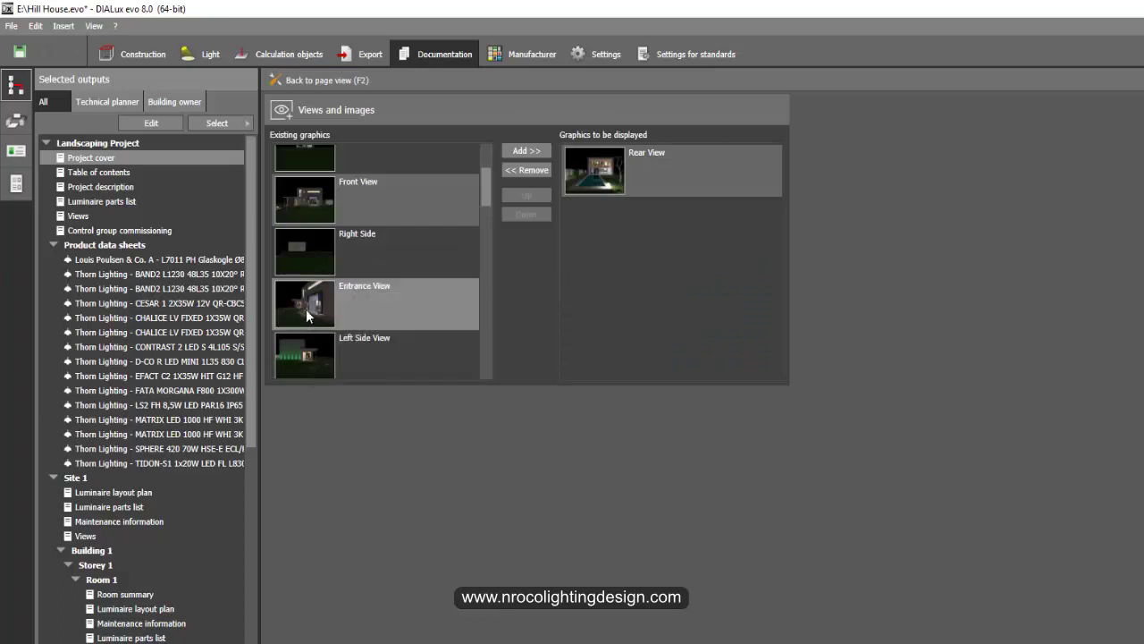
scroll(299, 320, "up", 2)
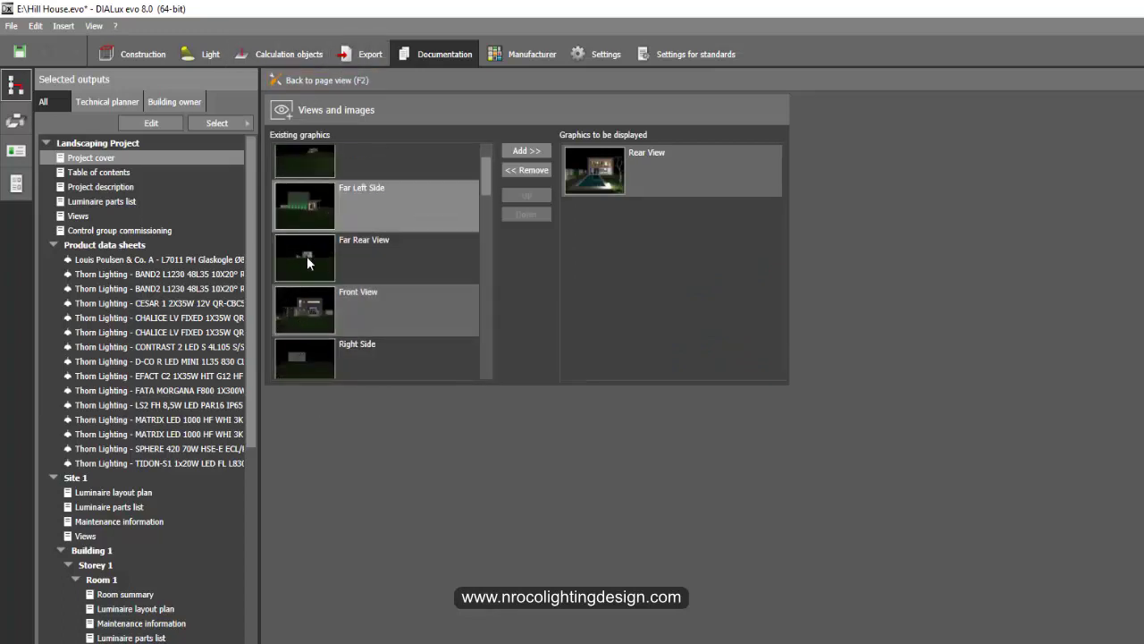
scroll(307, 256, "down", 2)
left_click(322, 356)
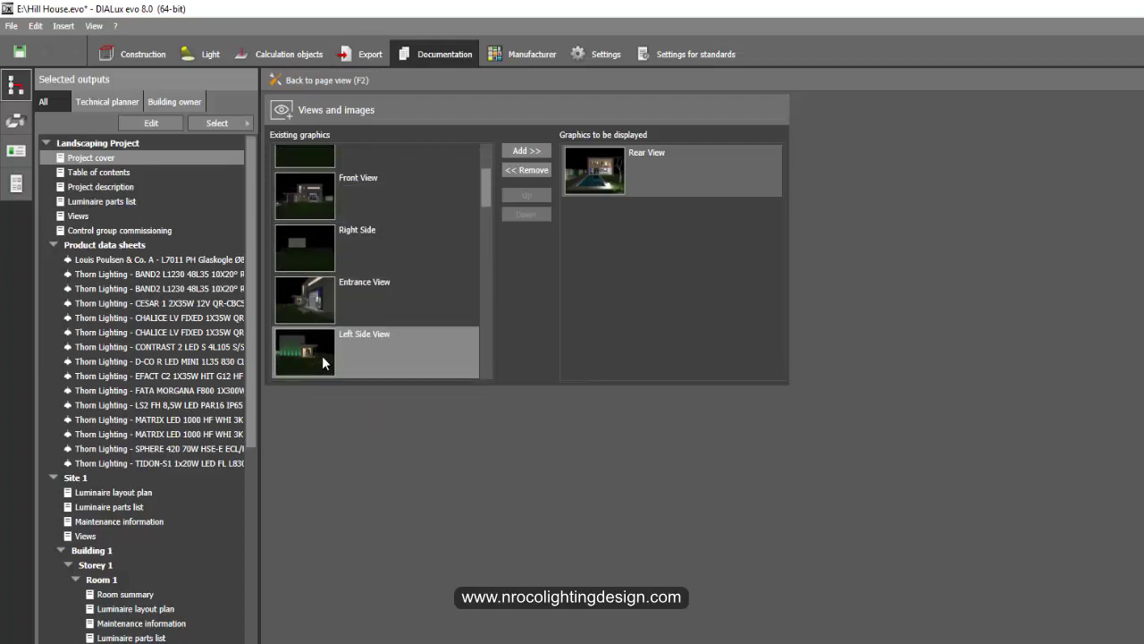
left_click(523, 149)
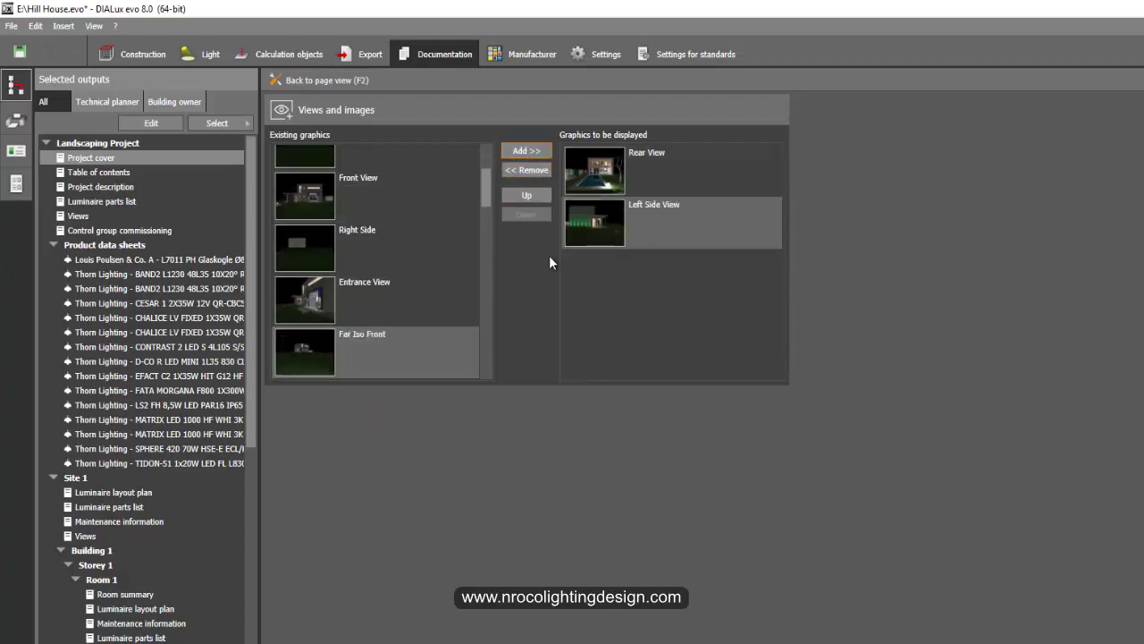
left_click(335, 82)
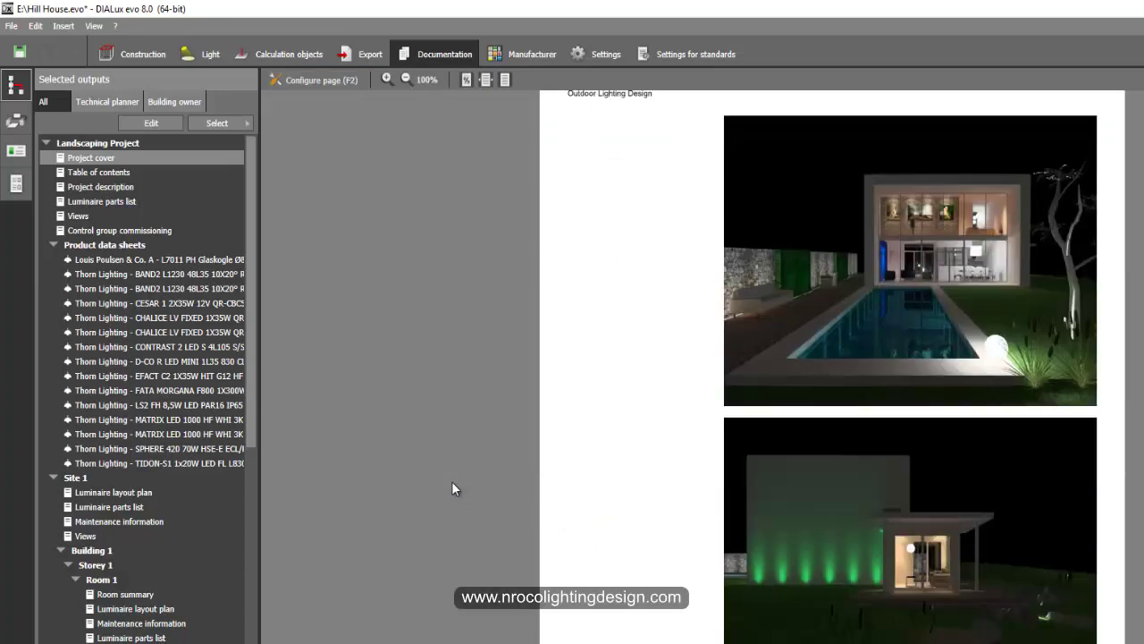
Review the project cover page from its header down to the two images.
scroll(447, 483, "up", 2)
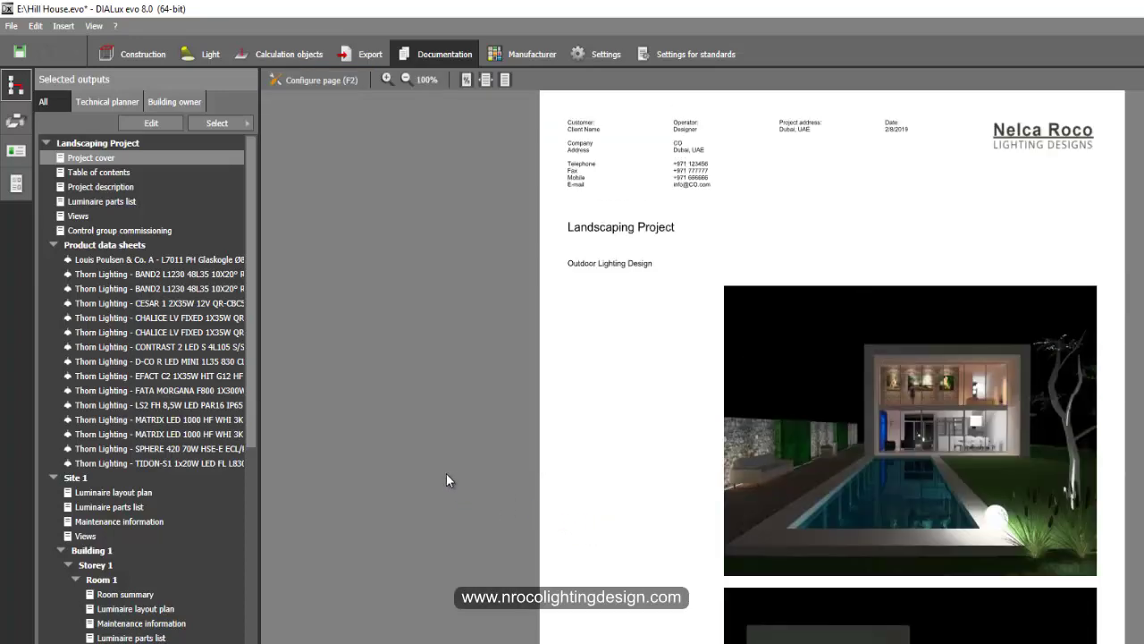
scroll(446, 474, "down", 2)
scroll(446, 474, "down", 1)
scroll(445, 473, "up", 3)
scroll(445, 474, "down", 2)
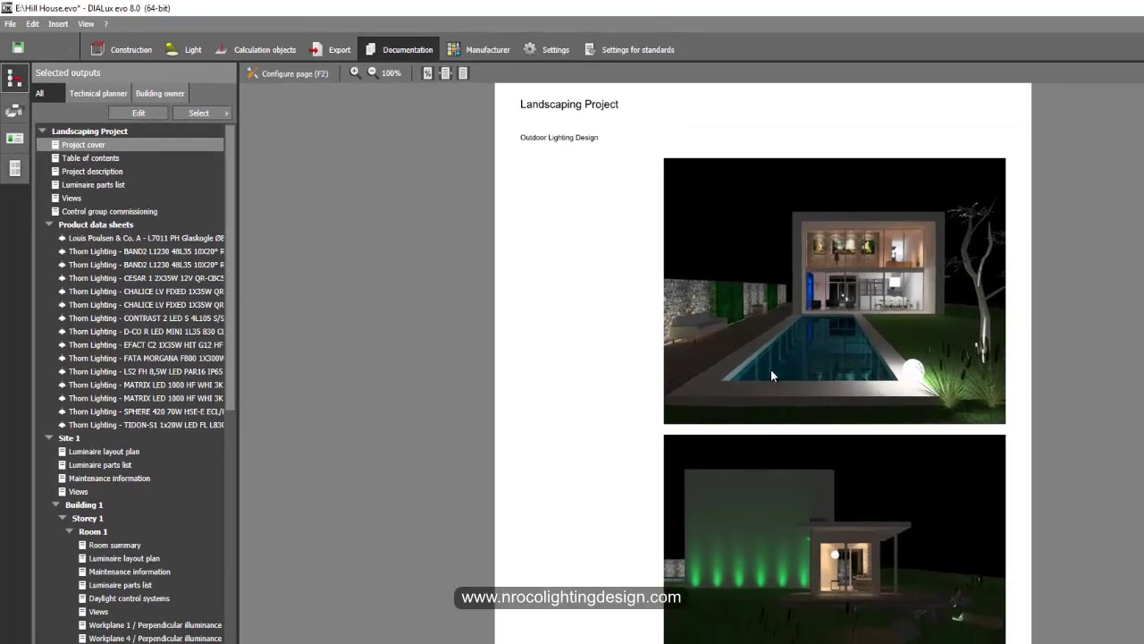
scroll(452, 407, "up", 2)
scroll(497, 421, "down", 2)
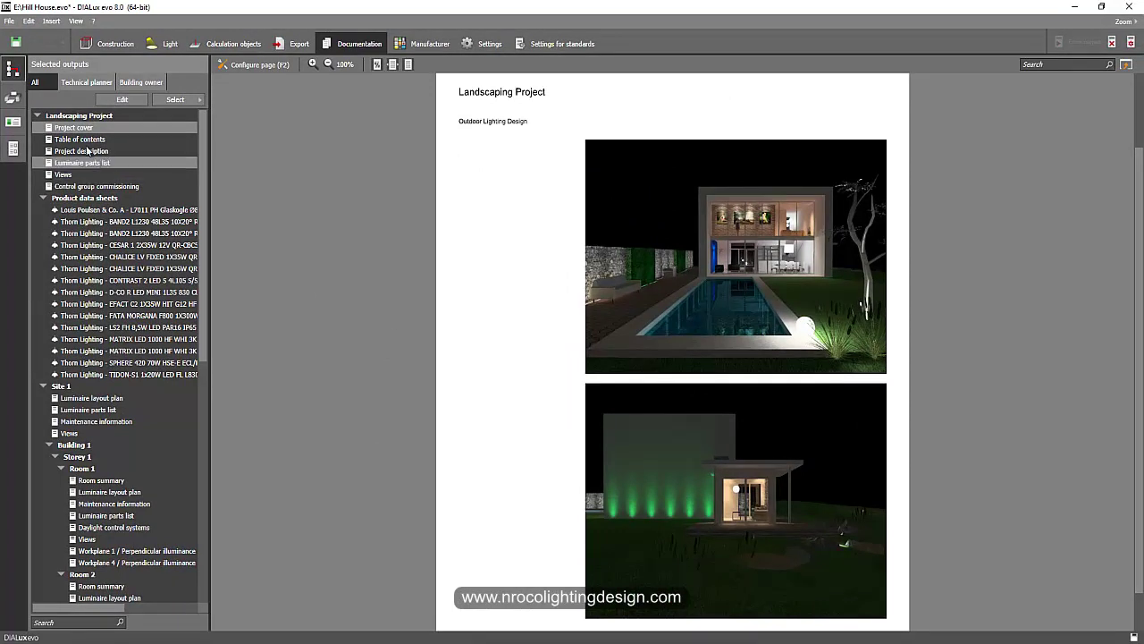
Display the Table of contents and Project description pages and look through the list of selected outputs.
left_click(79, 139)
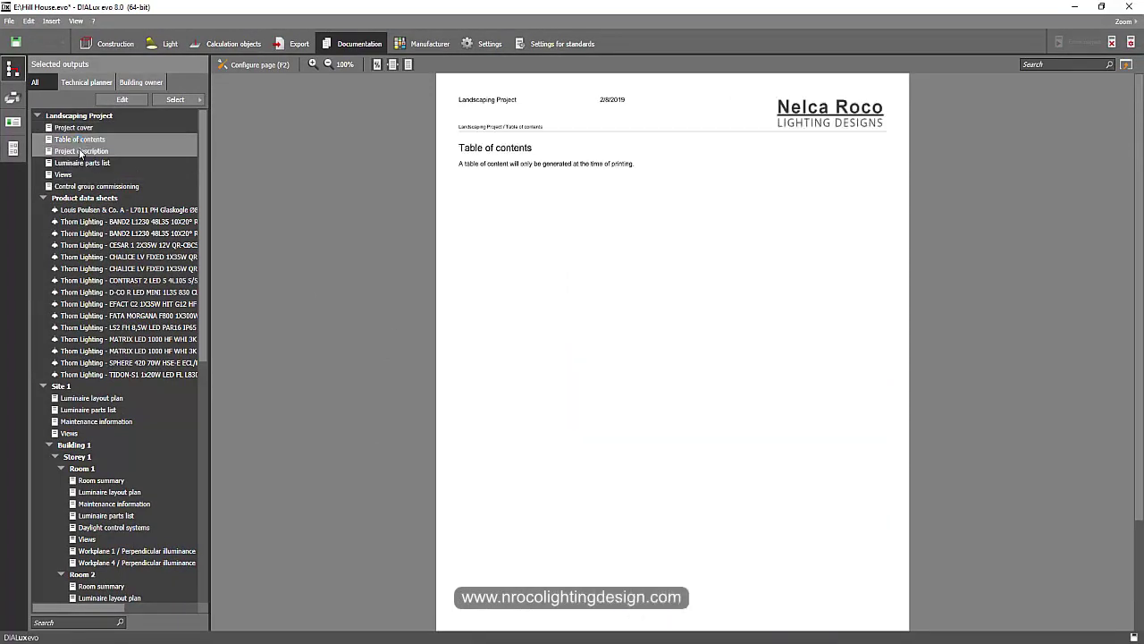
left_click(80, 151)
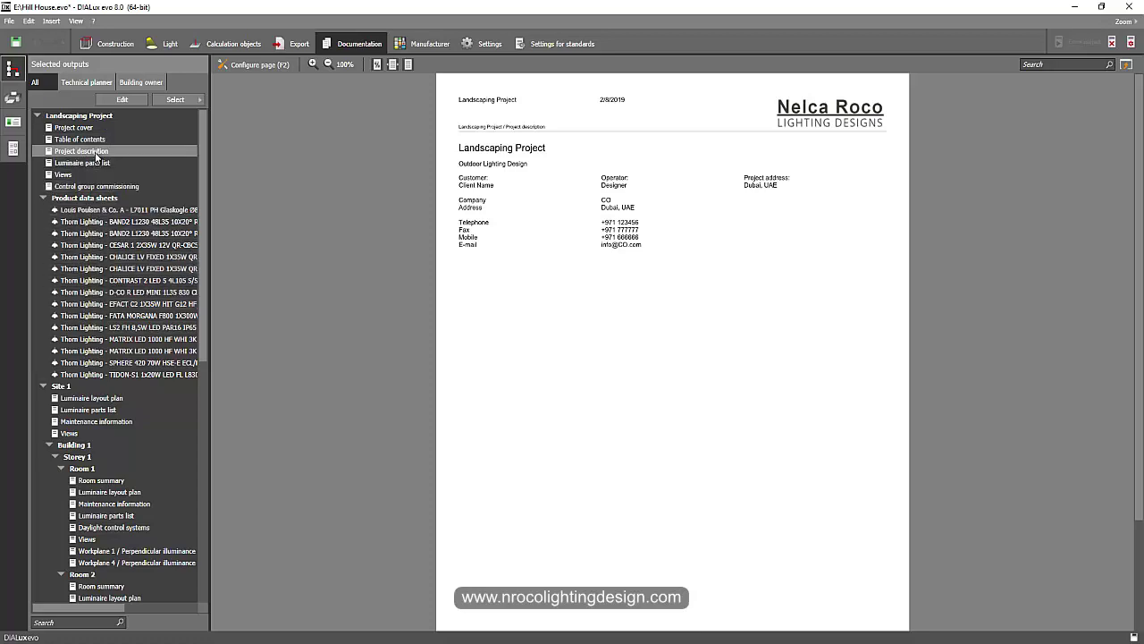
scroll(94, 360, "down", 7)
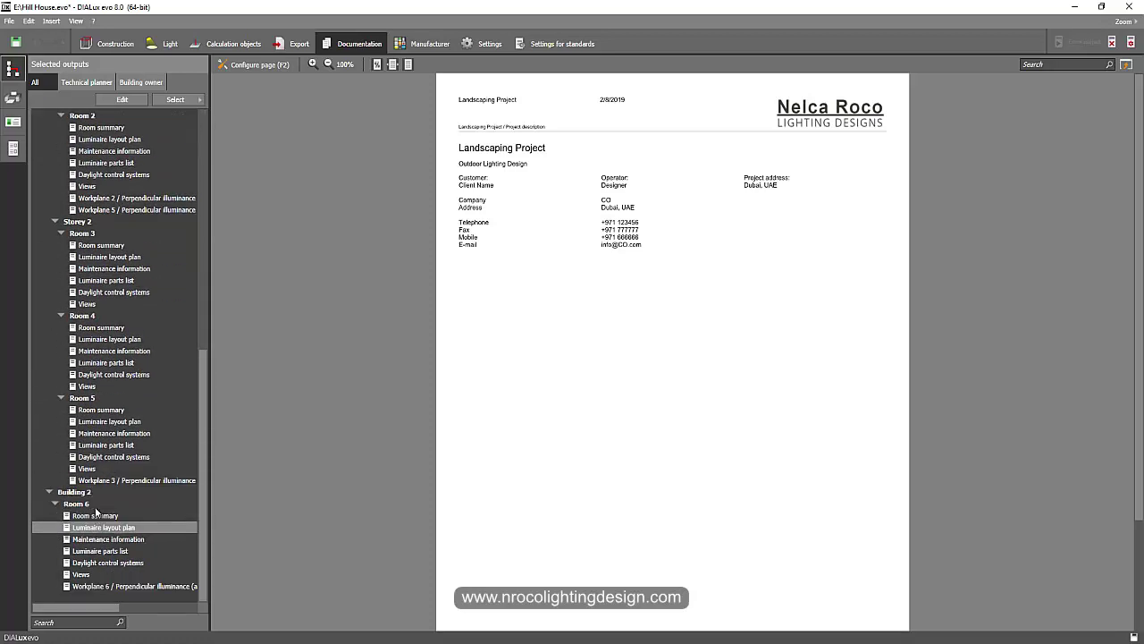
scroll(89, 289, "up", 4)
Start editing the selected outputs and exclude Project description and Control group commissioning.
left_click(123, 100)
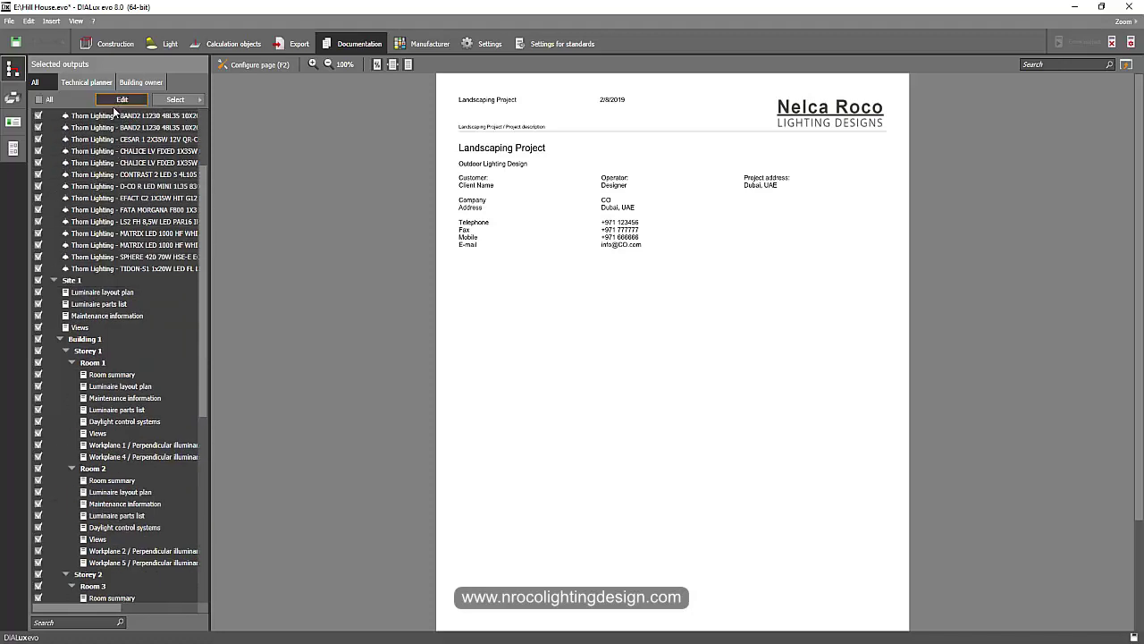
scroll(80, 211, "up", 3)
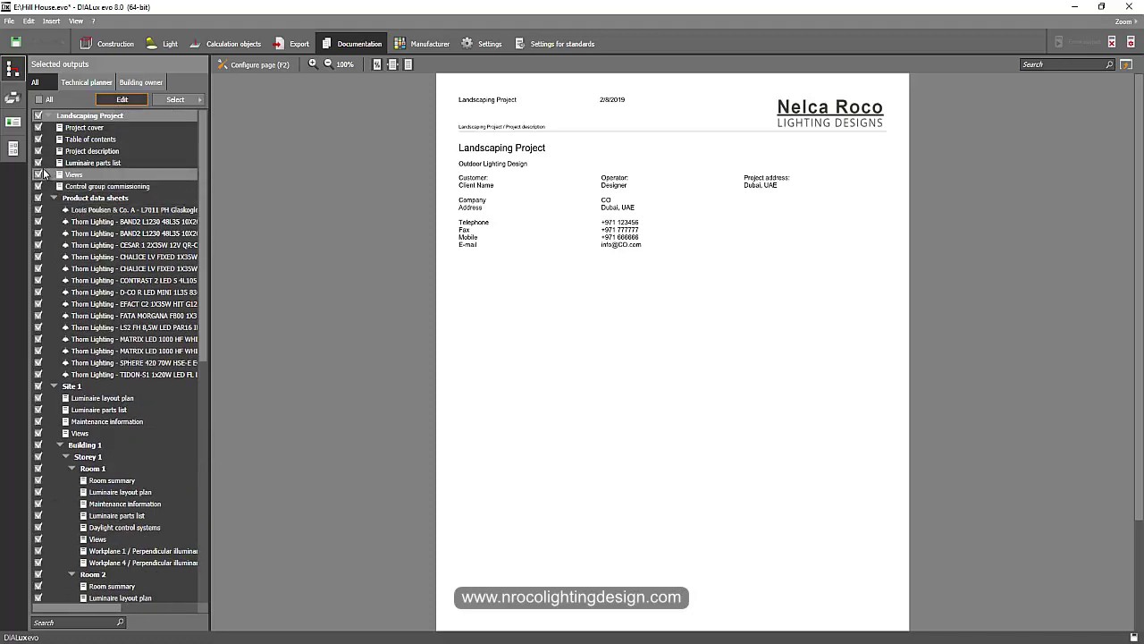
left_click(37, 151)
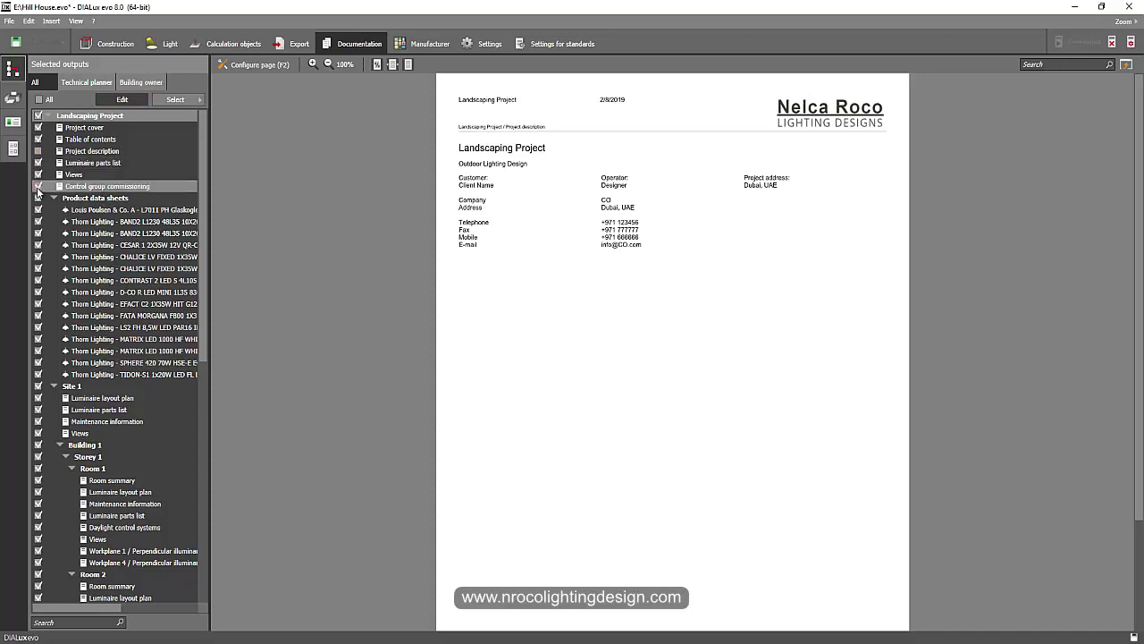
left_click(38, 186)
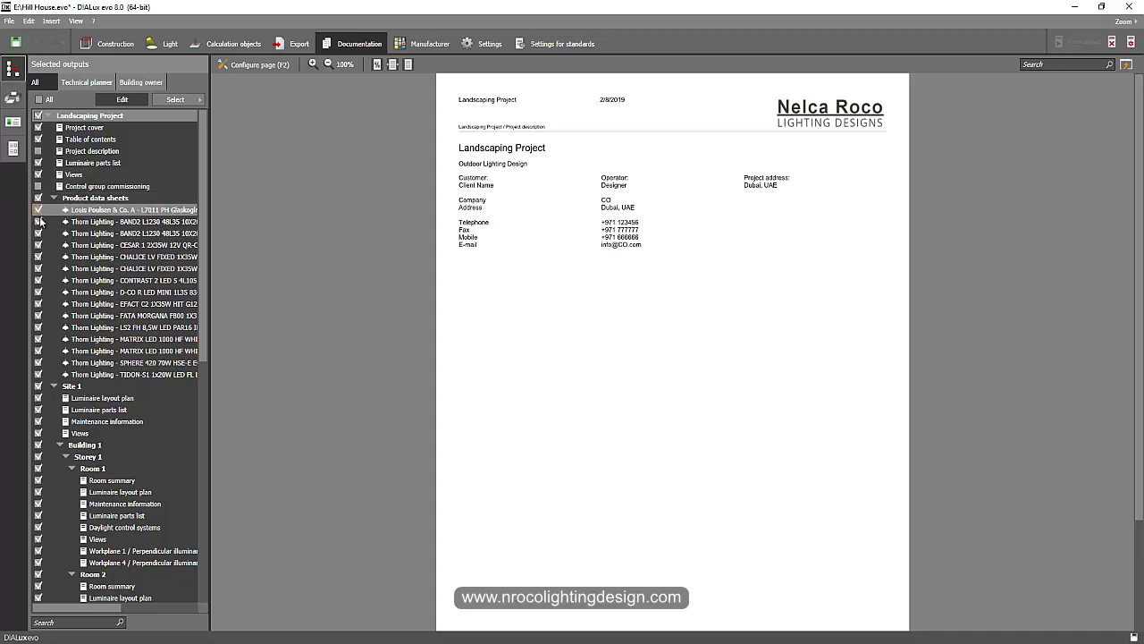
Exclude all luminaire product data sheets, from Louis Poulsen to Thorn Lighting TIDON-S1, from the documentation outputs.
left_click(38, 209)
left_click(38, 232)
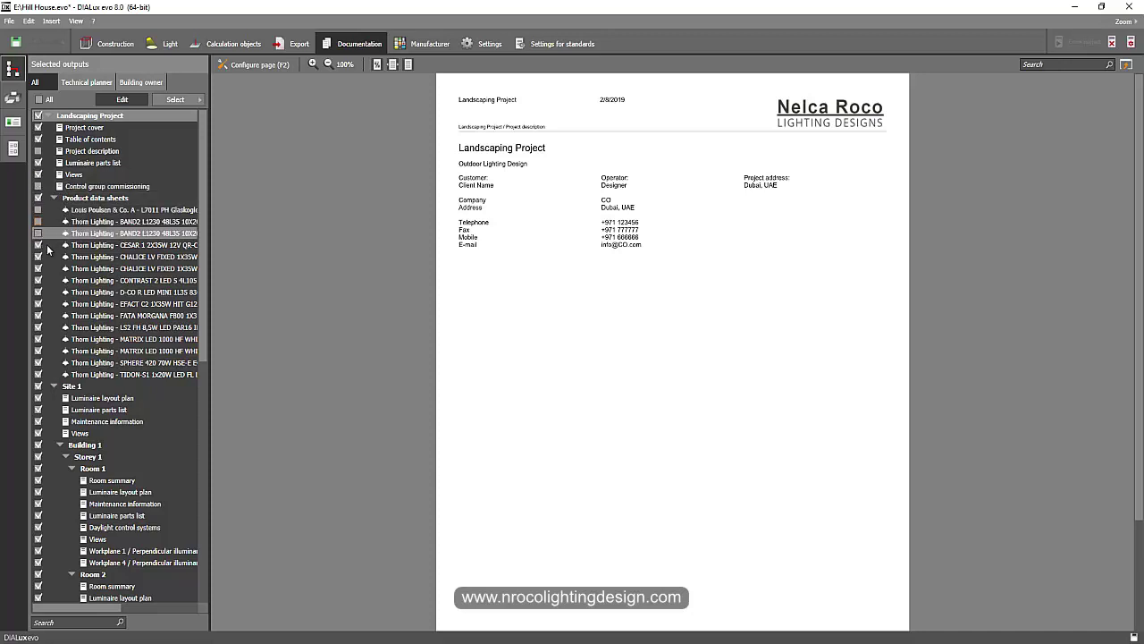
left_click(38, 244)
left_click(37, 257)
left_click(37, 268)
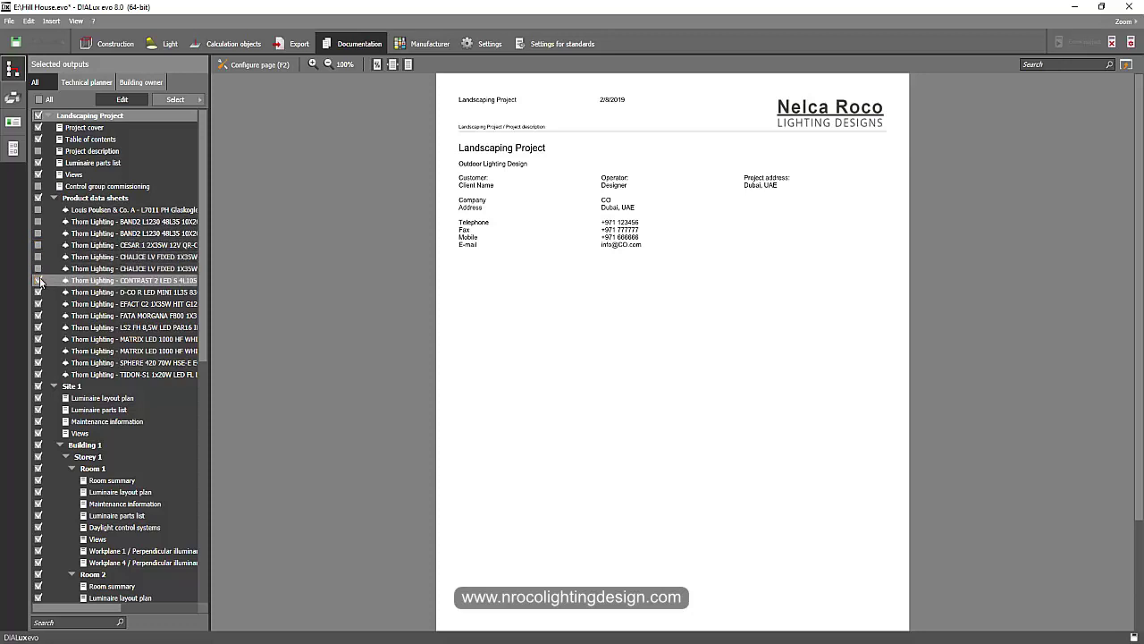
left_click(38, 279)
left_click(37, 292)
left_click(37, 304)
left_click(38, 315)
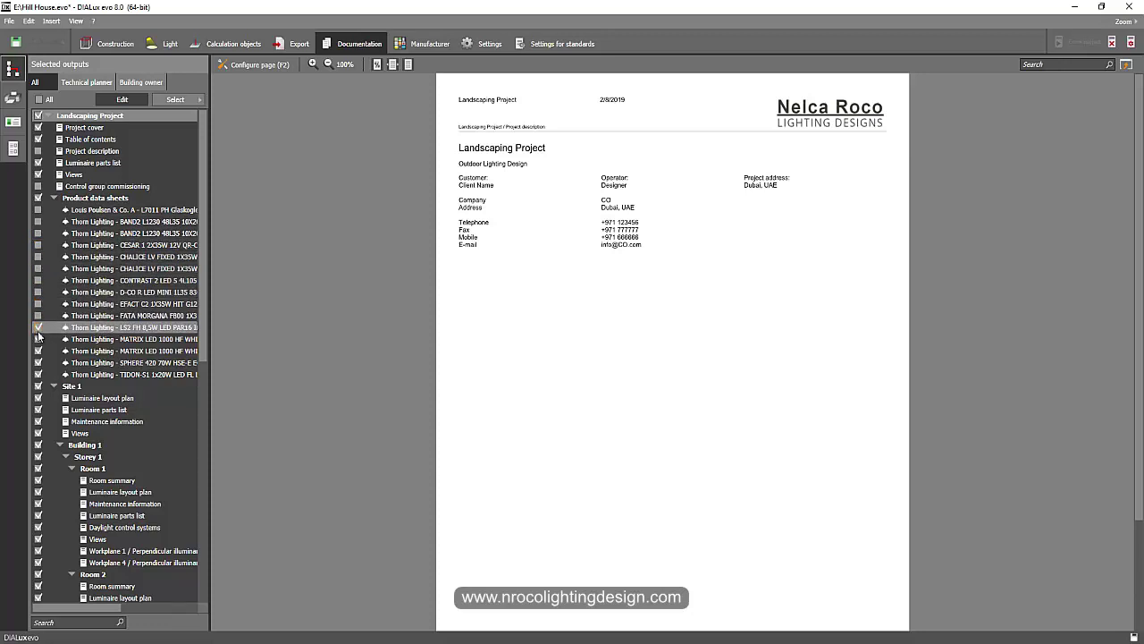
left_click(37, 327)
left_click(37, 338)
left_click(38, 350)
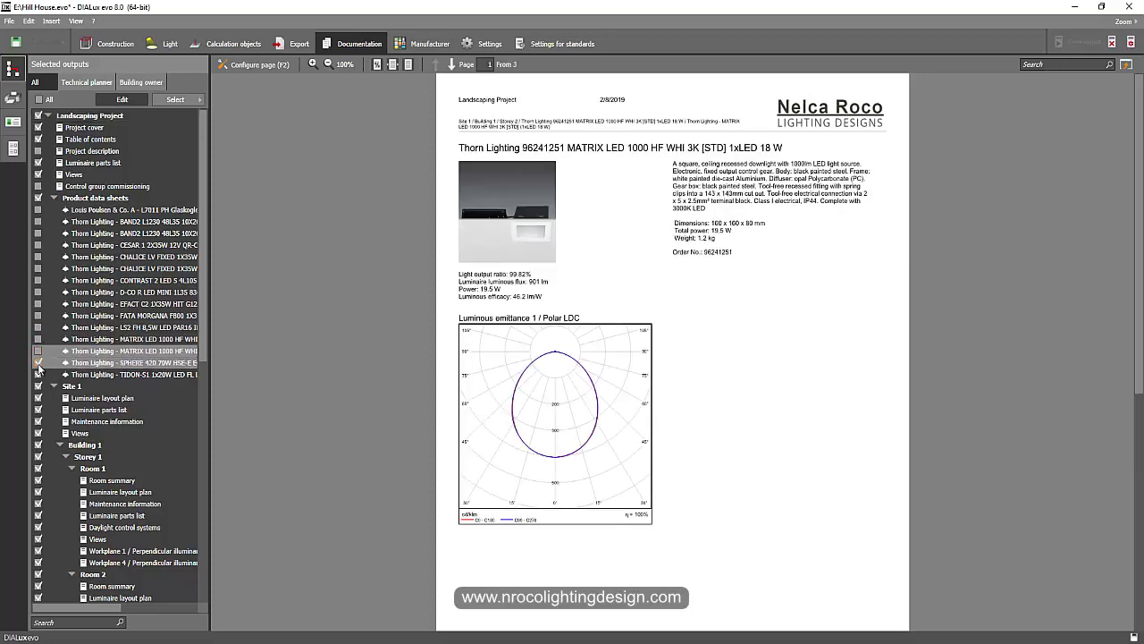
left_click(38, 362)
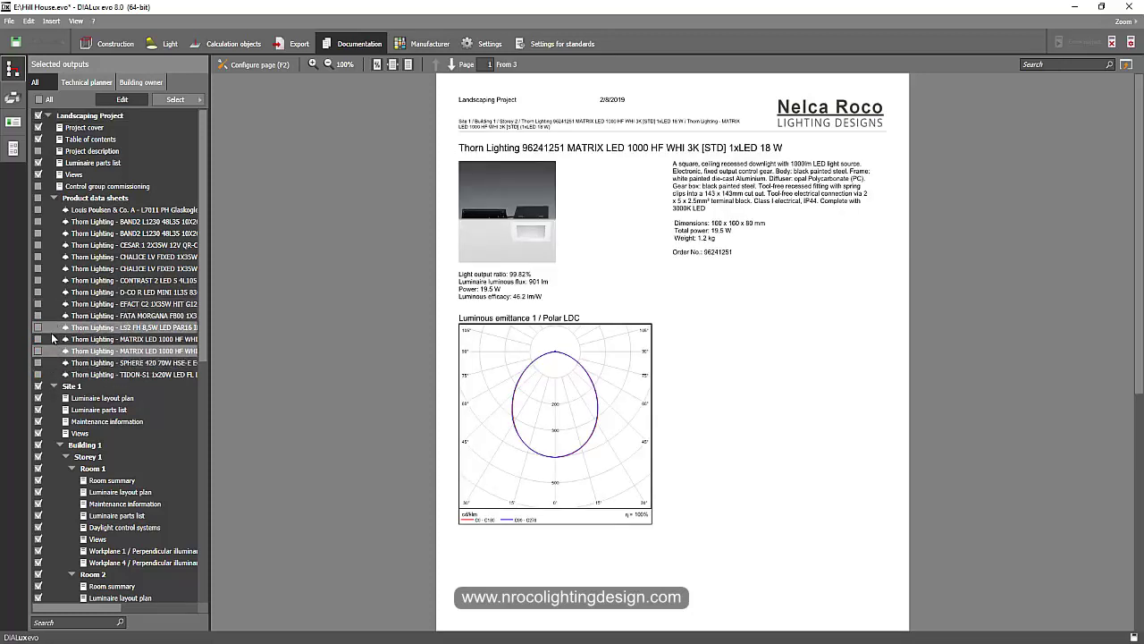
Finish editing the output selection and review the reduced list of outputs.
scroll(52, 339, "down", 2)
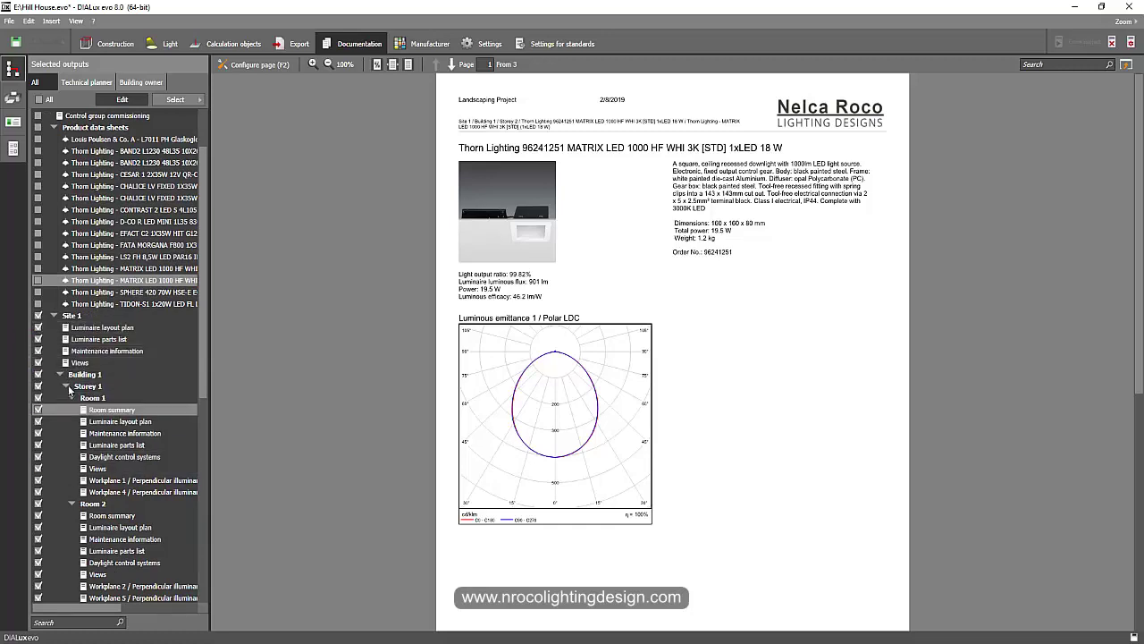
scroll(68, 391, "down", 1)
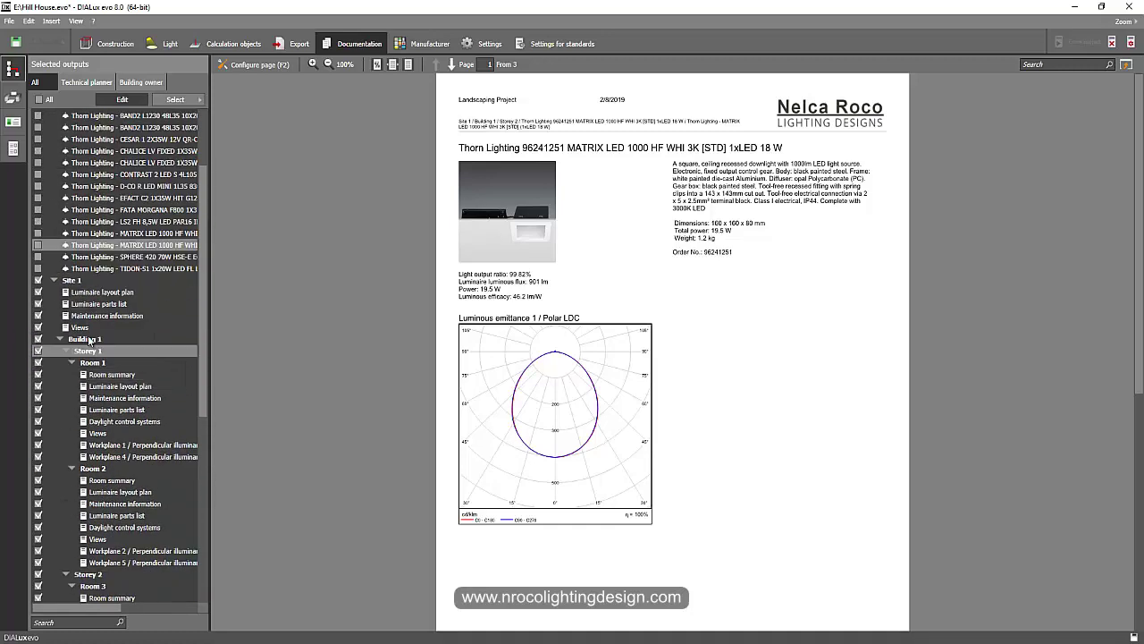
scroll(81, 366, "down", 2)
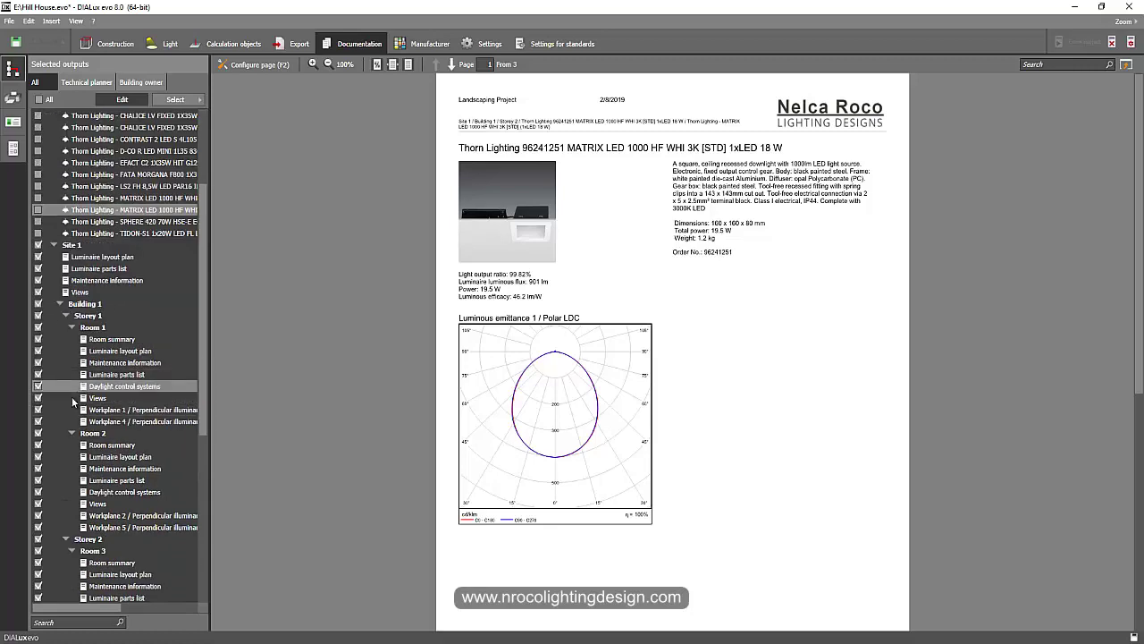
scroll(98, 268, "up", 2)
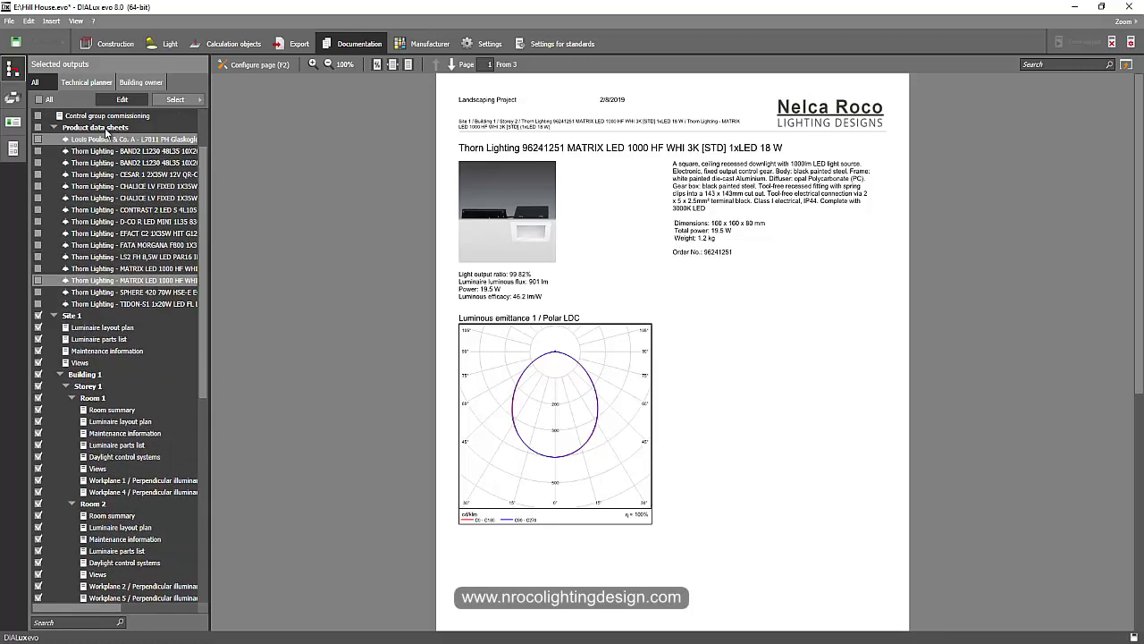
left_click(143, 102)
scroll(89, 447, "down", 4)
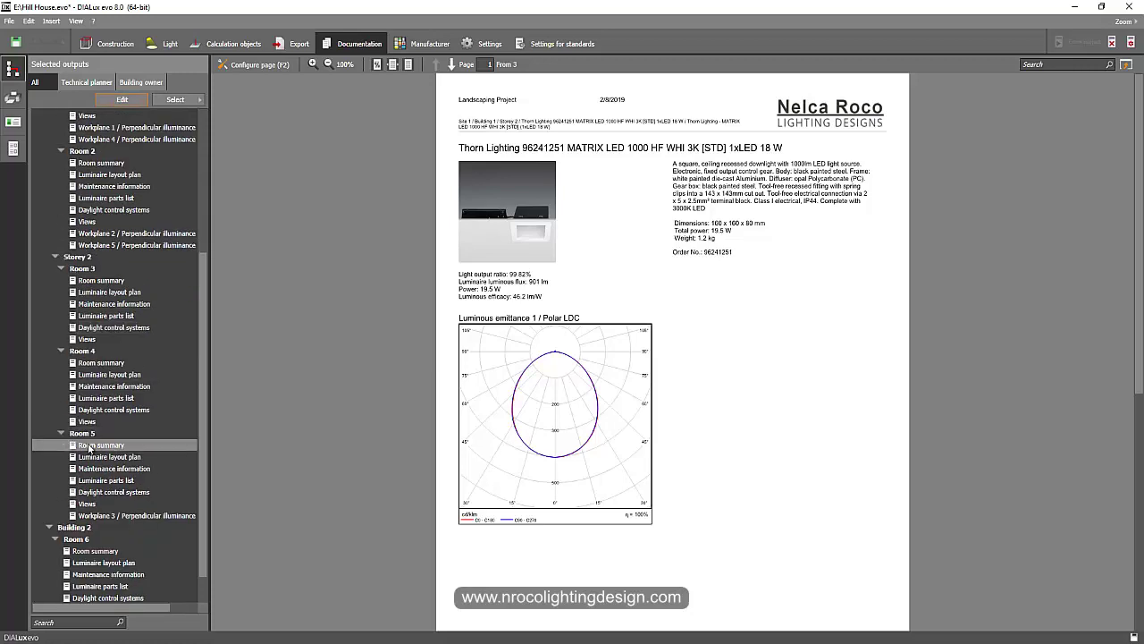
scroll(90, 447, "down", 1)
scroll(89, 403, "up", 4)
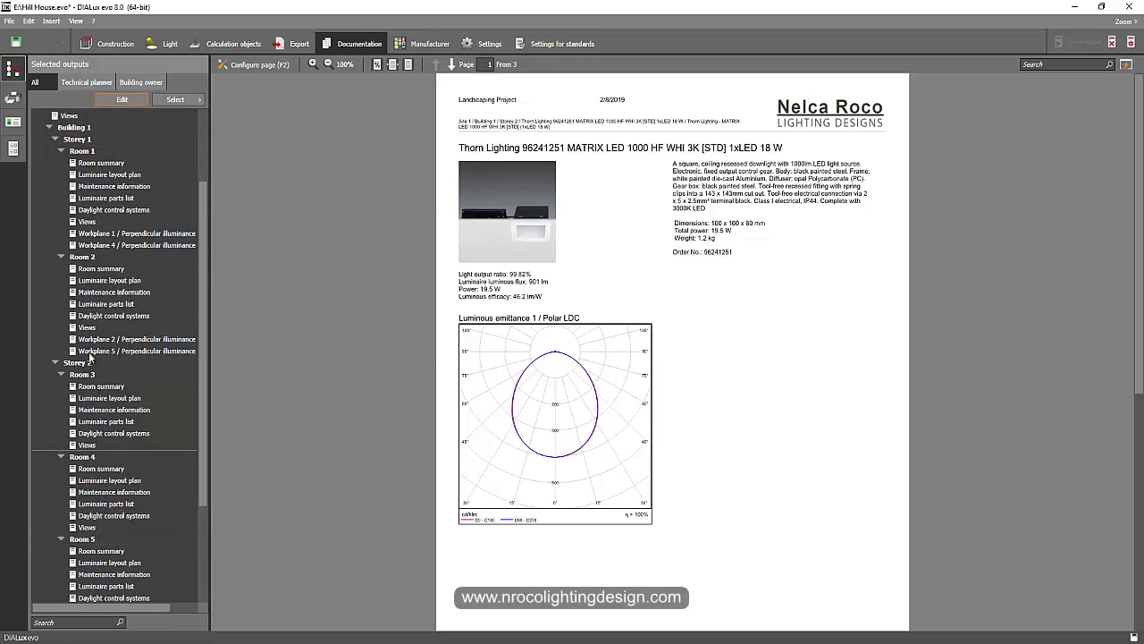
scroll(90, 358, "up", 4)
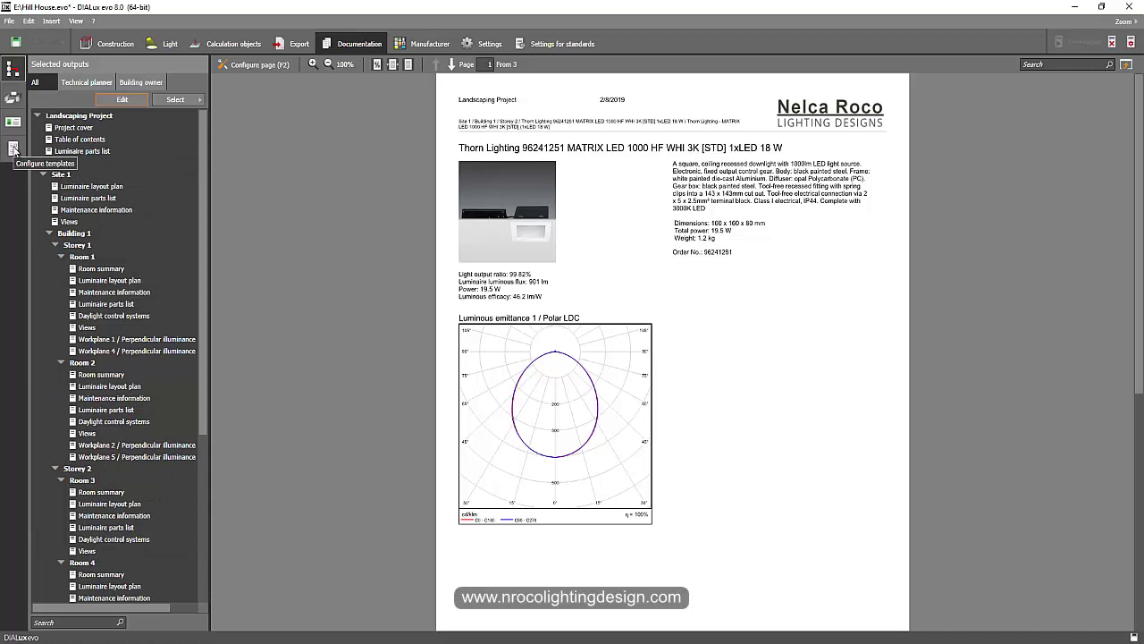
Create a new documentation template and name it "Landscaping Project".
left_click(13, 151)
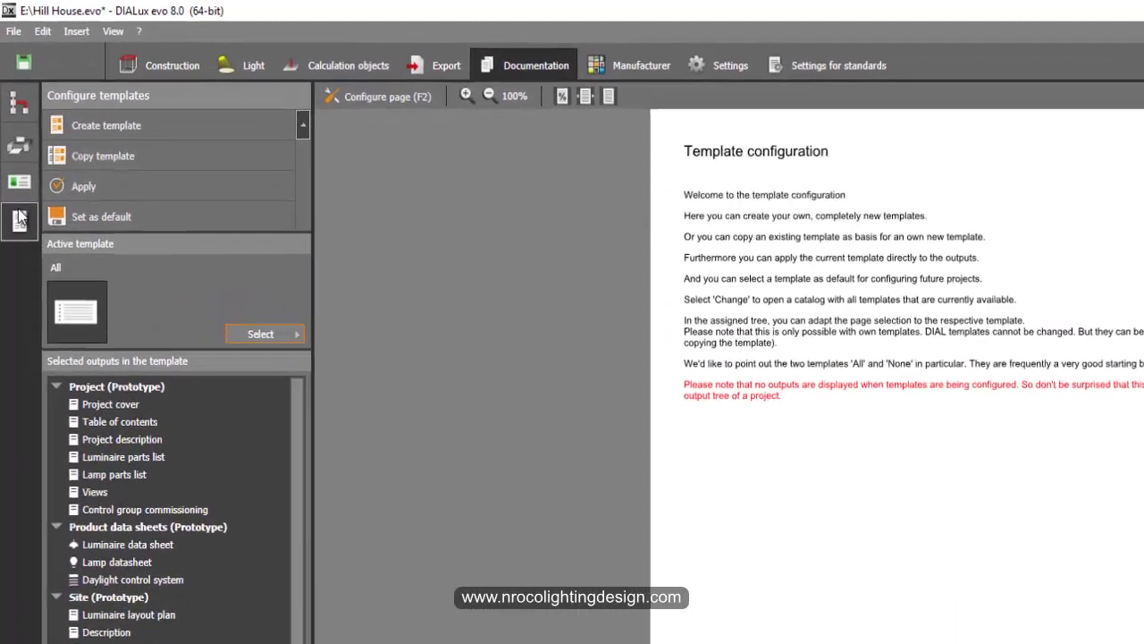
left_click(112, 134)
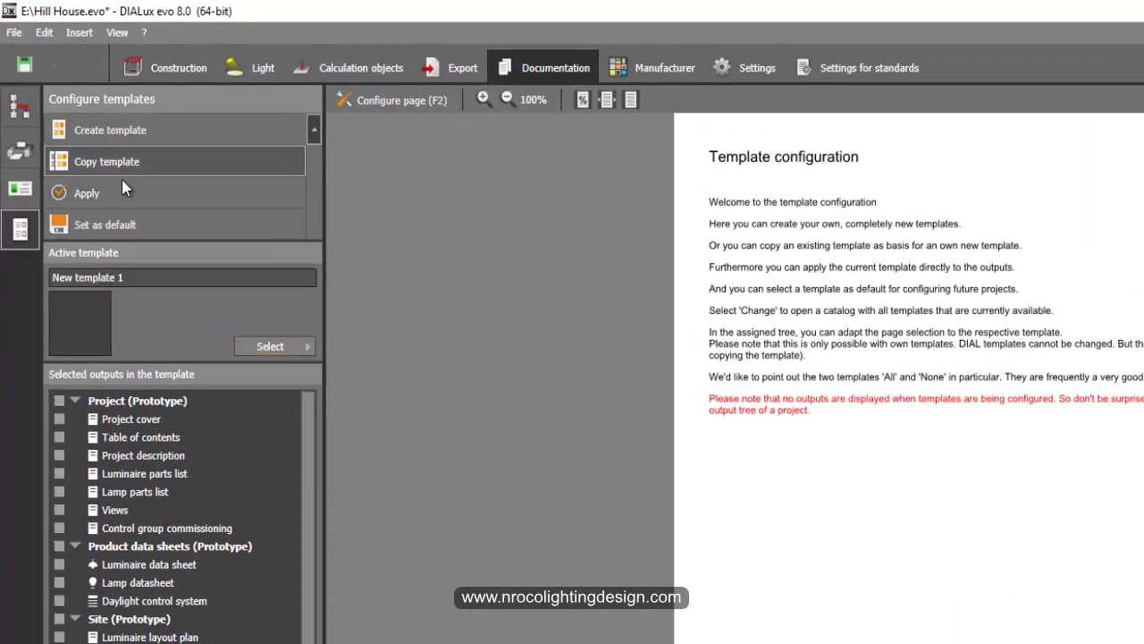
left_click(135, 284)
type("L")
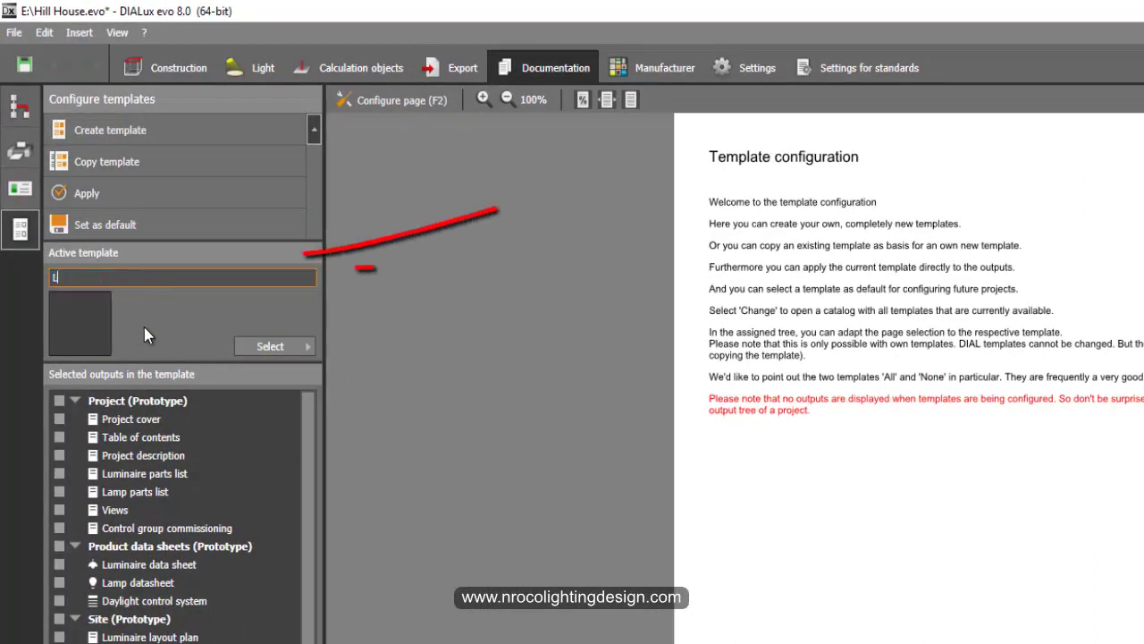
type("ands")
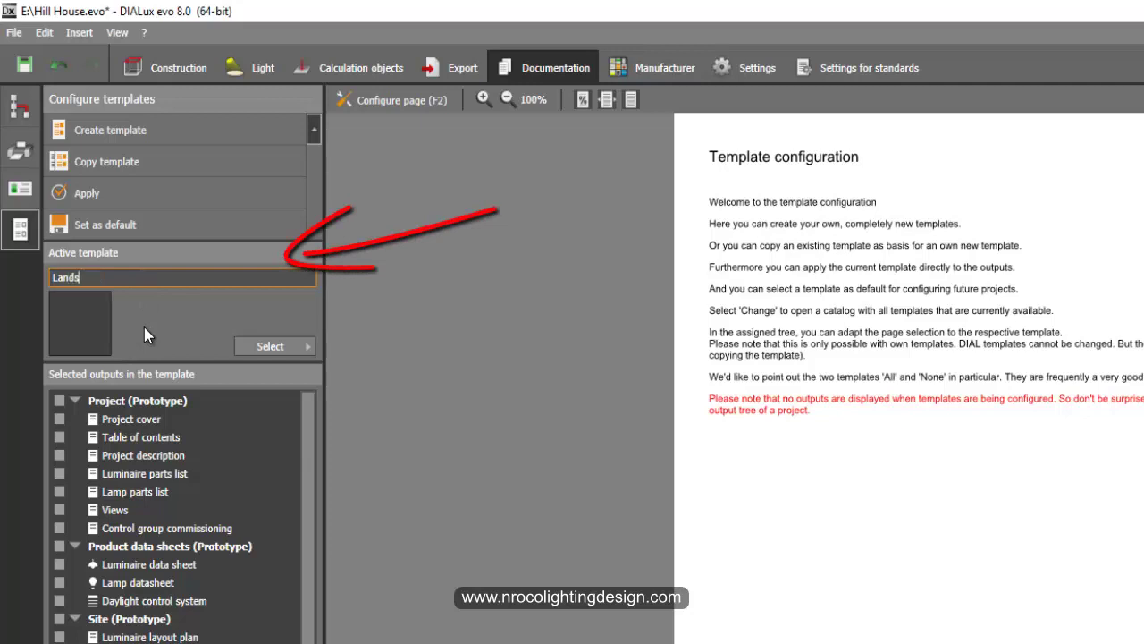
type("caping ")
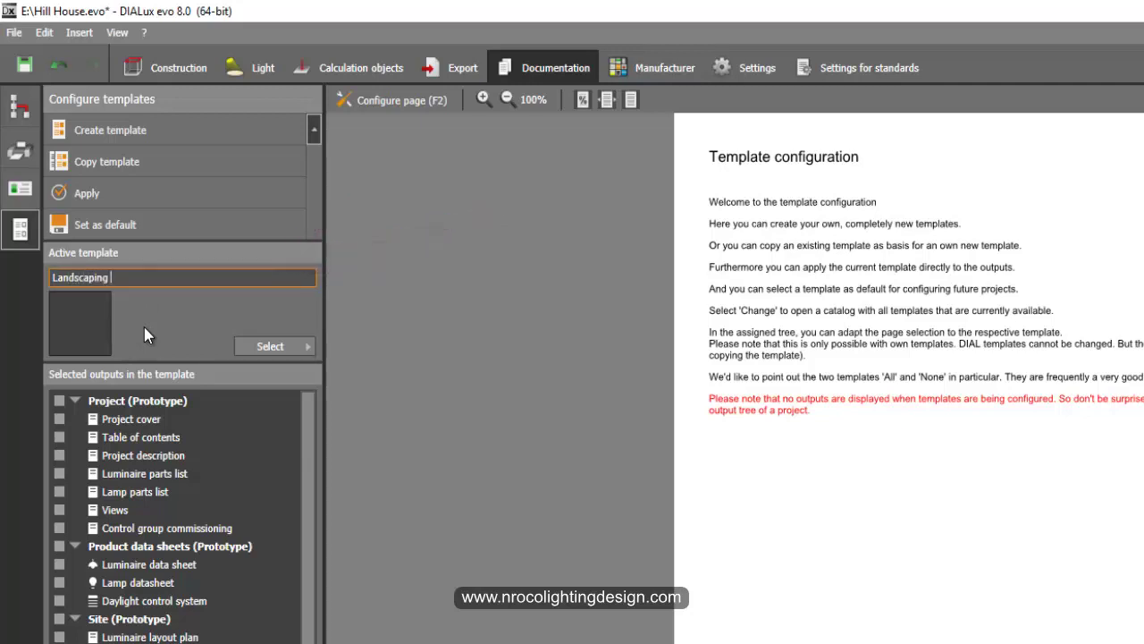
type("Project")
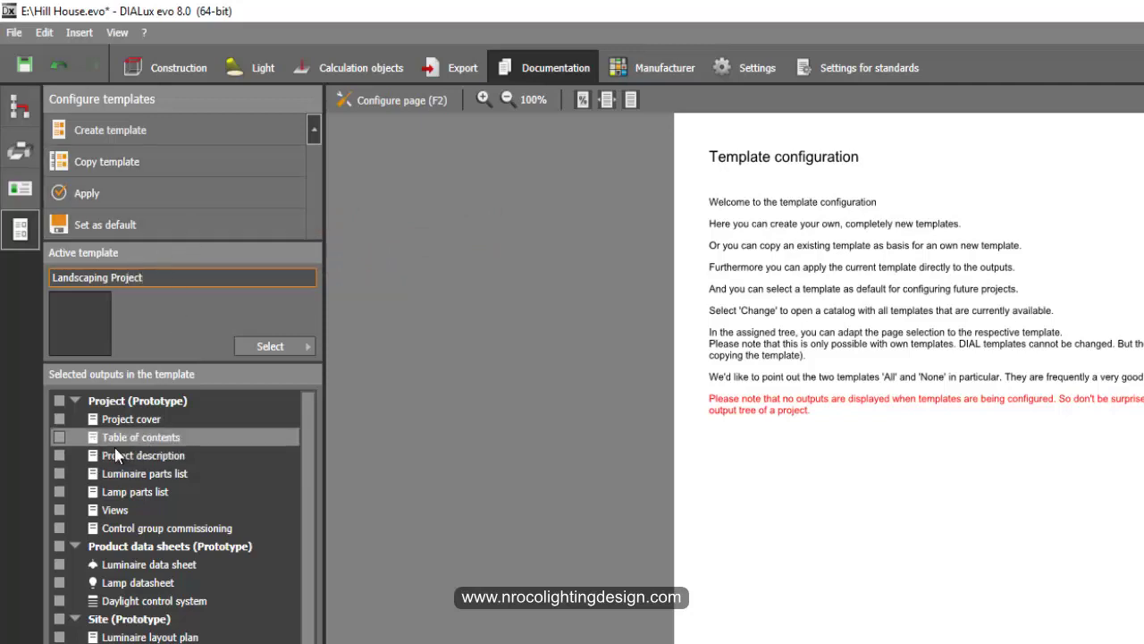
Include the project's cover, table of contents, luminaire parts list and views, plus the site's luminaire layout plan, in the template.
left_click(56, 419)
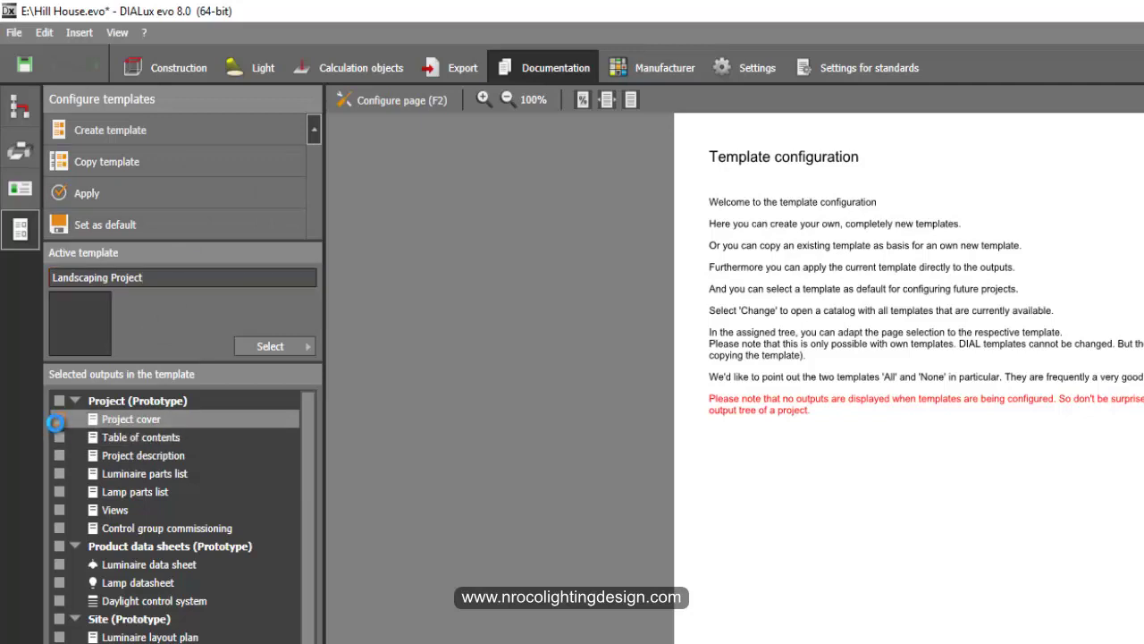
left_click(58, 437)
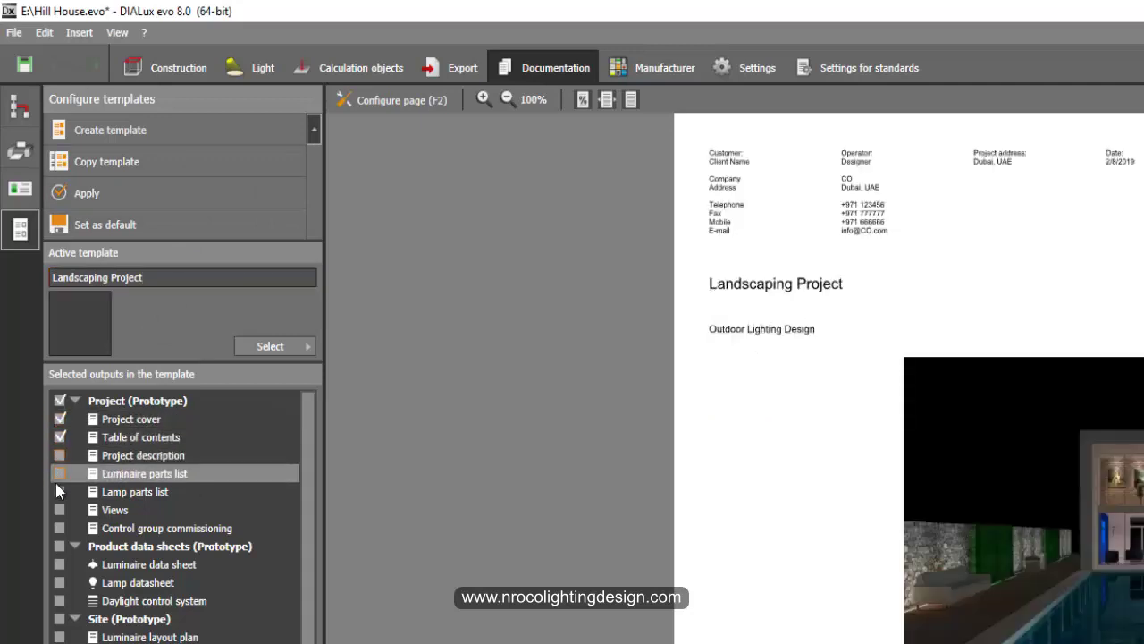
left_click(58, 474)
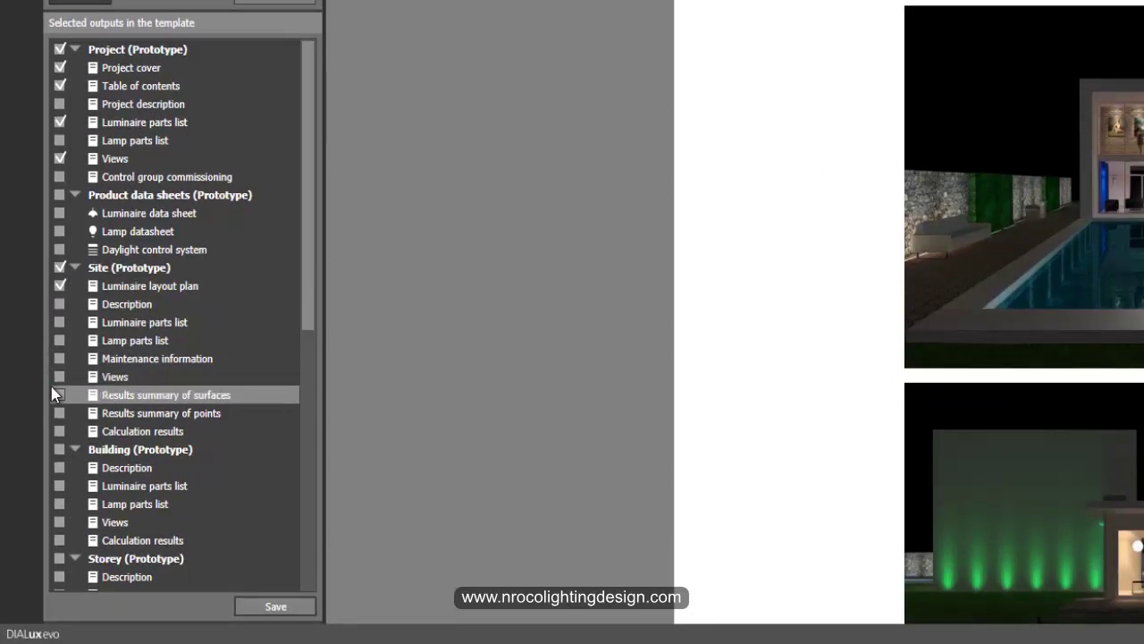
Include the site's Views output in the template and save the Landscaping Project template.
scroll(55, 451, "down", 3)
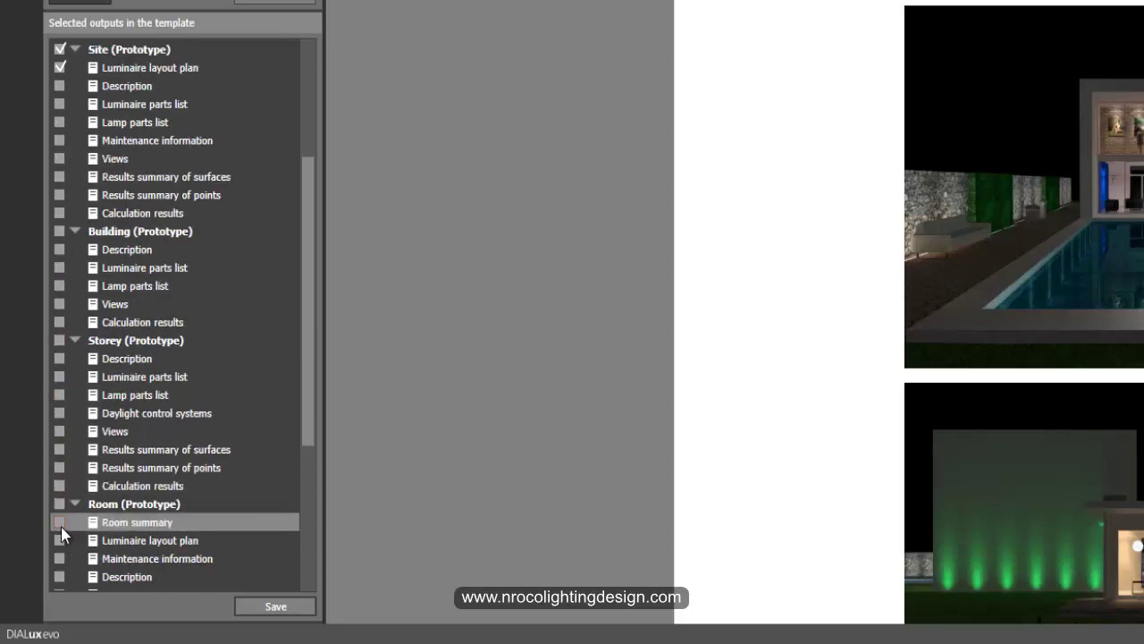
scroll(61, 527, "down", 4)
scroll(59, 539, "up", 3)
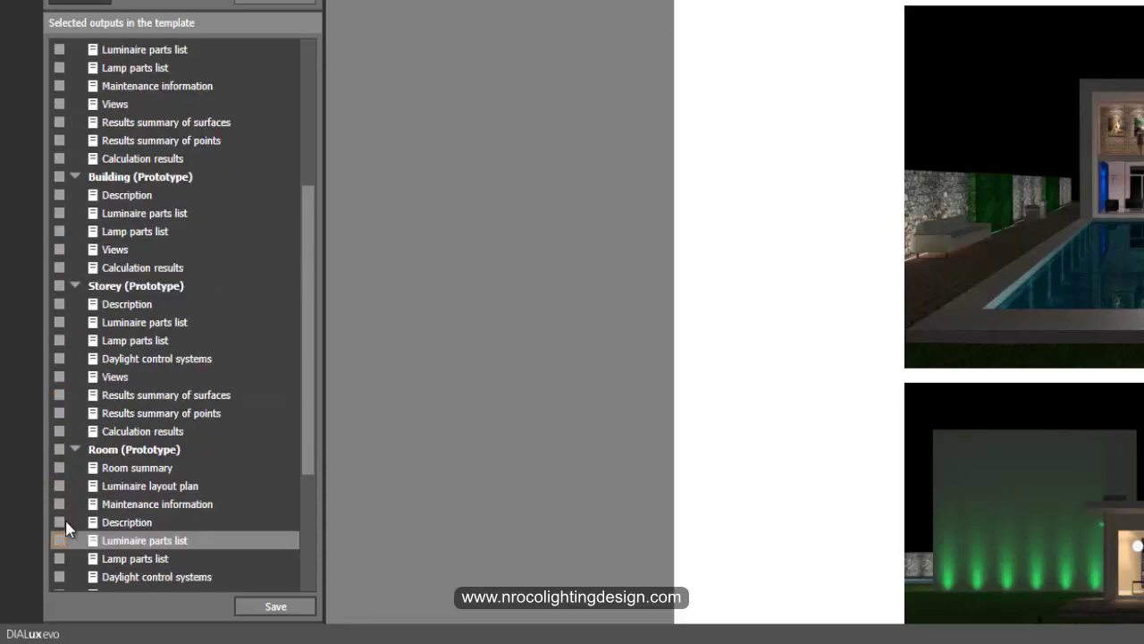
scroll(63, 295, "up", 2)
scroll(61, 298, "up", 2)
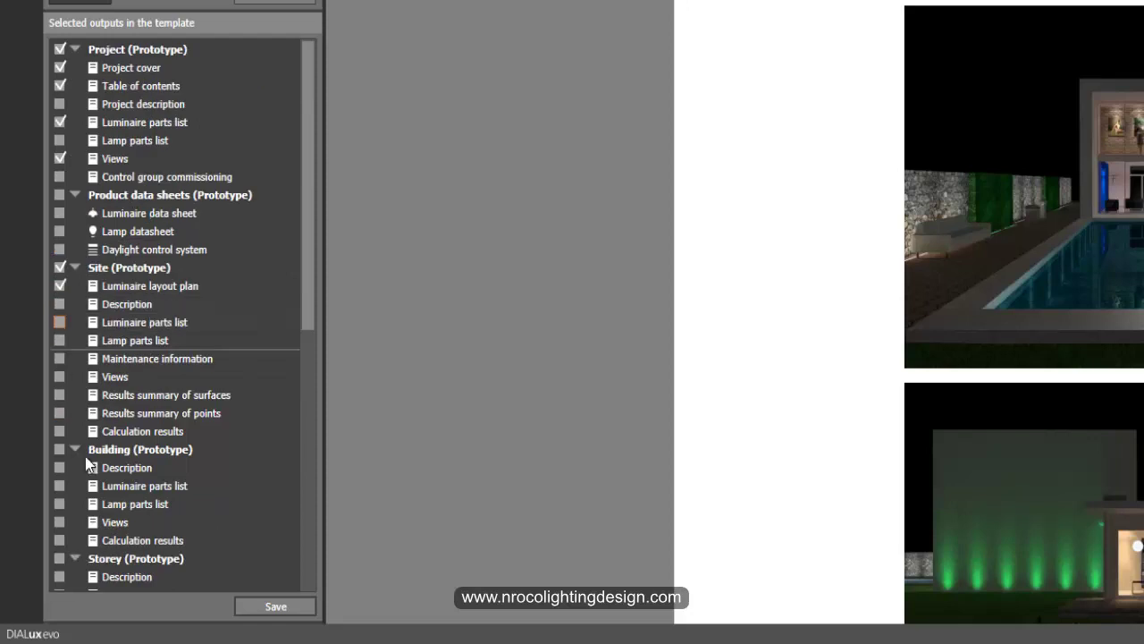
left_click(60, 377)
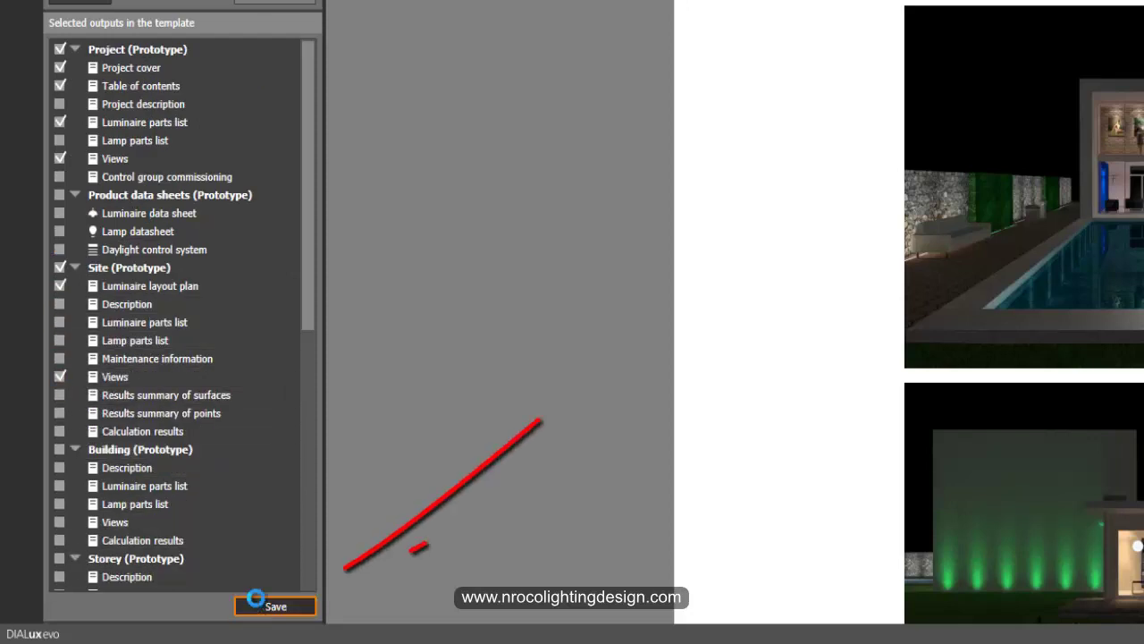
left_click(275, 606)
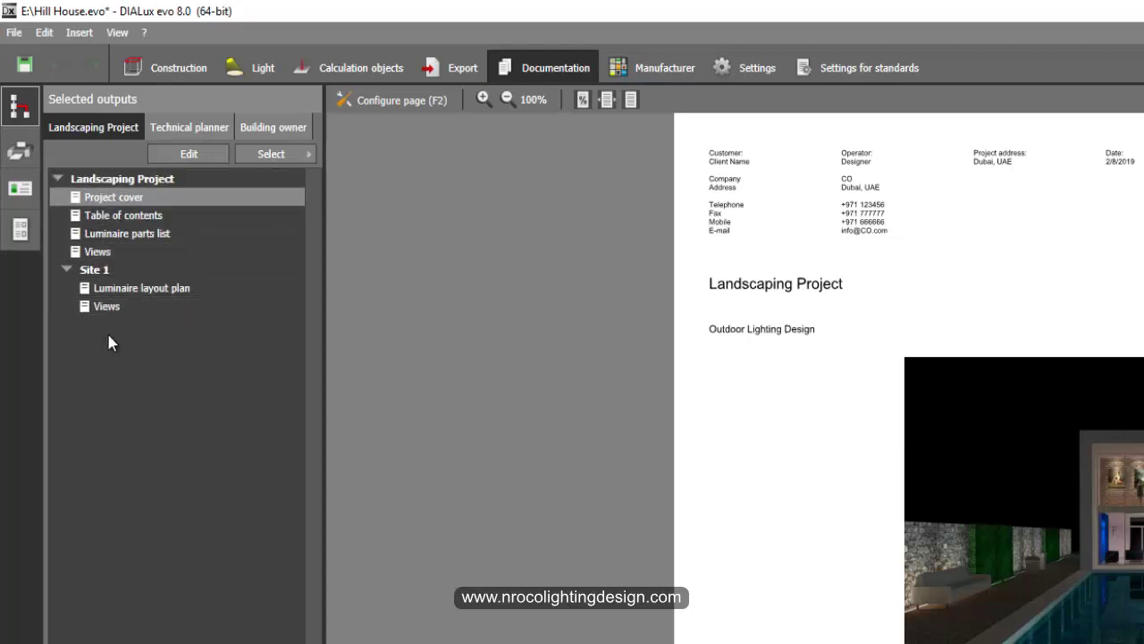
Open the Luminaire layout plan of Site 1 and review its plan and luminaire position tables.
left_click(116, 288)
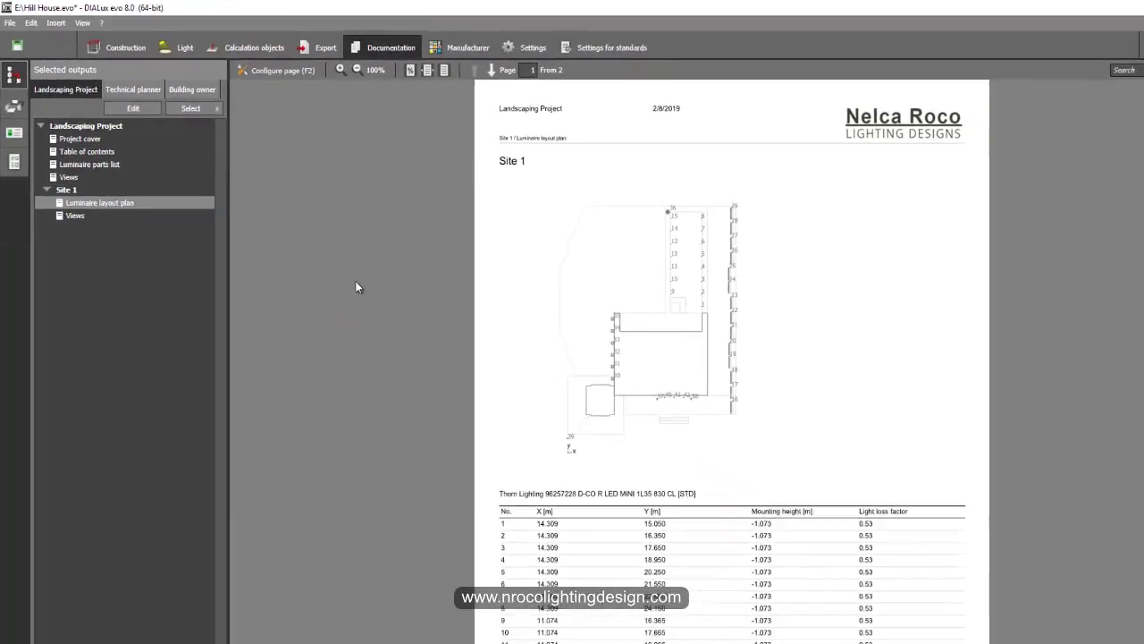
scroll(570, 341, "down", 10)
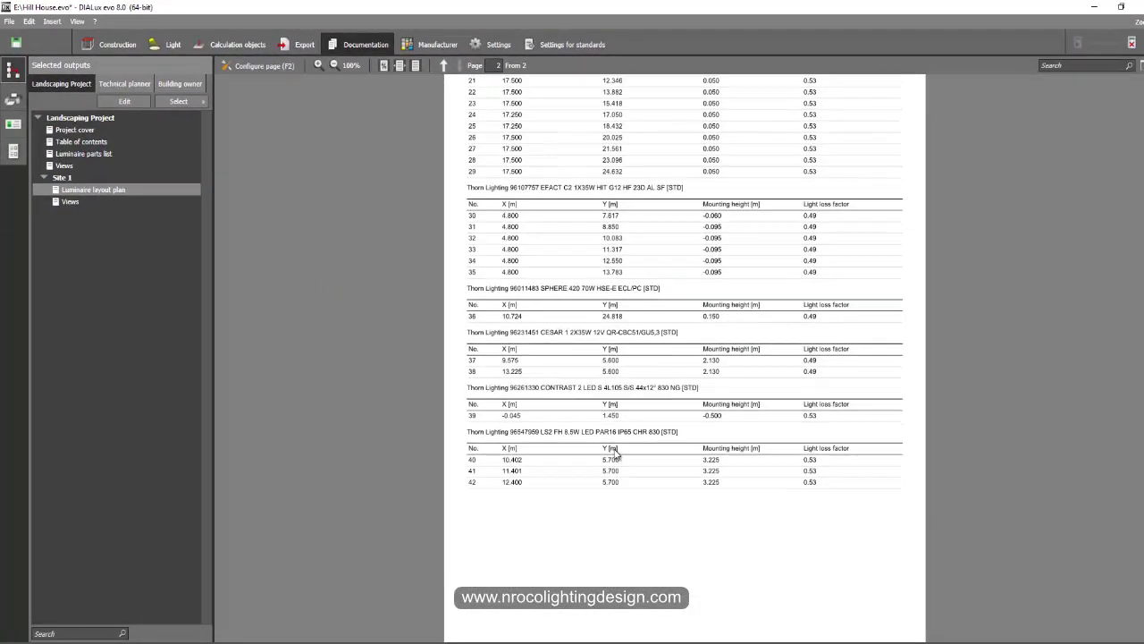
scroll(644, 371, "up", 8)
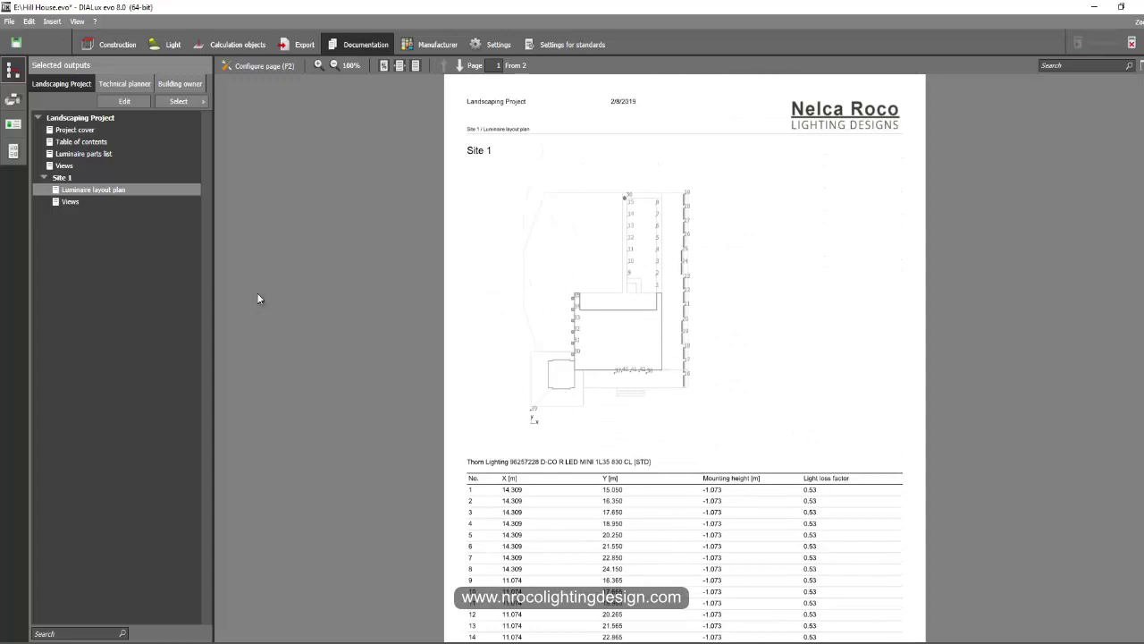
scroll(581, 375, "down", 8)
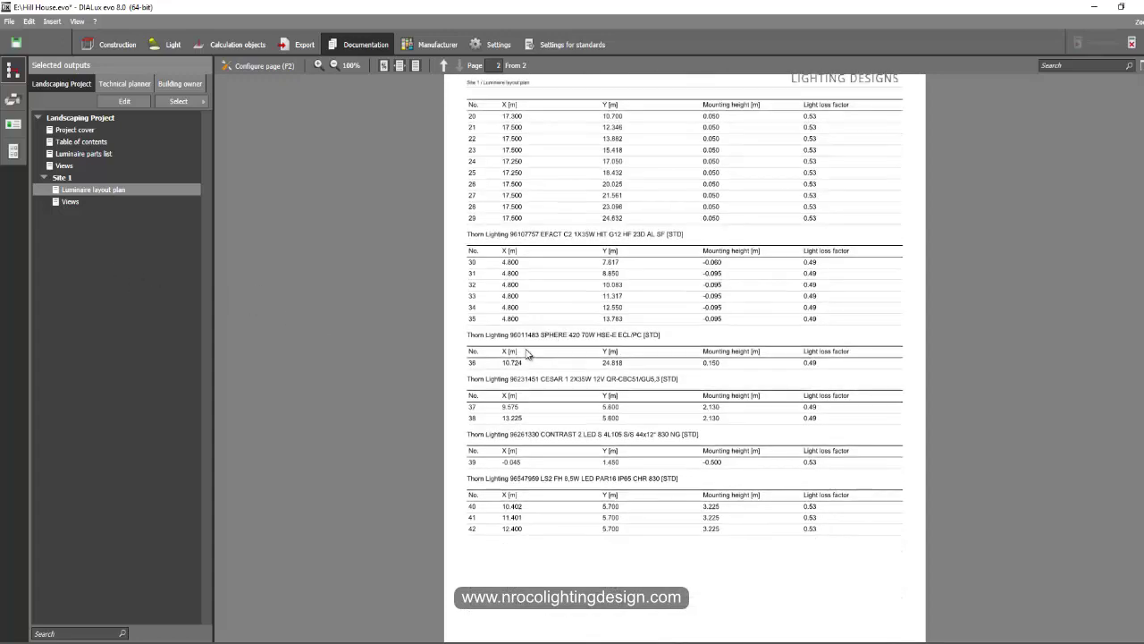
scroll(572, 340, "up", 5)
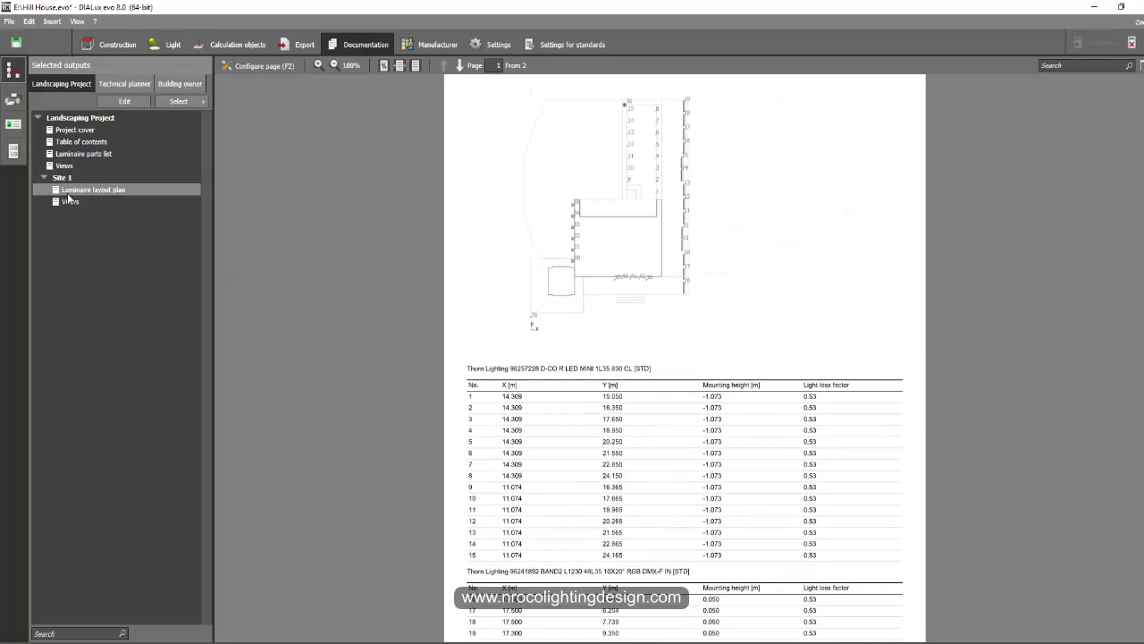
Configure the Site 1 Views page and add the Far Iso Rear image to the graphics to be displayed.
left_click(66, 201)
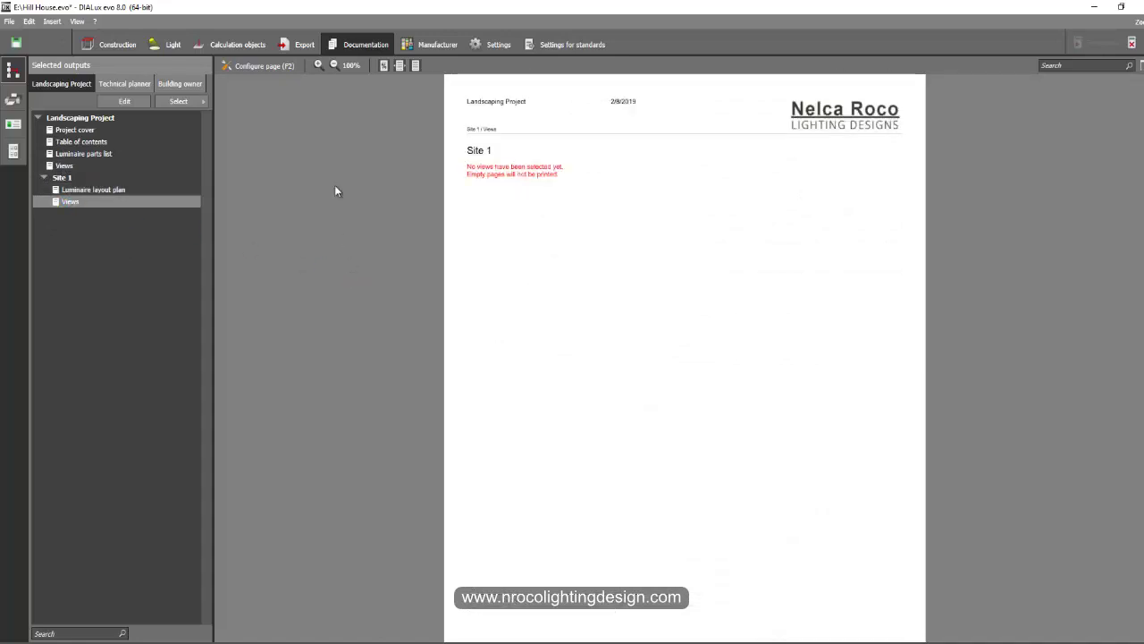
left_click(263, 66)
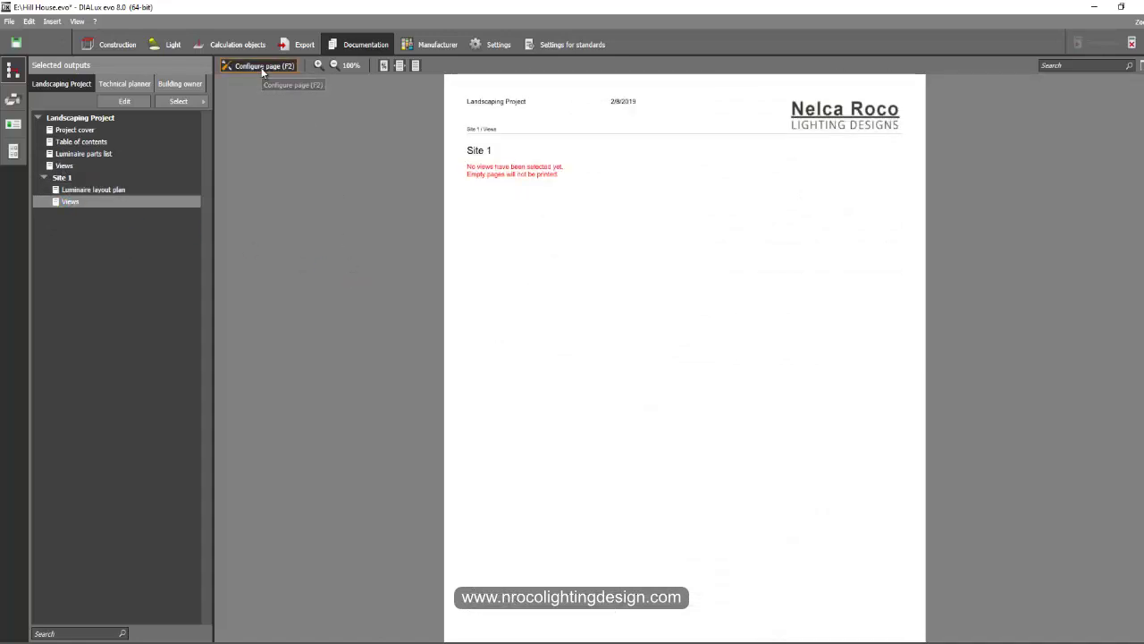
mouse_move(399, 135)
left_mouse_down()
mouse_move(402, 230)
mouse_move(406, 137)
left_mouse_up()
scroll(405, 134, "up", 3)
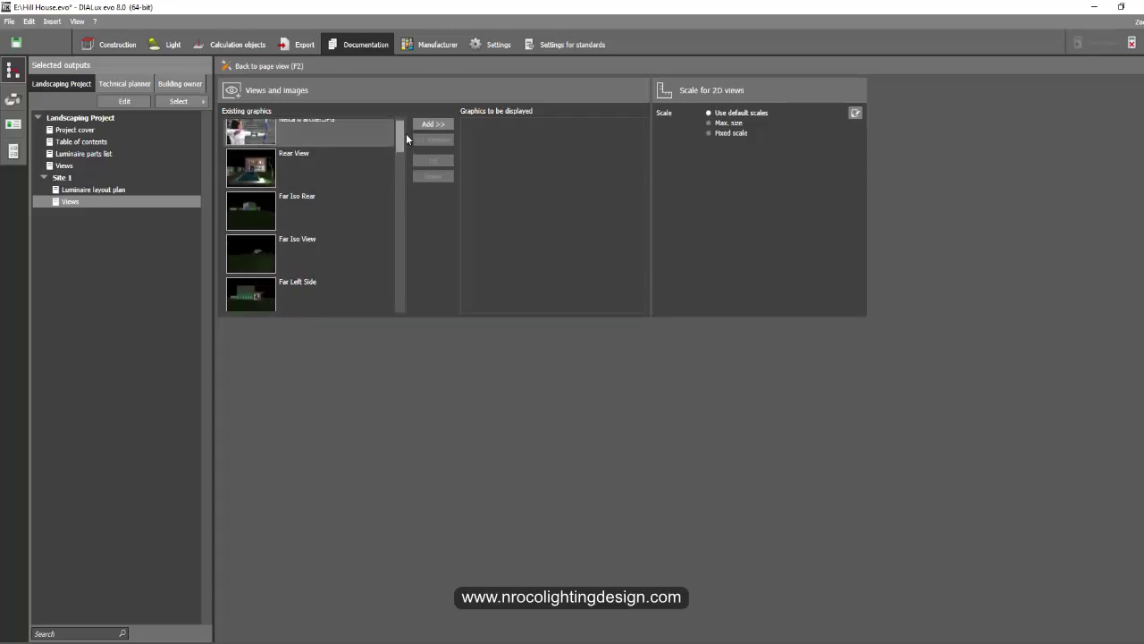
left_click(353, 201)
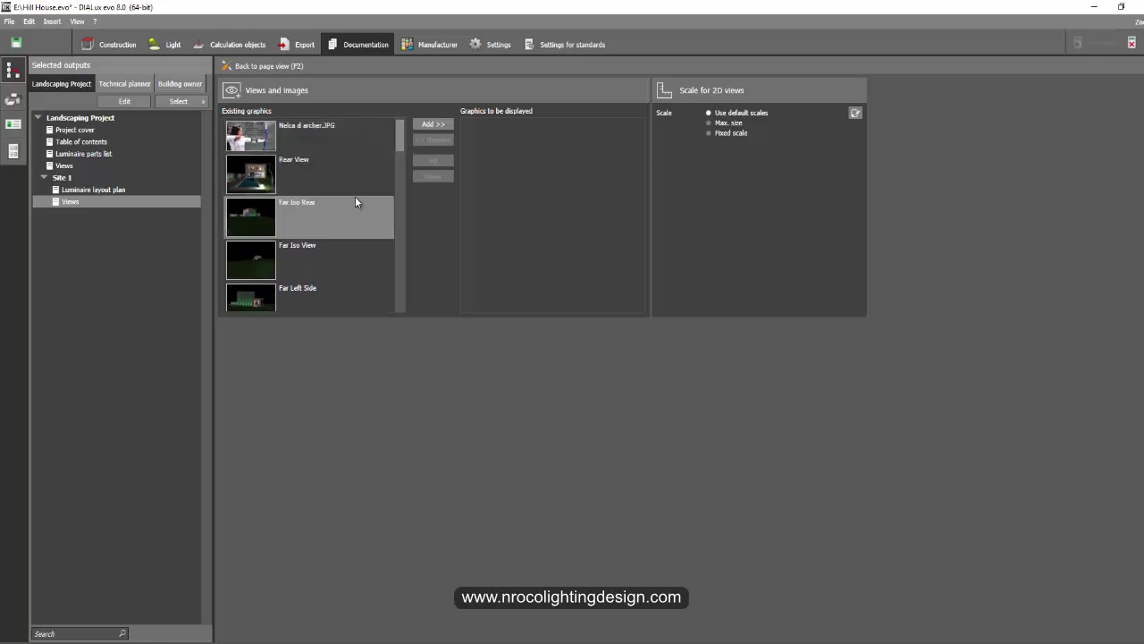
left_click(433, 124)
Add the night images Front View, Entrance View and the Site 1 pool image to the graphics to be displayed.
scroll(317, 241, "down", 1)
scroll(299, 275, "down", 1)
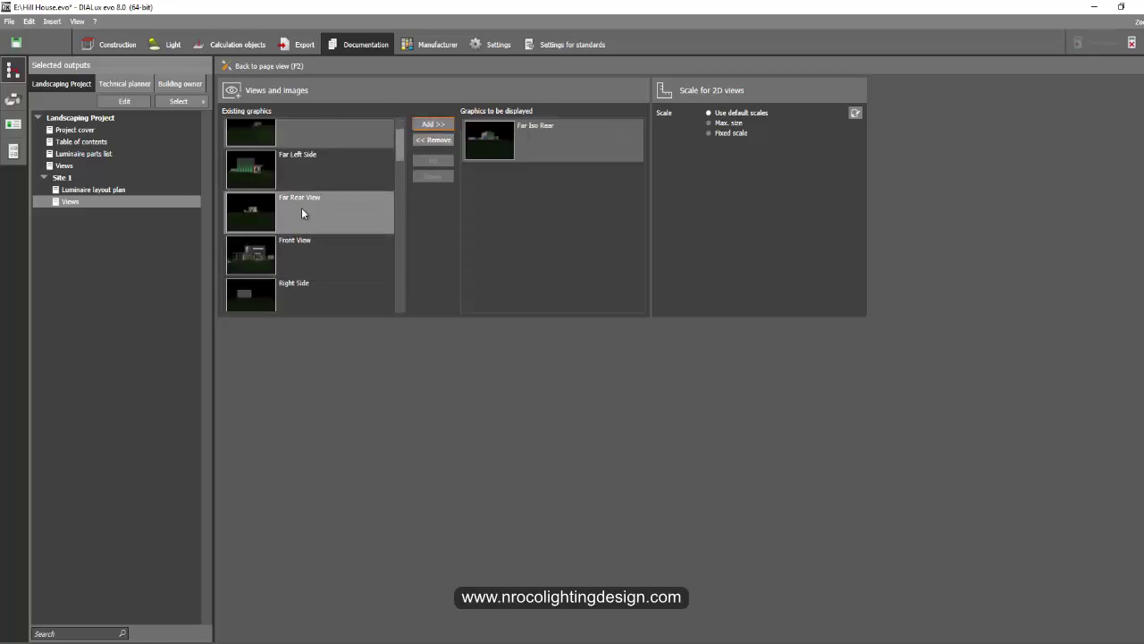
double_click(290, 254)
scroll(300, 232, "down", 2)
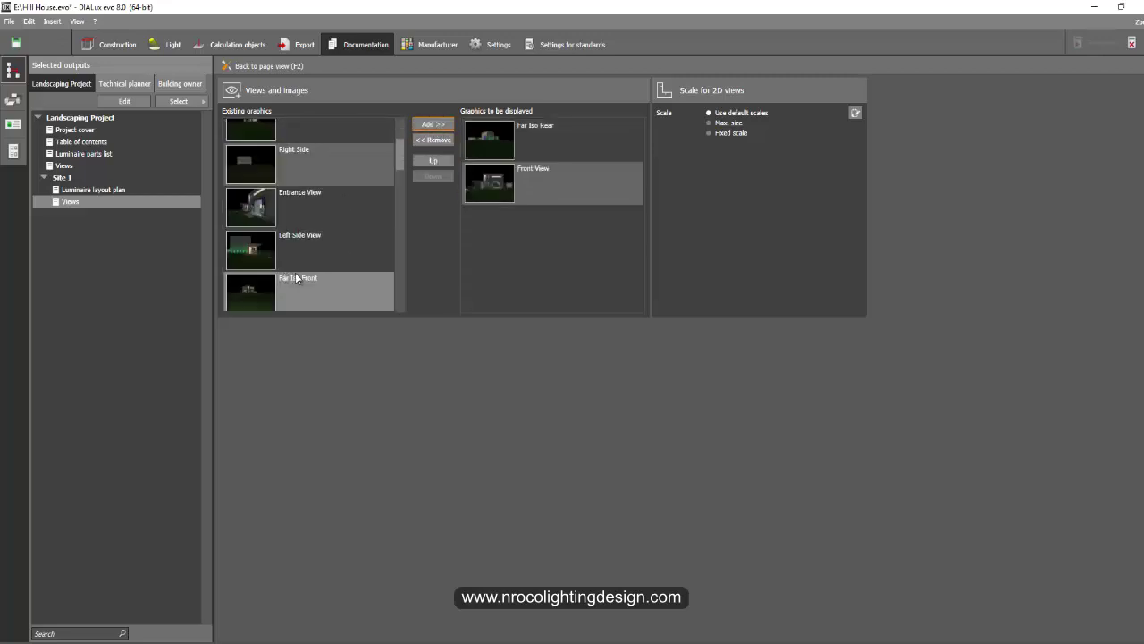
double_click(310, 208)
scroll(325, 257, "down", 3)
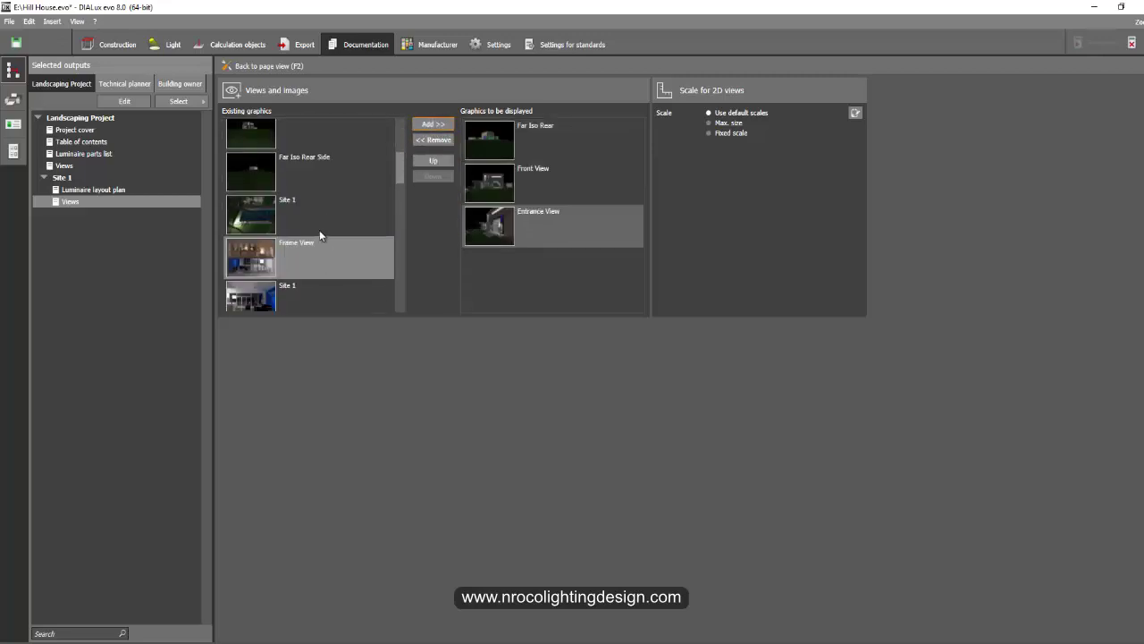
left_click(371, 201)
left_click(434, 124)
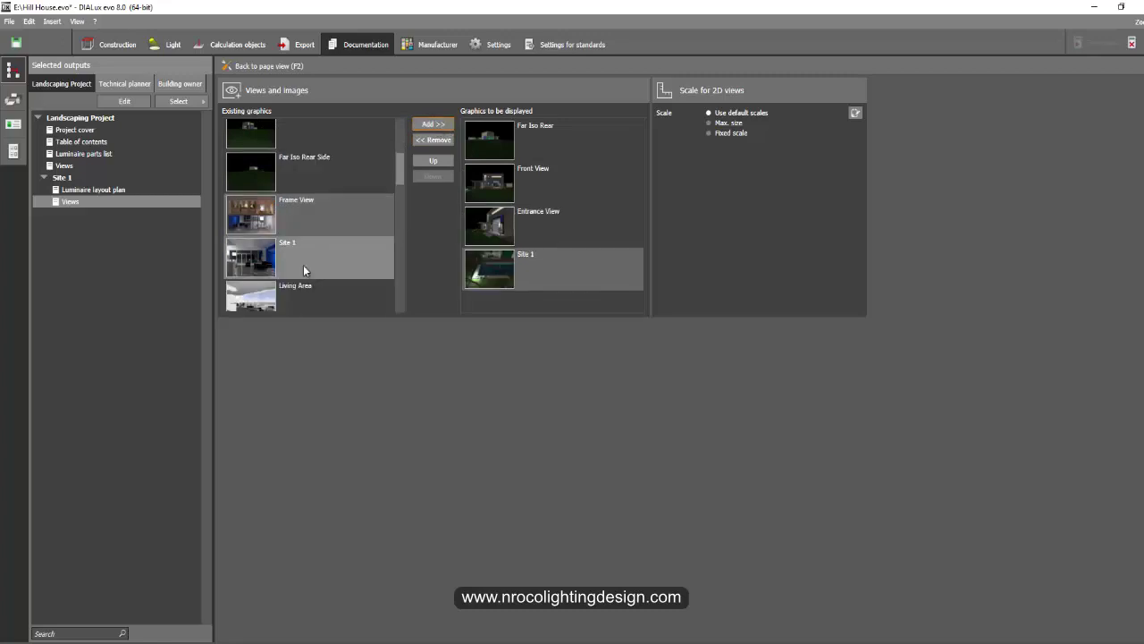
Add the Front Elevation and Side Elevation drawings to the graphics to be displayed.
scroll(305, 266, "down", 3)
left_click(310, 215)
left_click(433, 125)
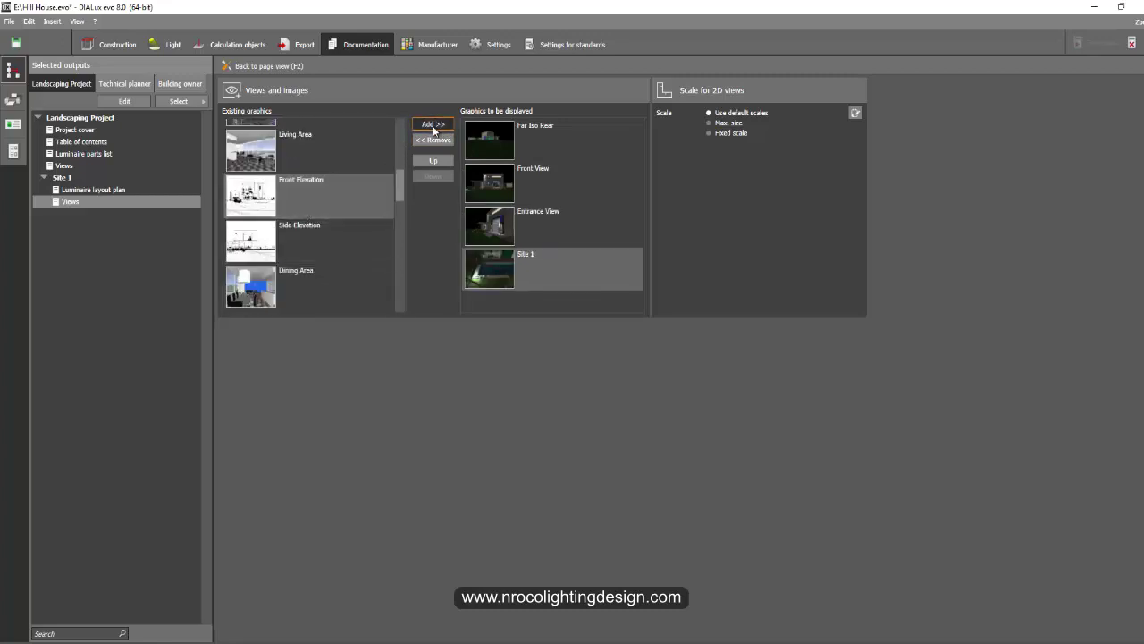
left_click(434, 125)
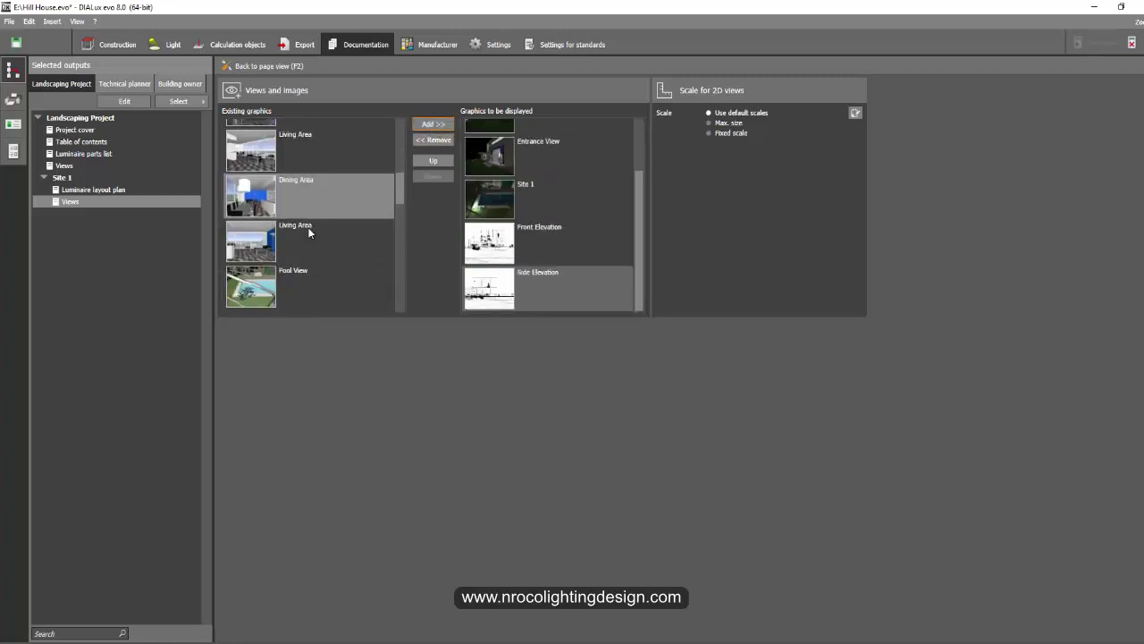
Add the daylight Rear View and Front View images to the graphics to be displayed.
left_click(308, 255)
scroll(304, 268, "down", 1)
scroll(302, 275, "down", 3)
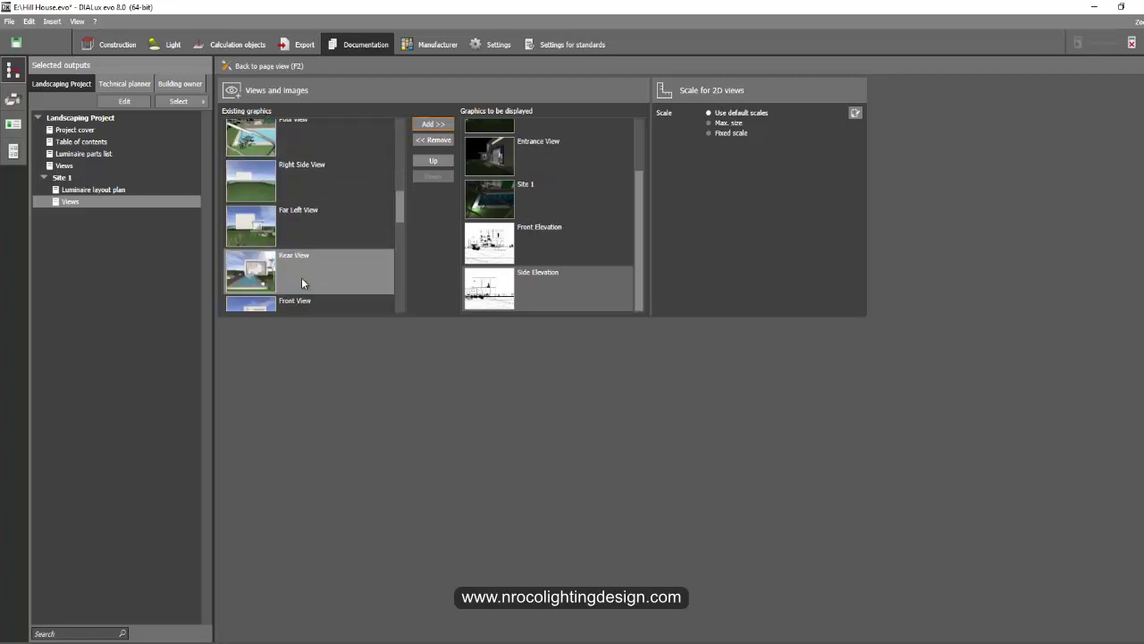
left_click(320, 250)
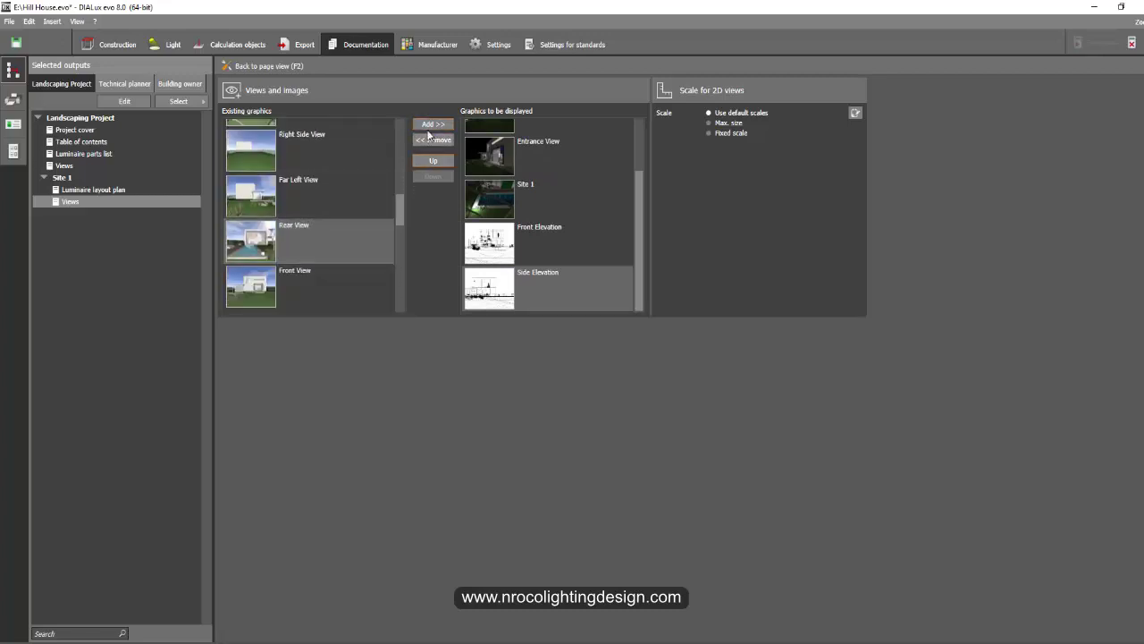
left_click(434, 124)
left_click(320, 299)
left_click(325, 249)
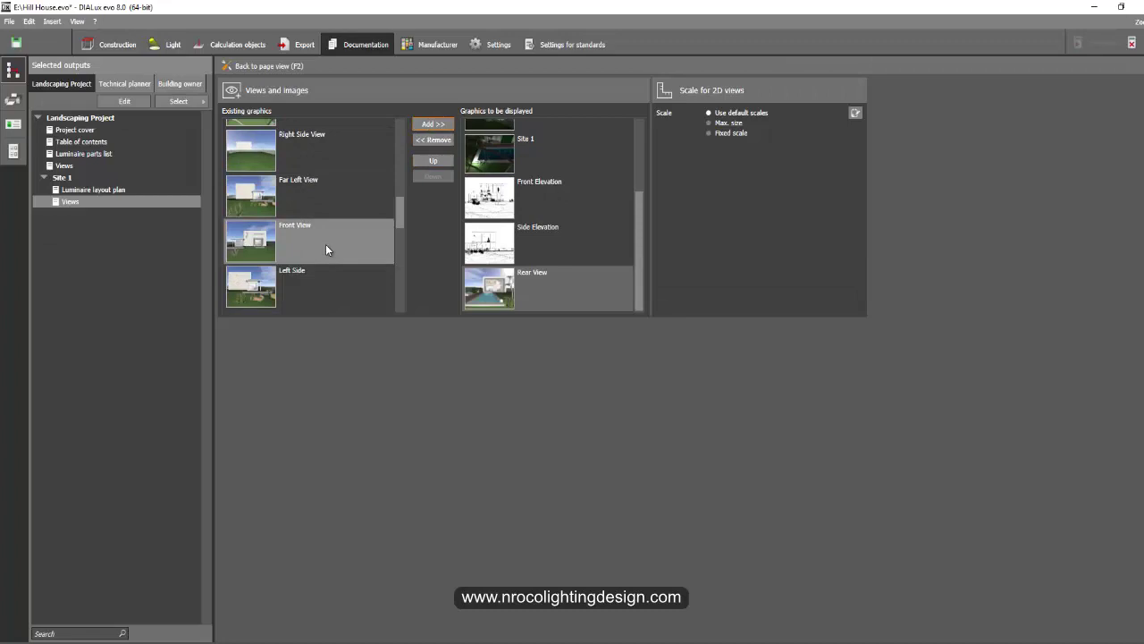
left_click(425, 126)
scroll(314, 244, "down", 1)
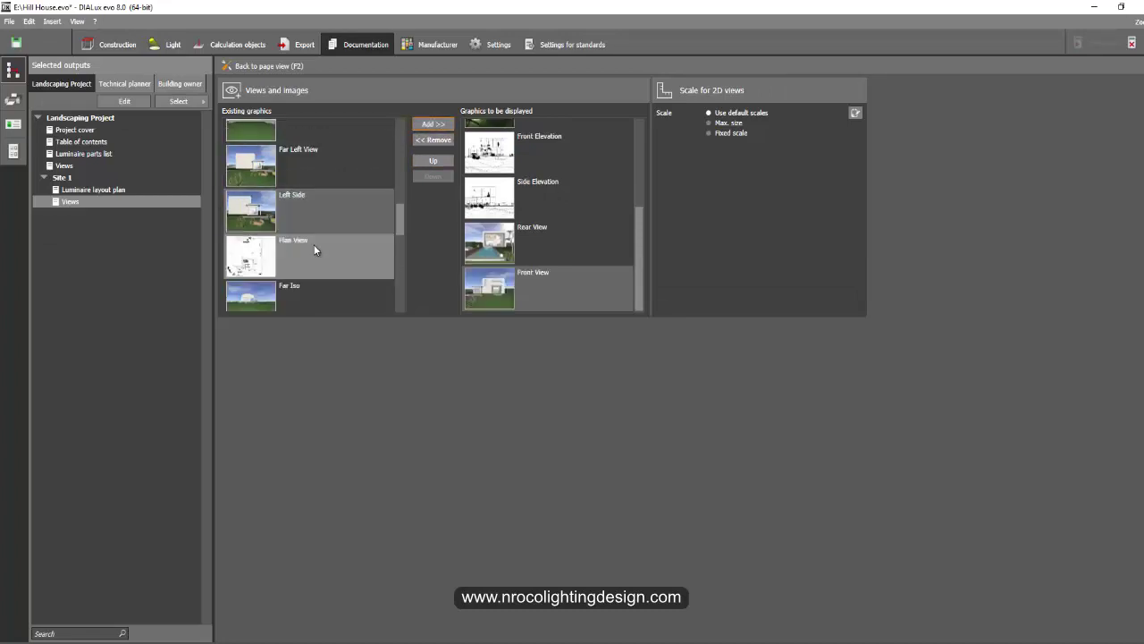
Return to the page view and review the Site 1 Views pages down to the Front Elevation drawing.
left_click(254, 67)
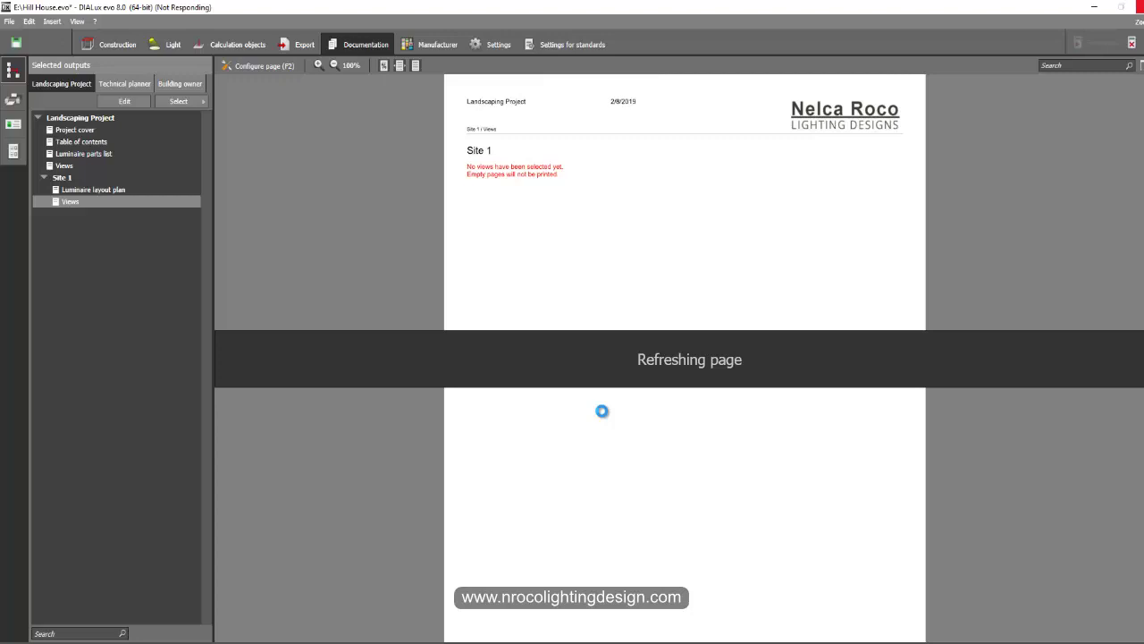
scroll(702, 409, "down", 10)
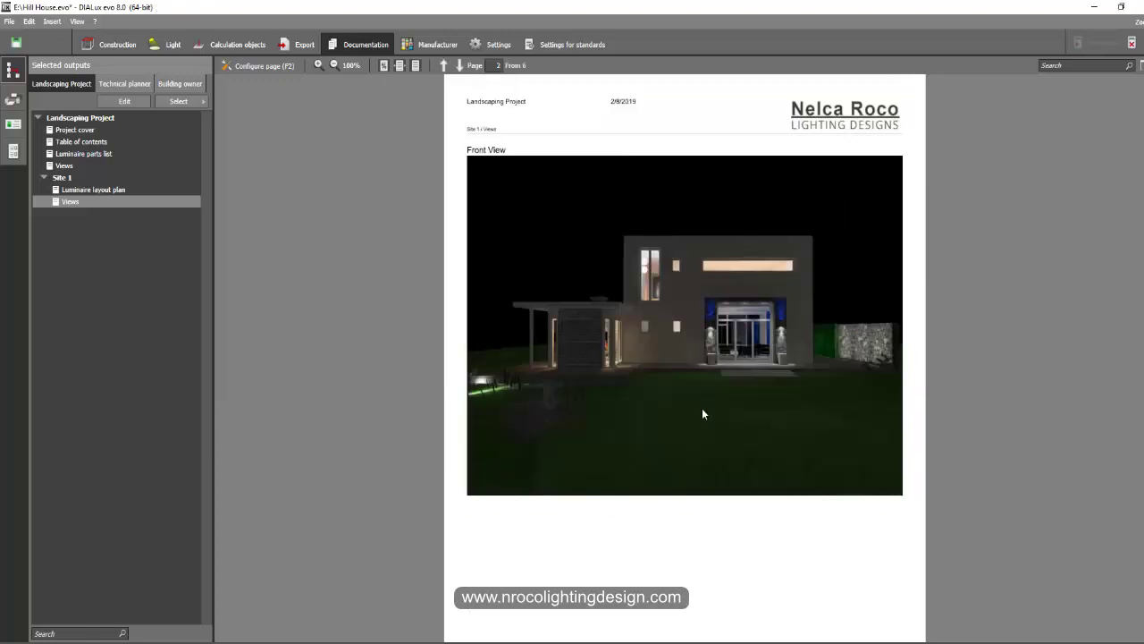
scroll(699, 416, "down", 1)
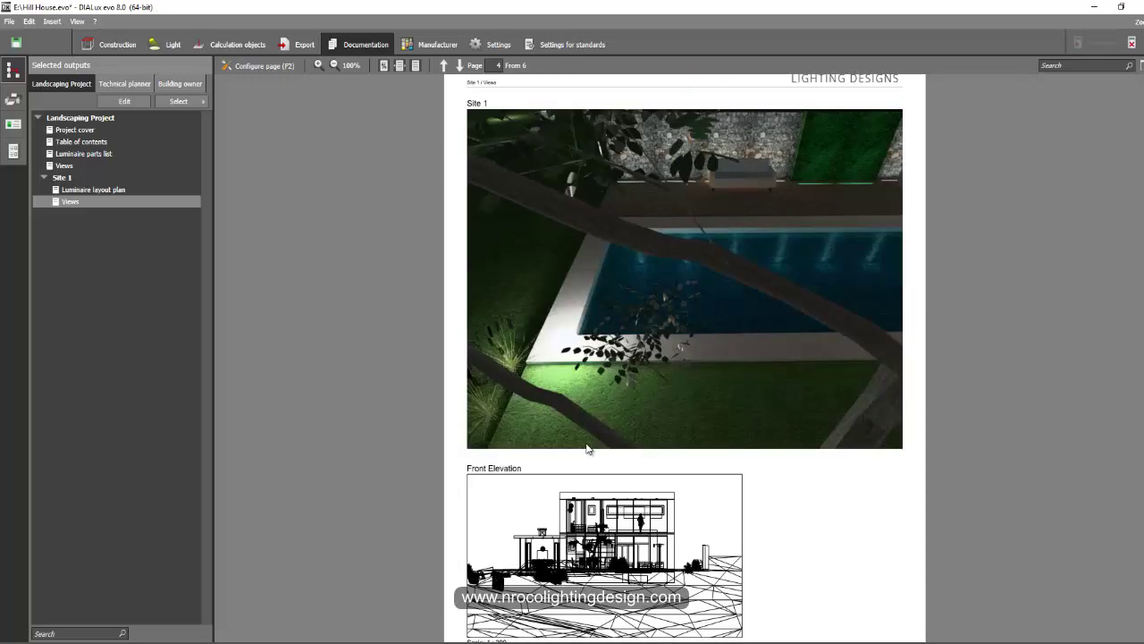
scroll(635, 459, "down", 2)
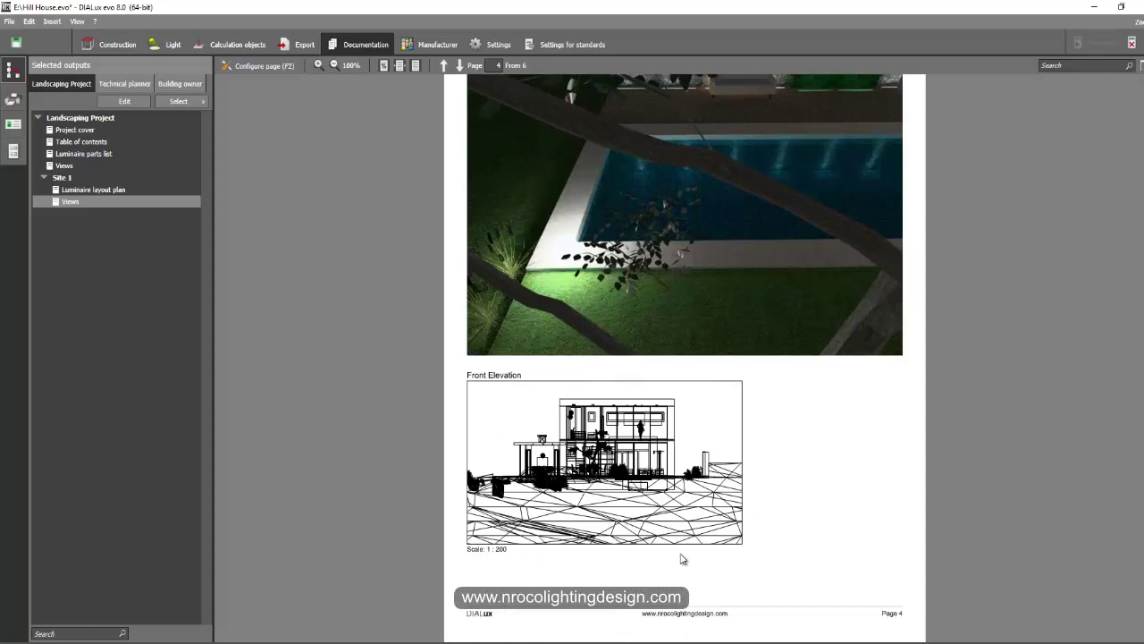
Reopen the page configuration and remove Front Elevation and Side Elevation from the graphics to be displayed.
left_click(259, 67)
left_click(500, 151)
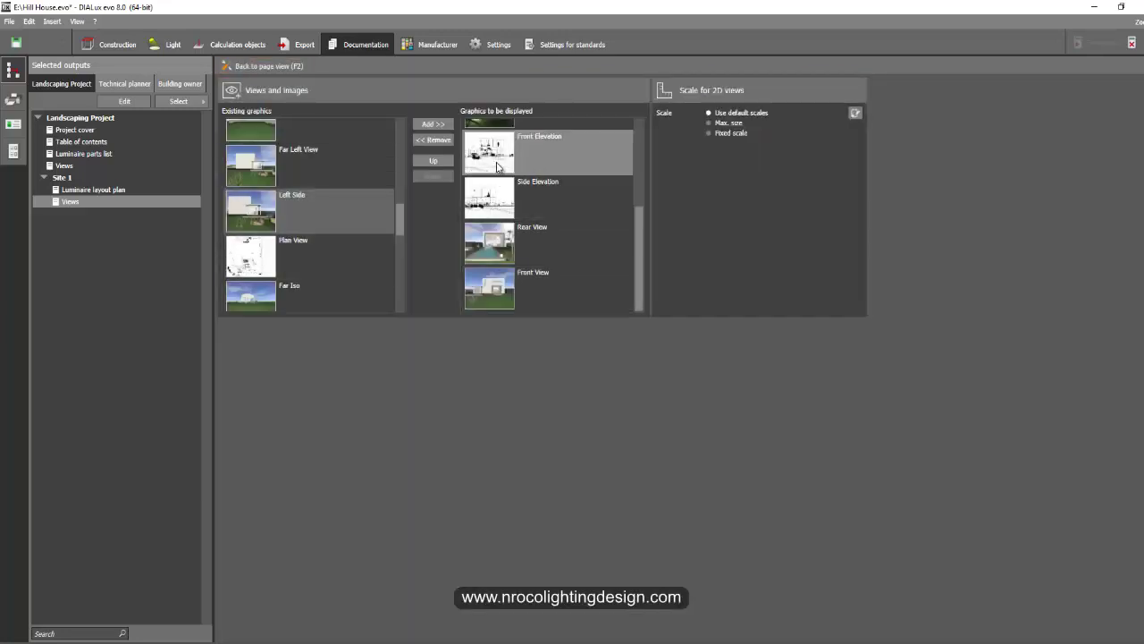
left_click(437, 141)
left_click(436, 141)
left_click(617, 198)
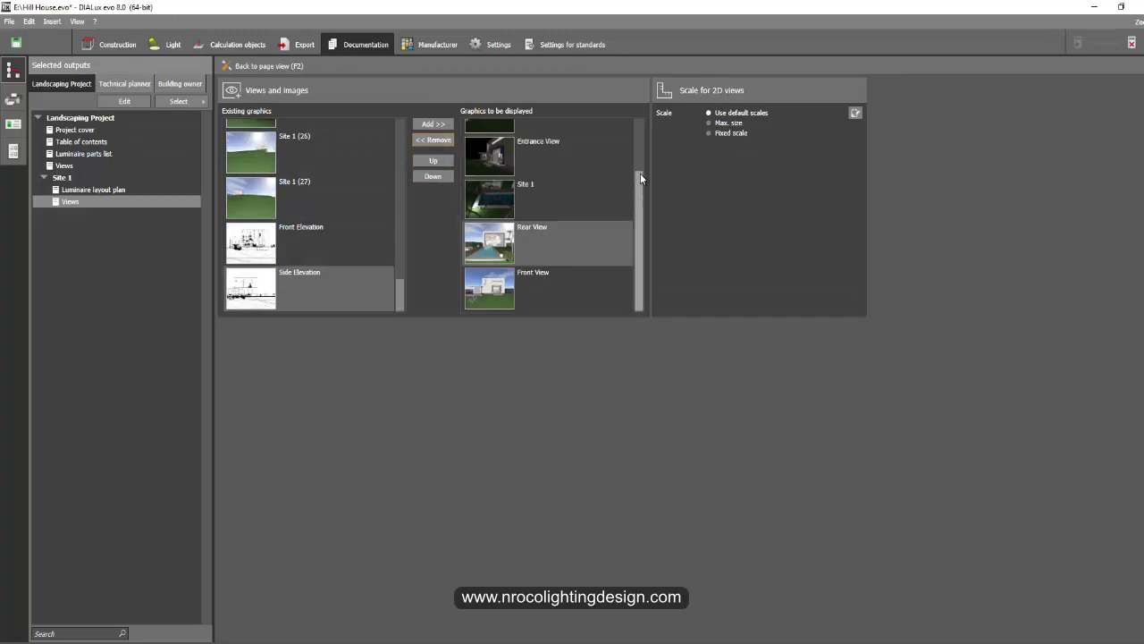
scroll(640, 173, "up", 2)
Return to the page view and check the refreshed Site 1 Views pages through to the daylight images.
left_click(268, 66)
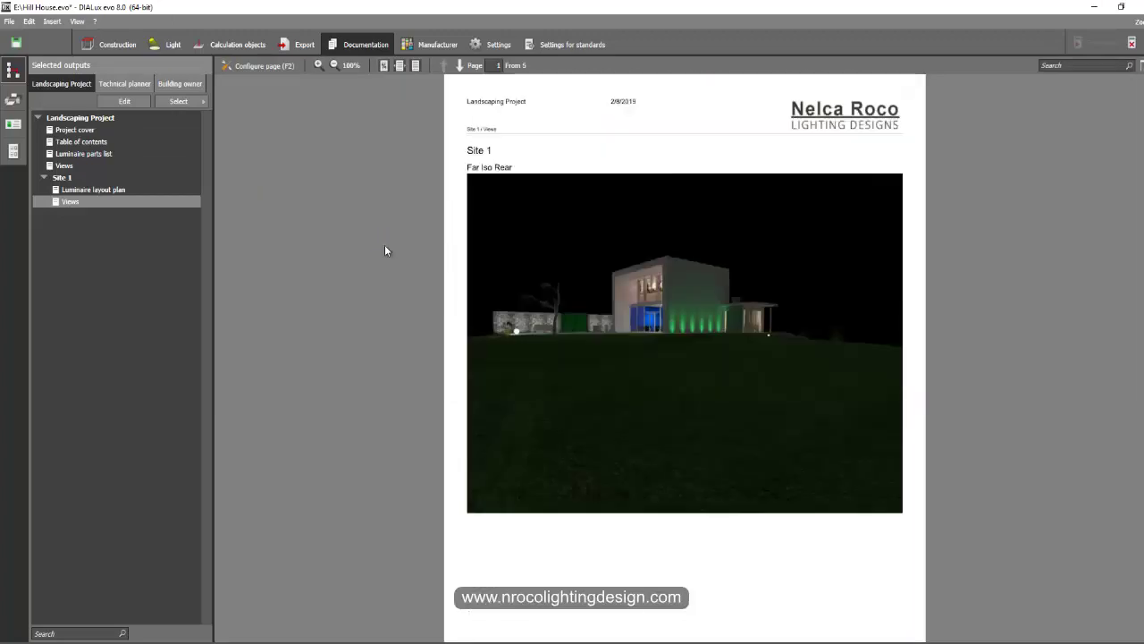
scroll(391, 245, "down", 5)
scroll(390, 269, "down", 12)
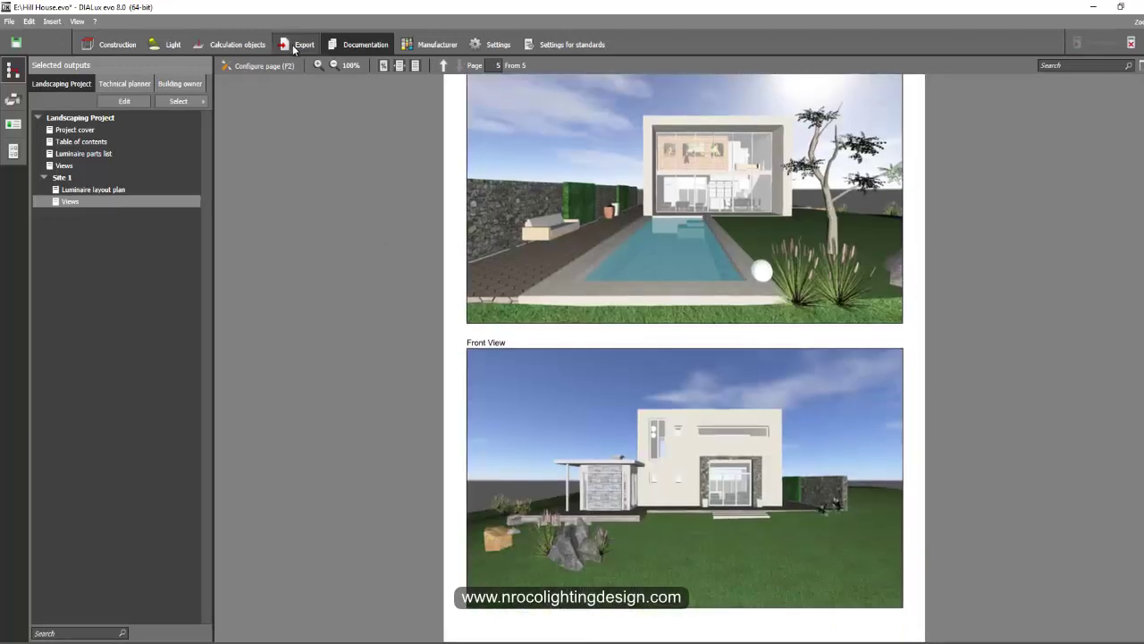
Show the outdoor night scene in false colours for export, and save new views of the pool side and an aerial overview.
left_click(288, 44)
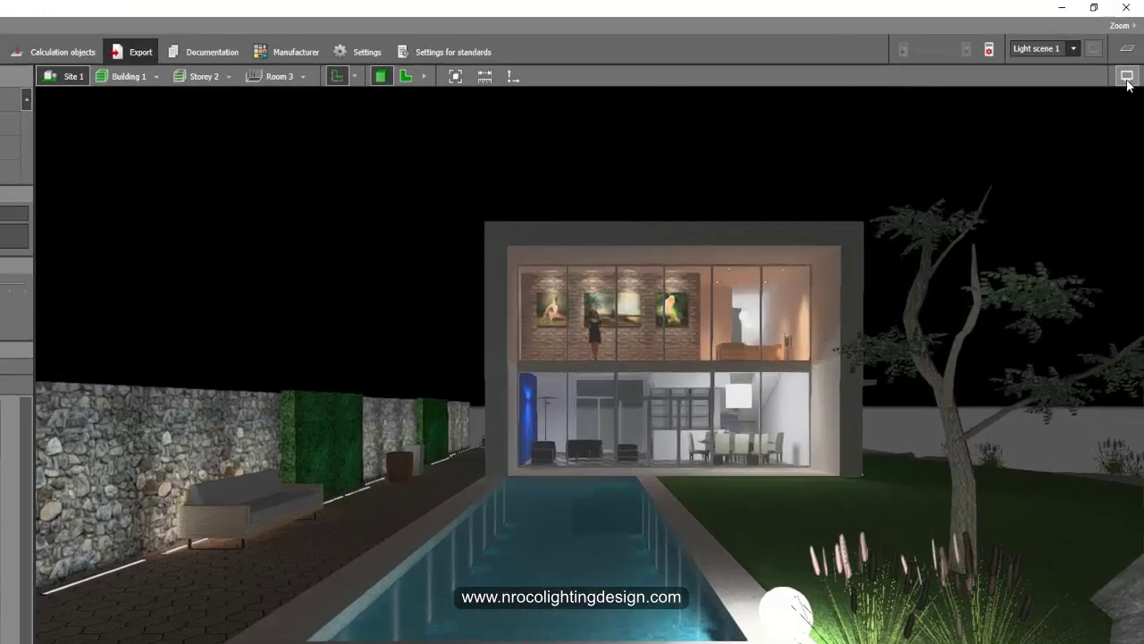
left_click(1129, 63)
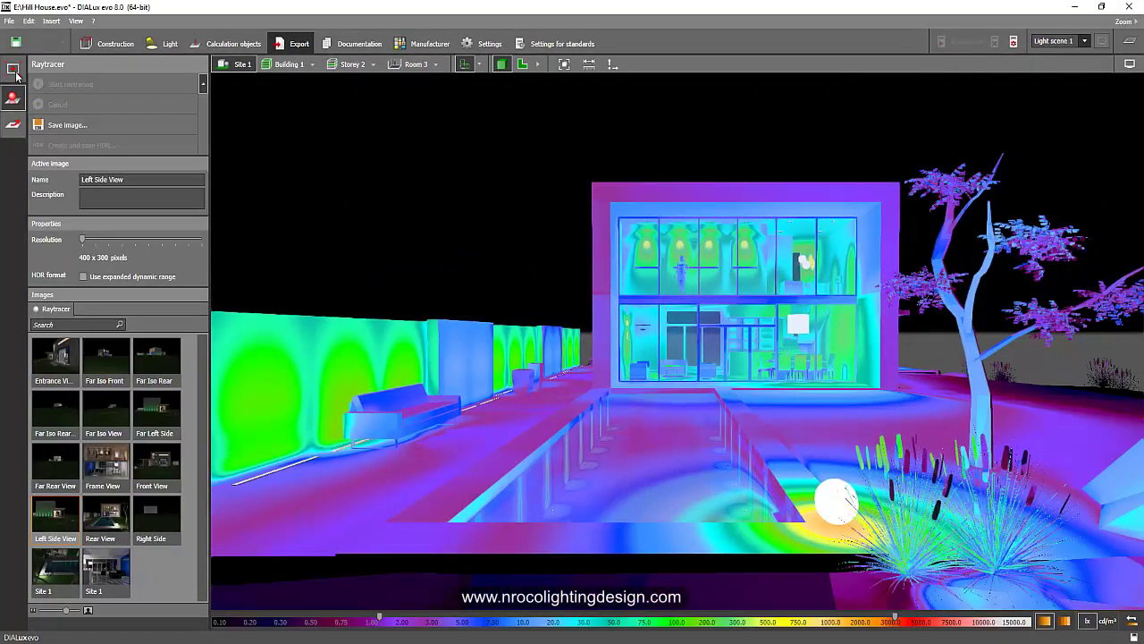
left_click(13, 72)
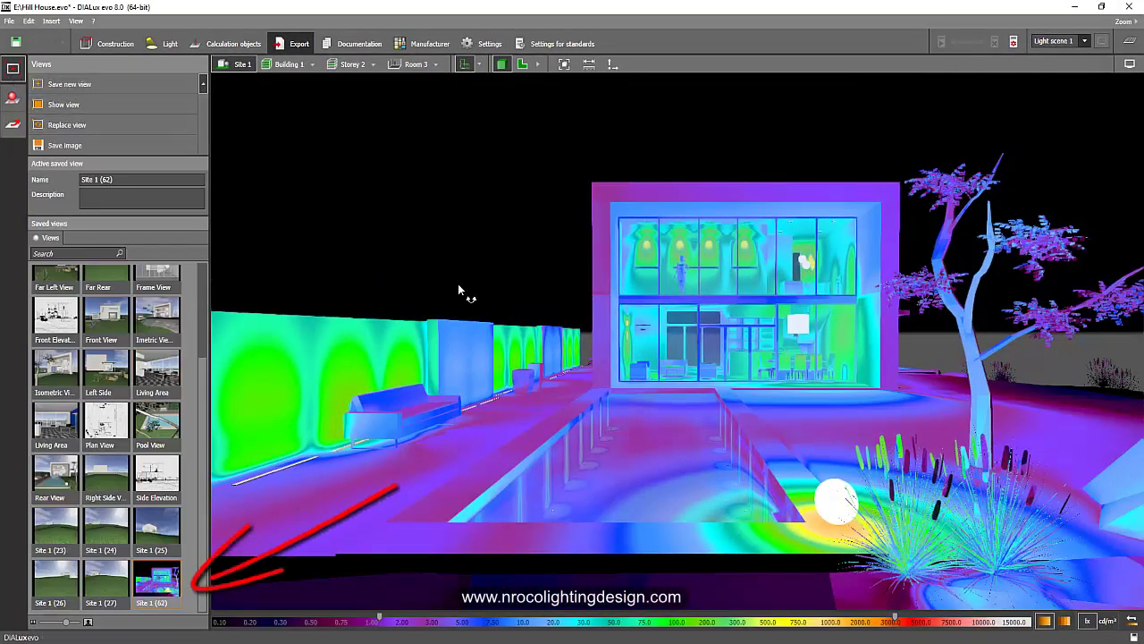
right_click_drag(457, 283, 574, 277)
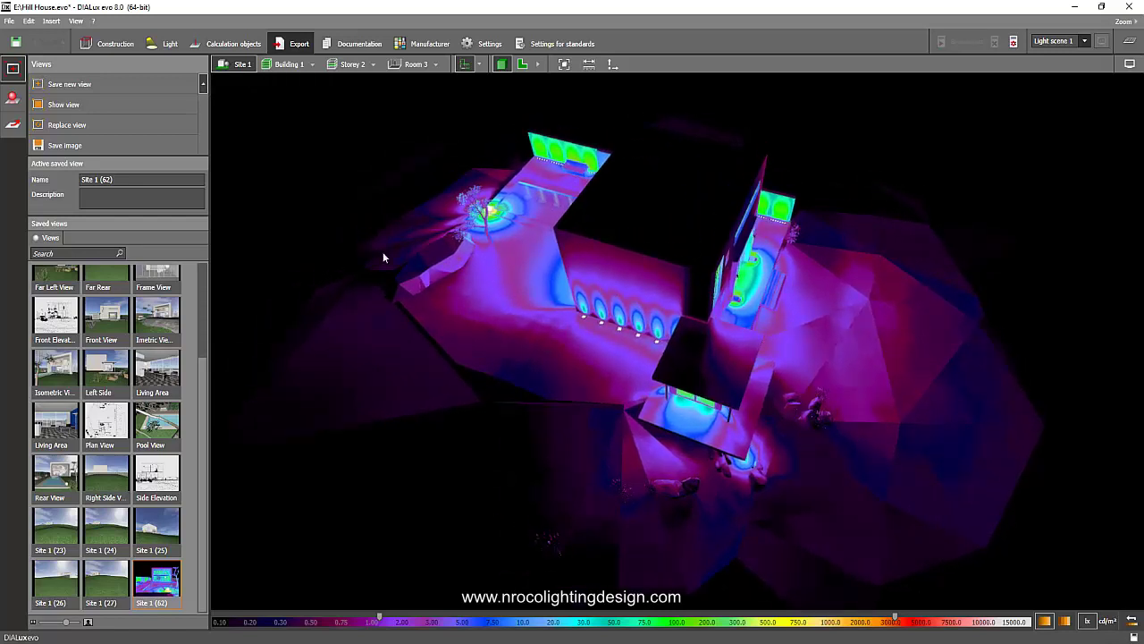
left_click(90, 87)
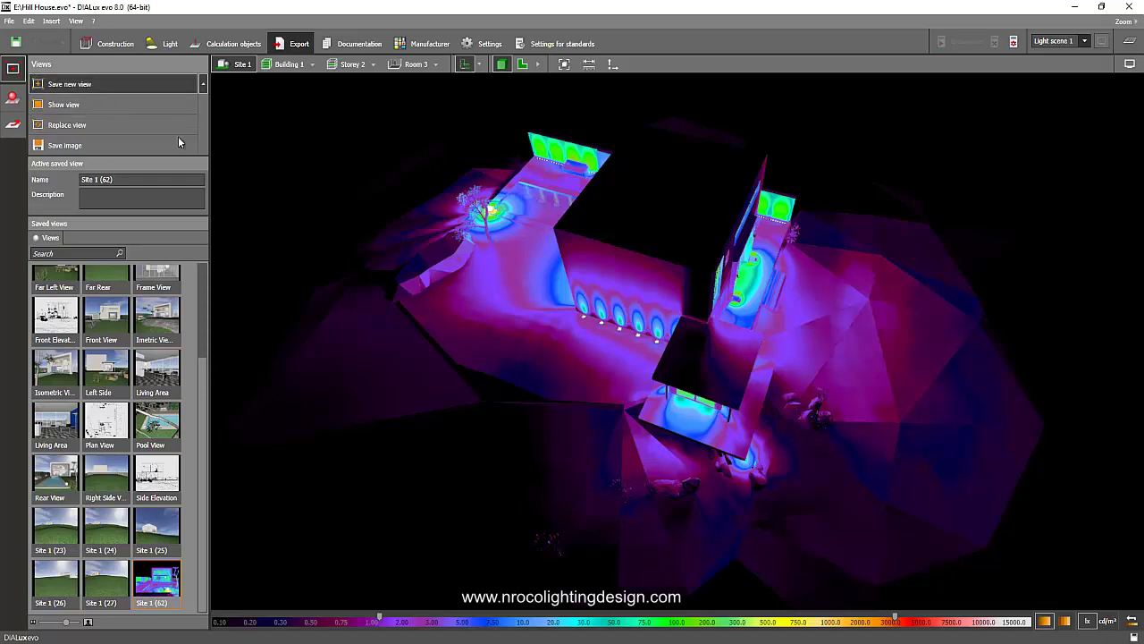
Frame the front of the house in false colours, hide the grey horizon background, and save it as a new view.
right_click_drag(366, 208, 711, 230)
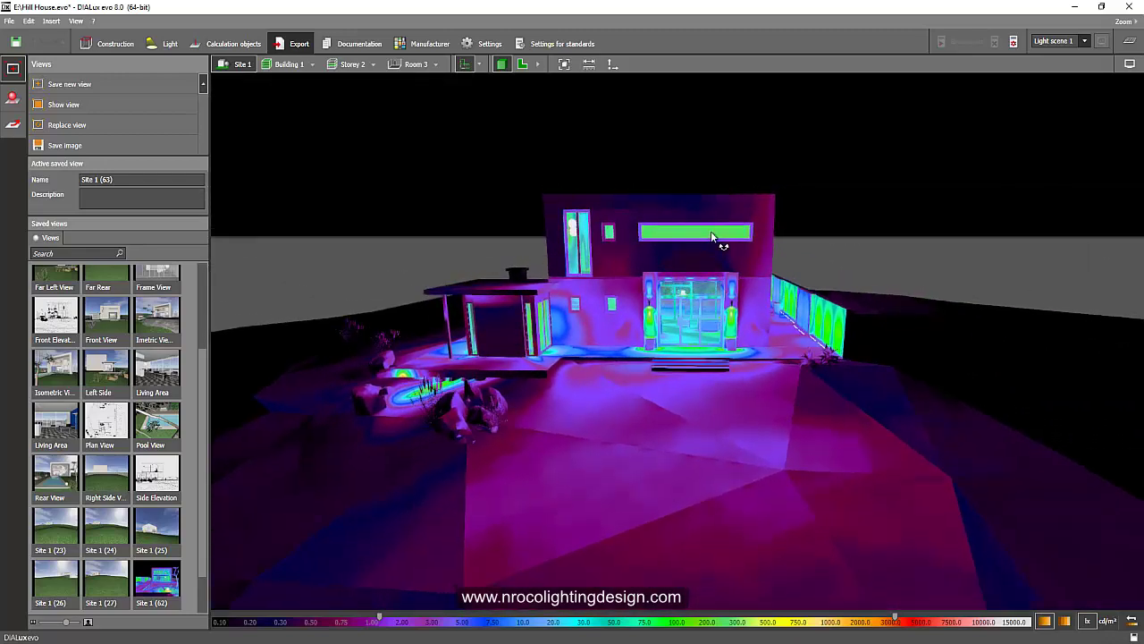
left_click(1130, 63)
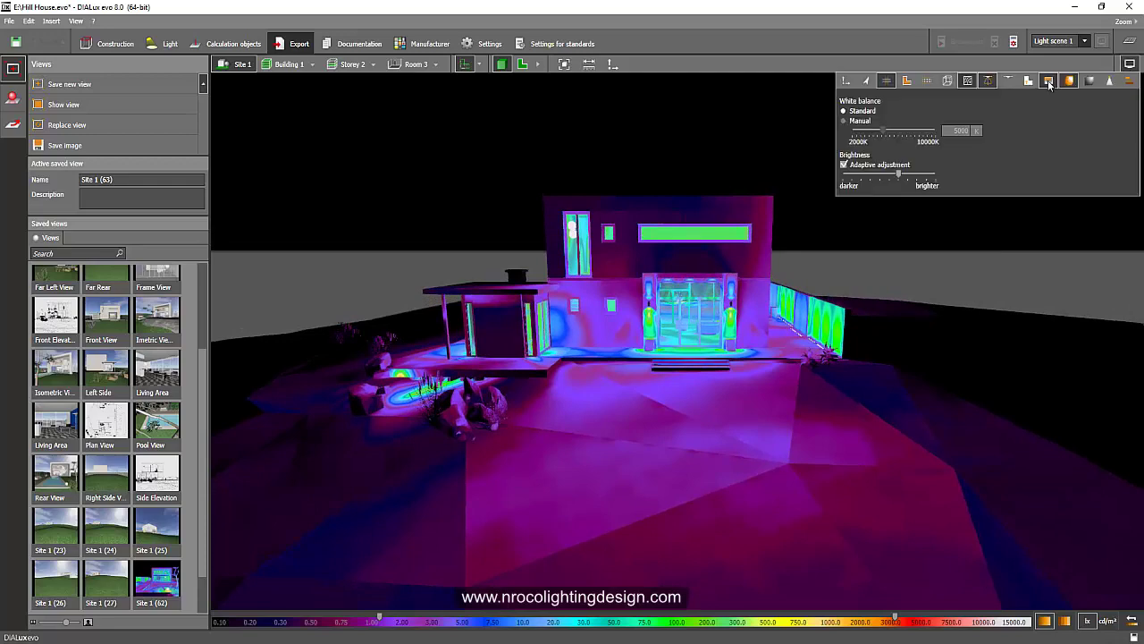
left_click(1049, 81)
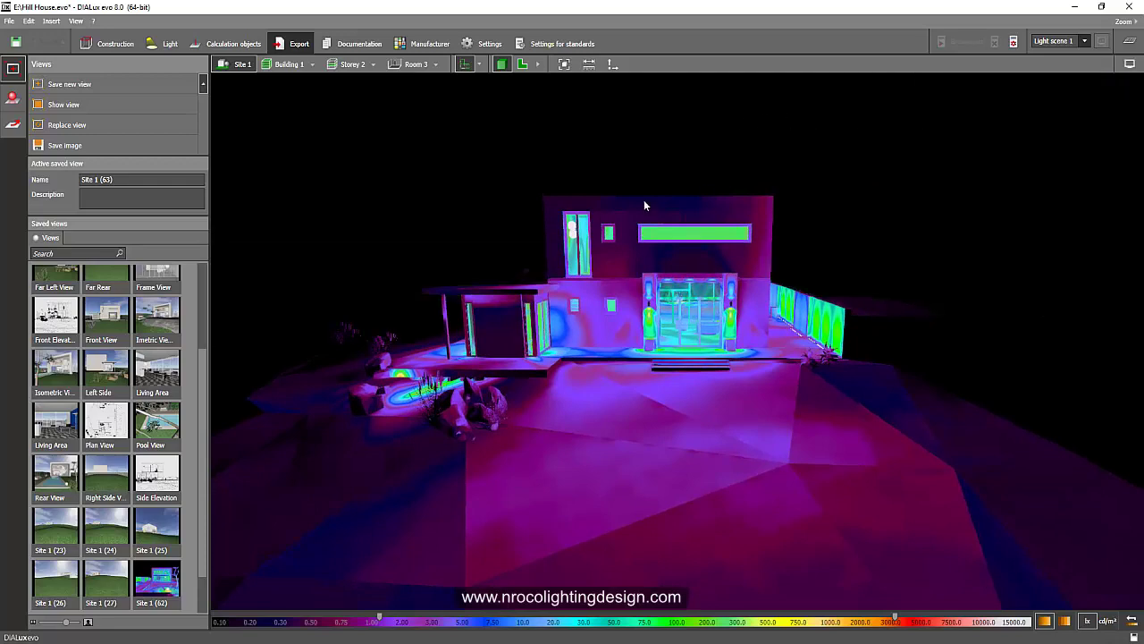
scroll(643, 206, "up", 4)
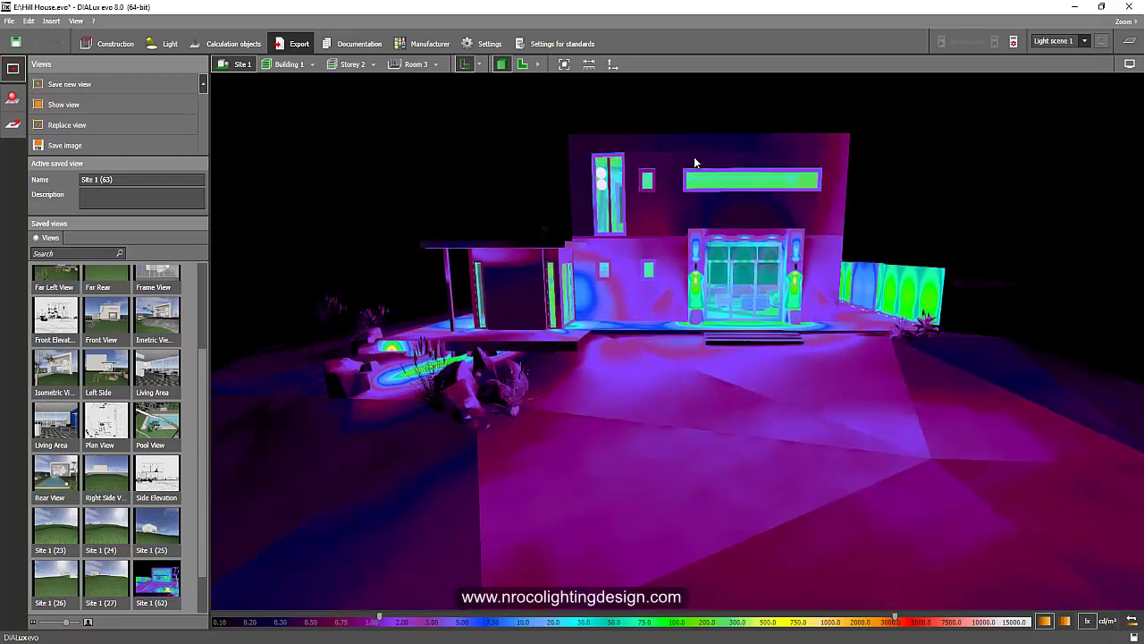
left_click(71, 85)
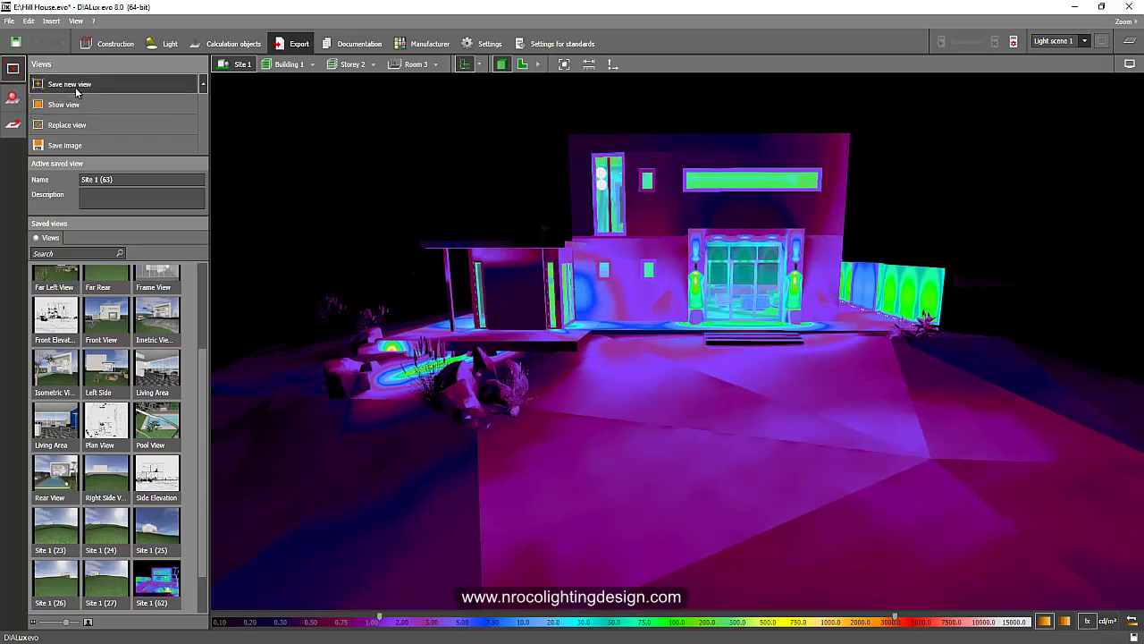
Add the false-colour views Site 1 (62), Site 1 (63) and Site 1 (64) to the project-level Views page of the documentation.
left_click(358, 45)
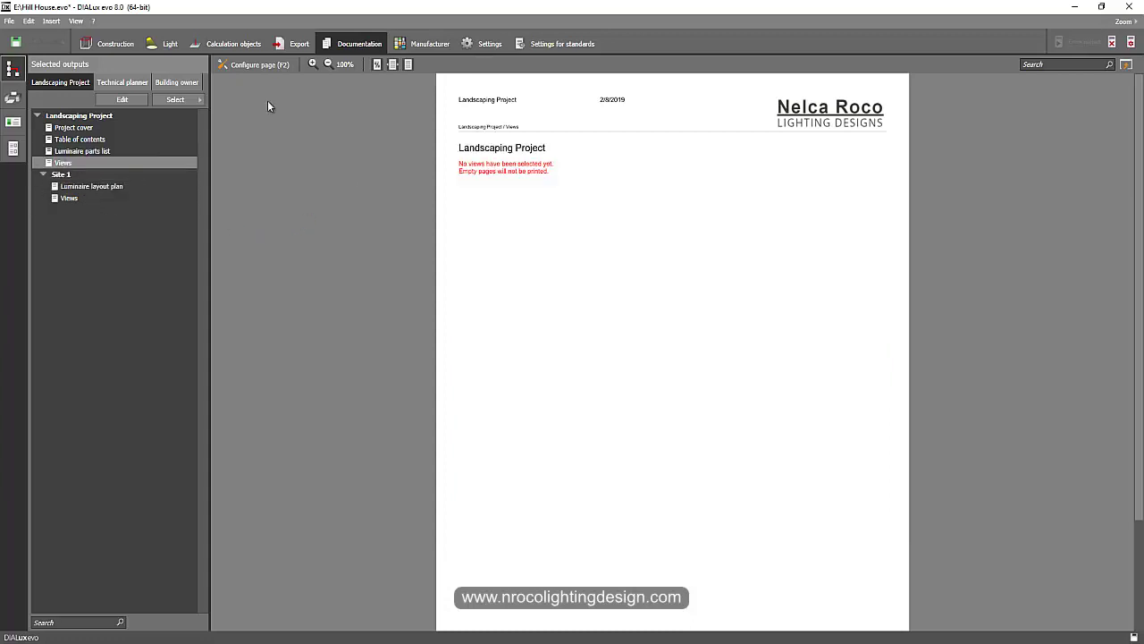
left_click(257, 65)
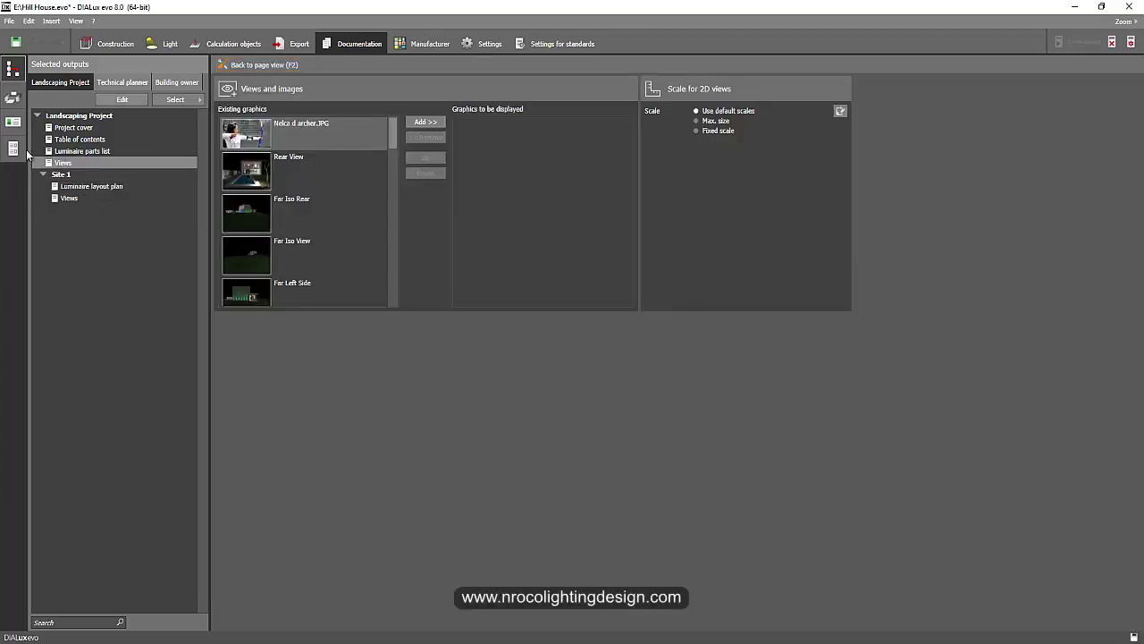
left_click_drag(394, 131, 384, 278)
left_click(345, 181)
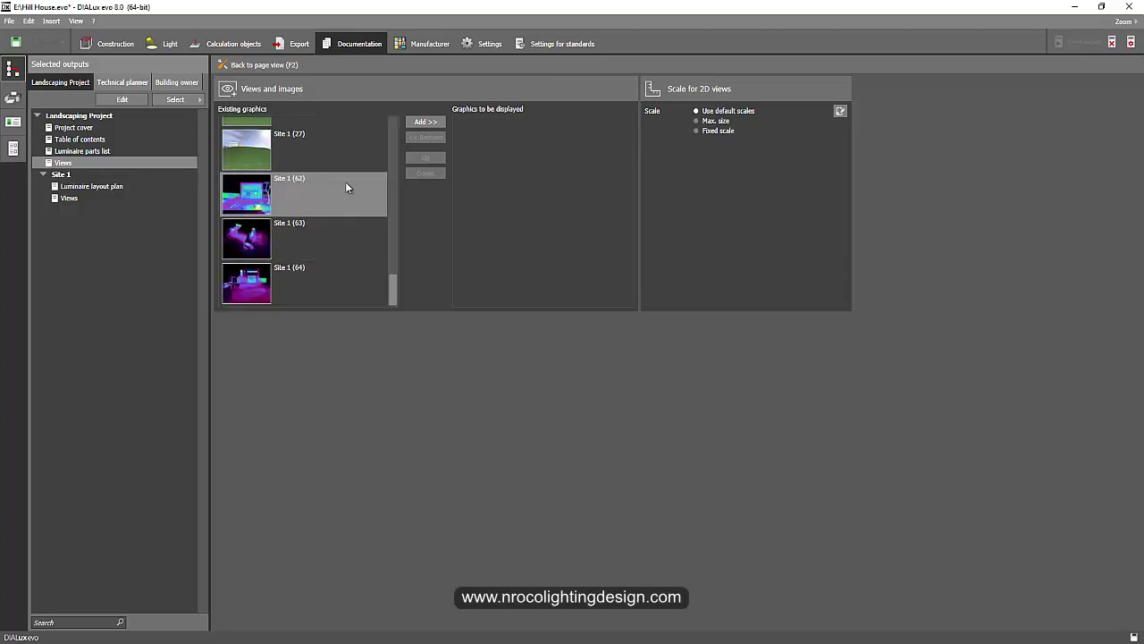
left_click(424, 122)
left_click(424, 121)
left_click(423, 121)
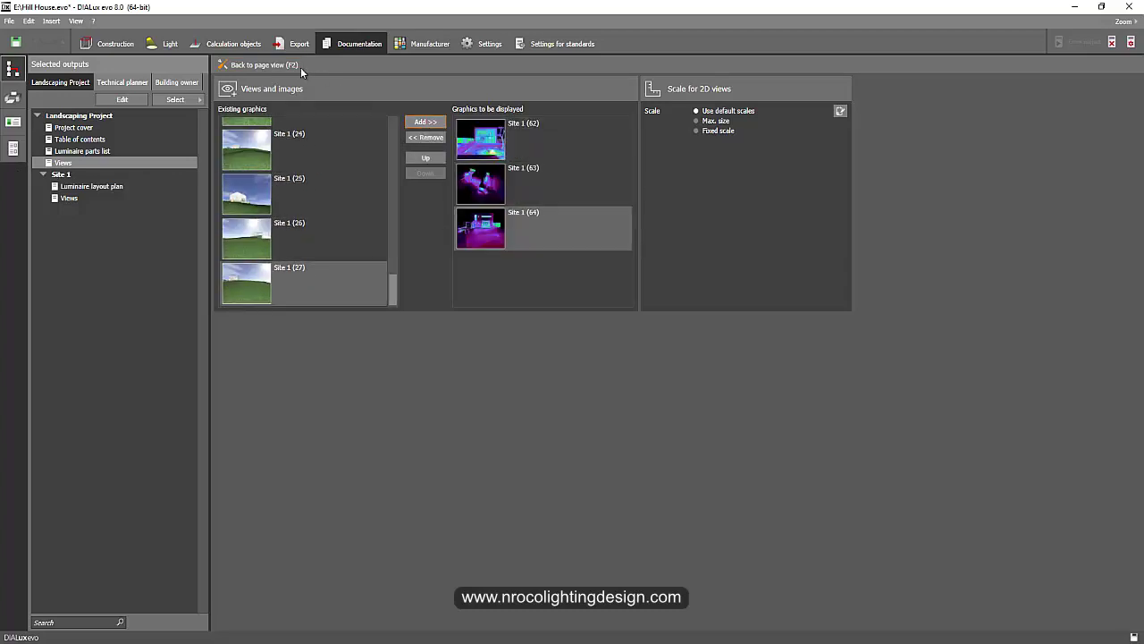
Return to the page view and review the false-colour pages of the project-level Views output.
left_click(268, 65)
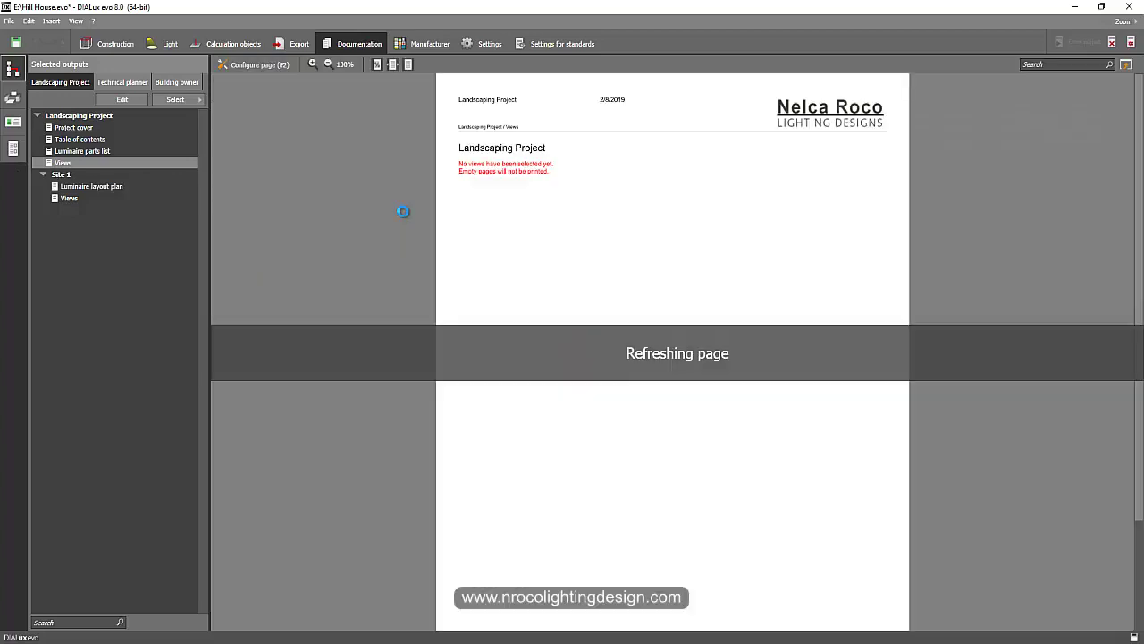
scroll(354, 281, "down", 8)
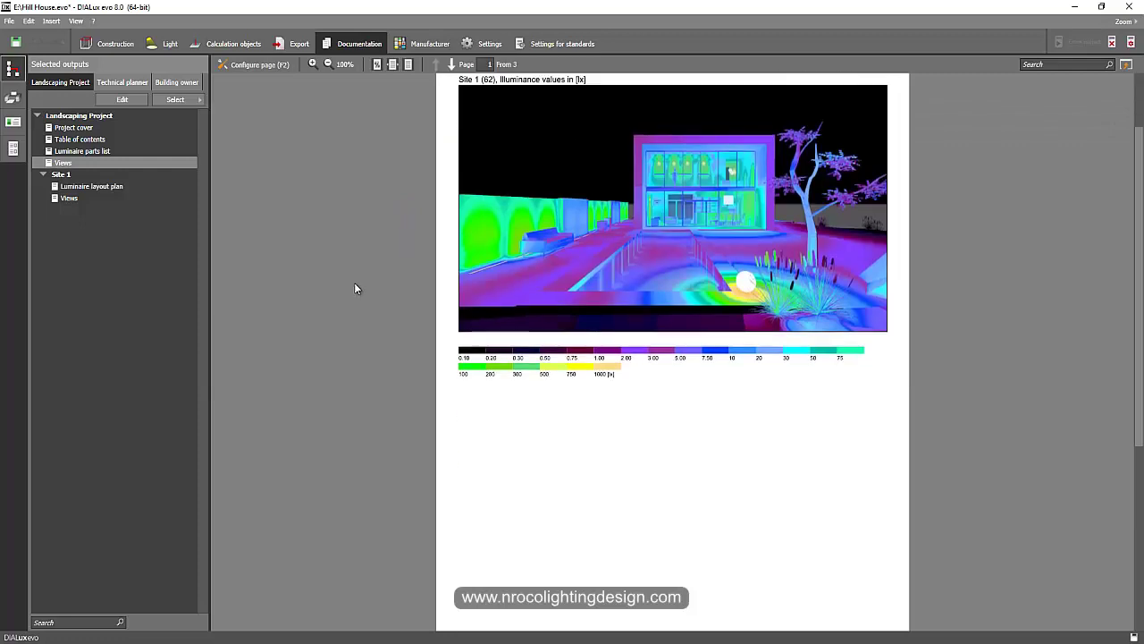
scroll(354, 281, "up", 6)
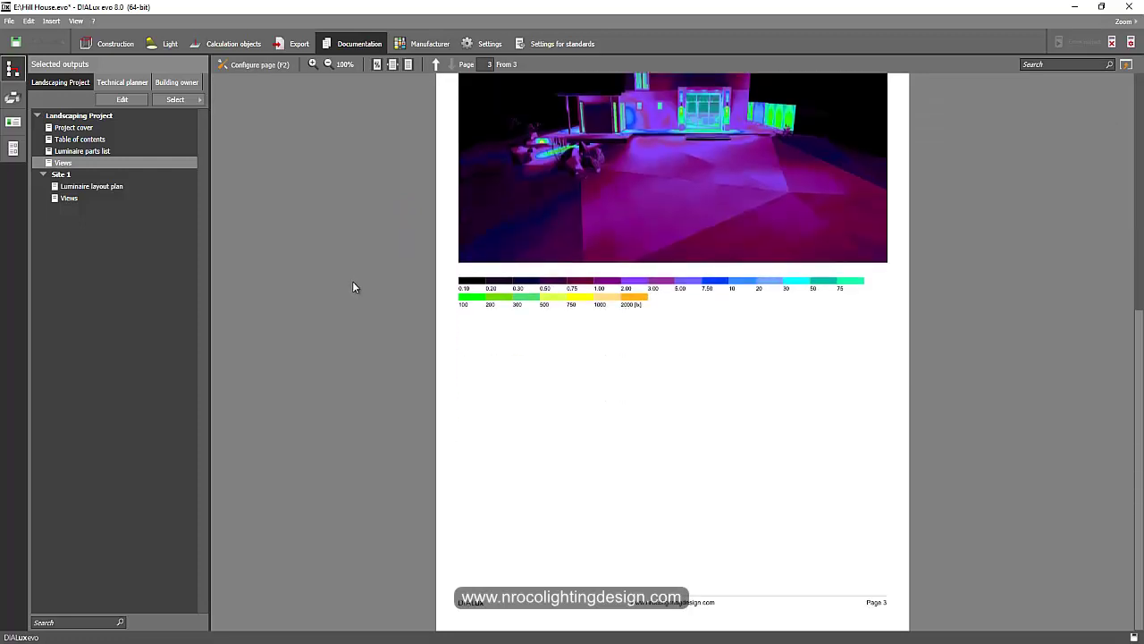
scroll(273, 245, "up", 2)
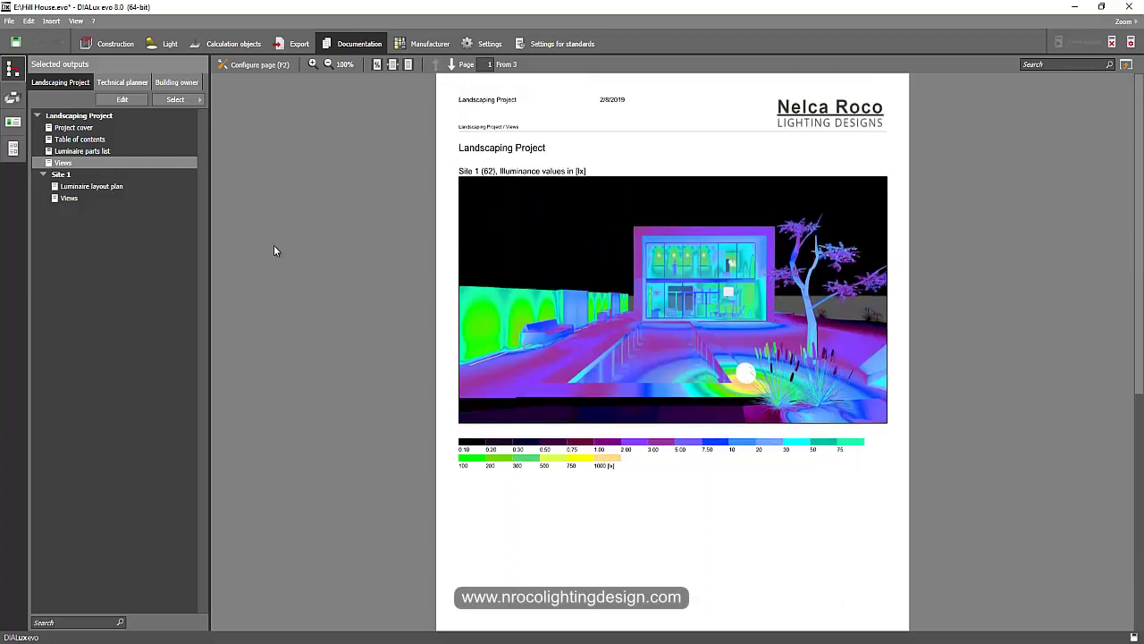
Determine the page count of the whole documentation for printing and check its pages from the cover through the luminaire parts list.
left_click(12, 99)
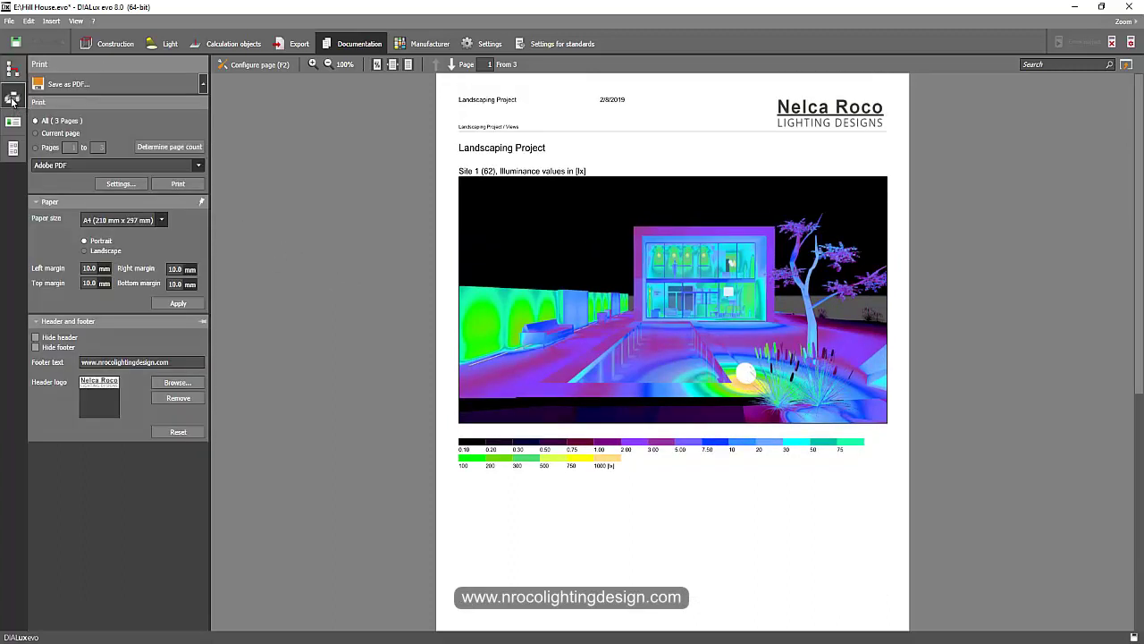
left_click(166, 148)
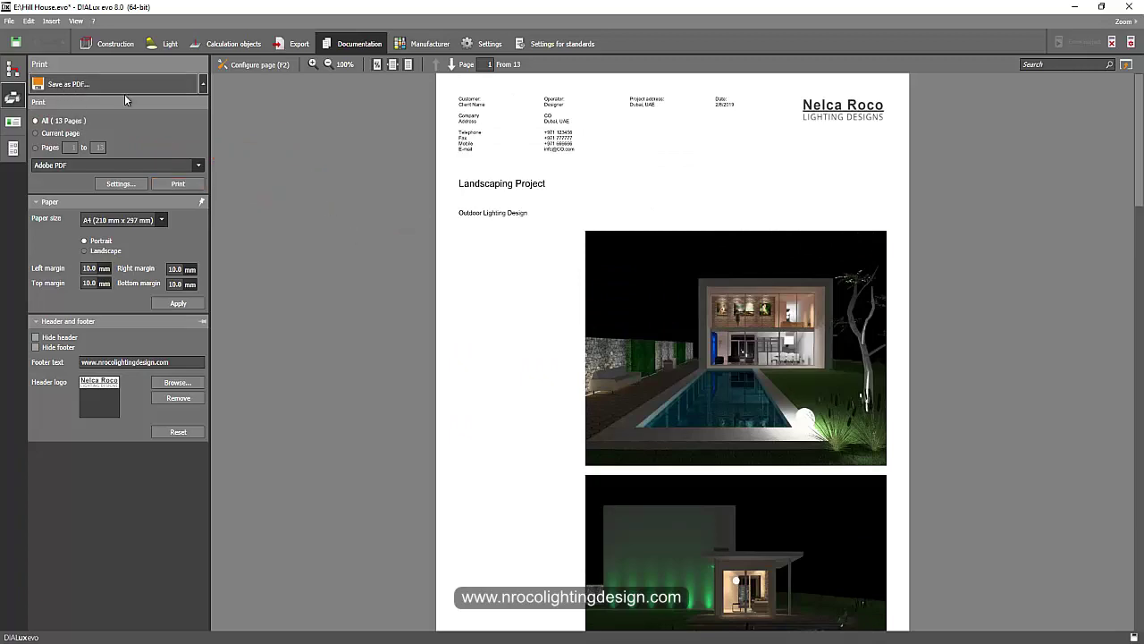
scroll(397, 193, "down", 2)
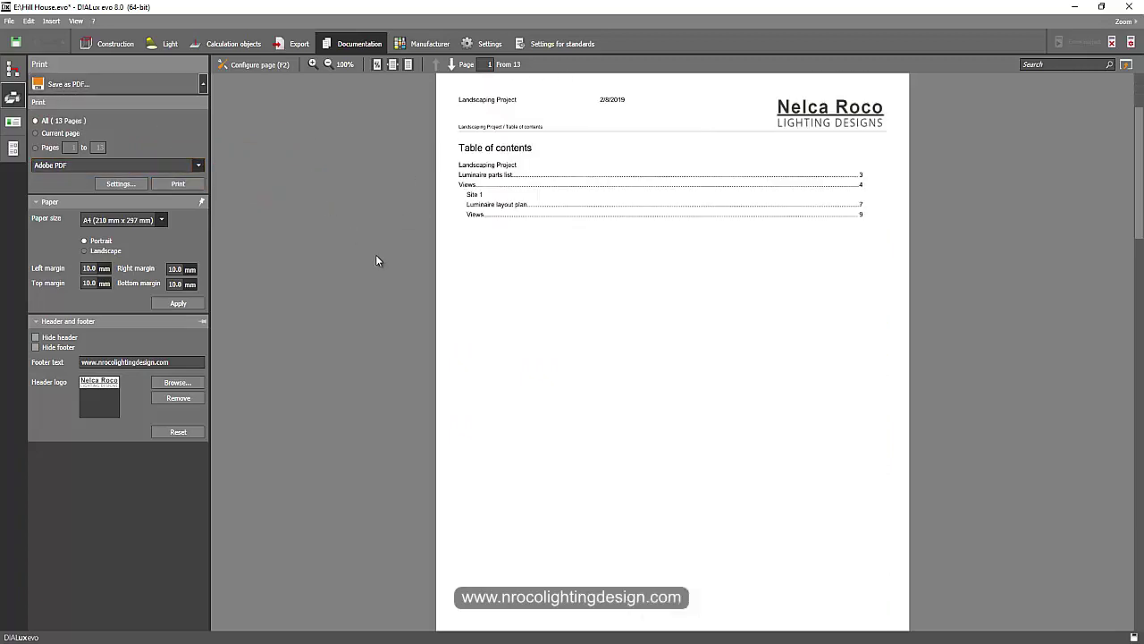
scroll(373, 258, "down", 4)
scroll(360, 256, "down", 2)
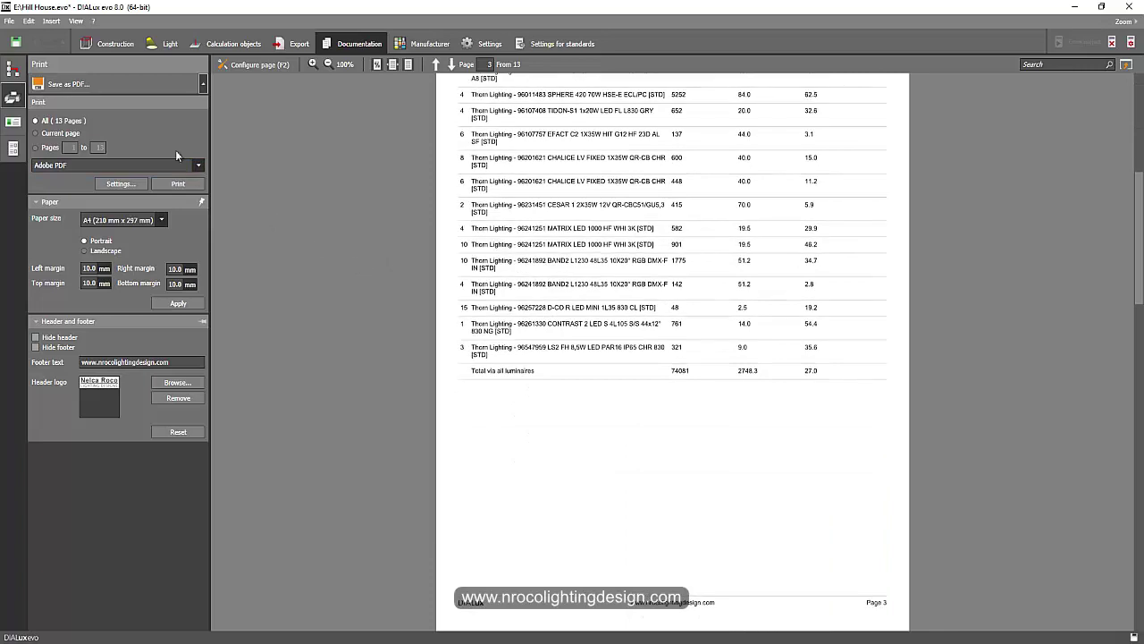
Save the documentation to the Desktop as a PDF named Landscaping Project and open the exported file.
left_click(69, 84)
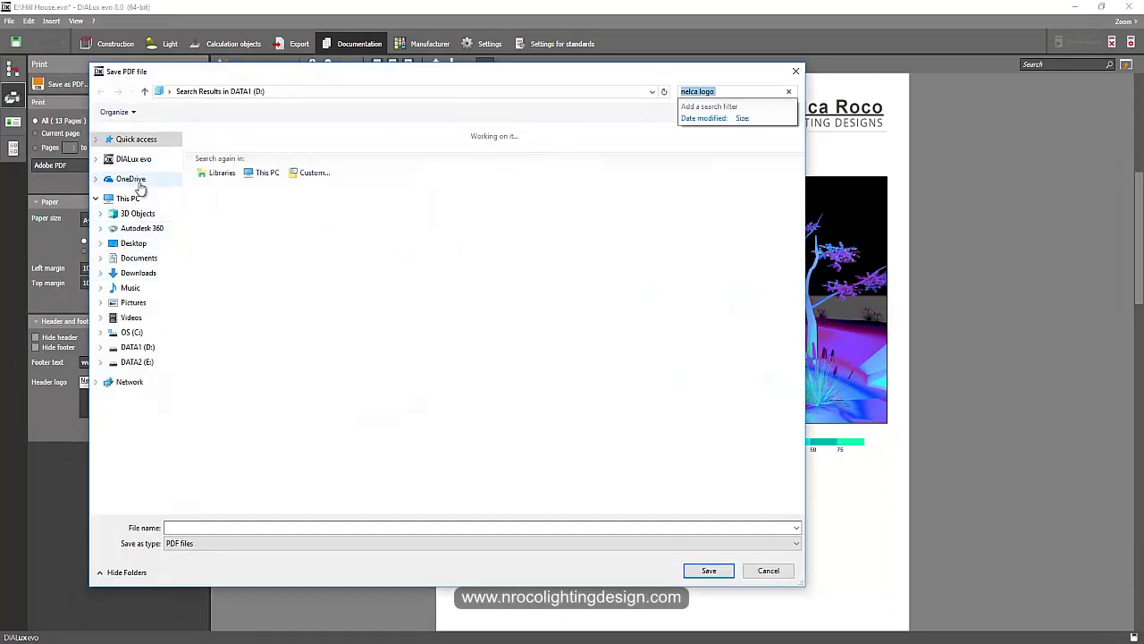
left_click(134, 243)
left_click(189, 528)
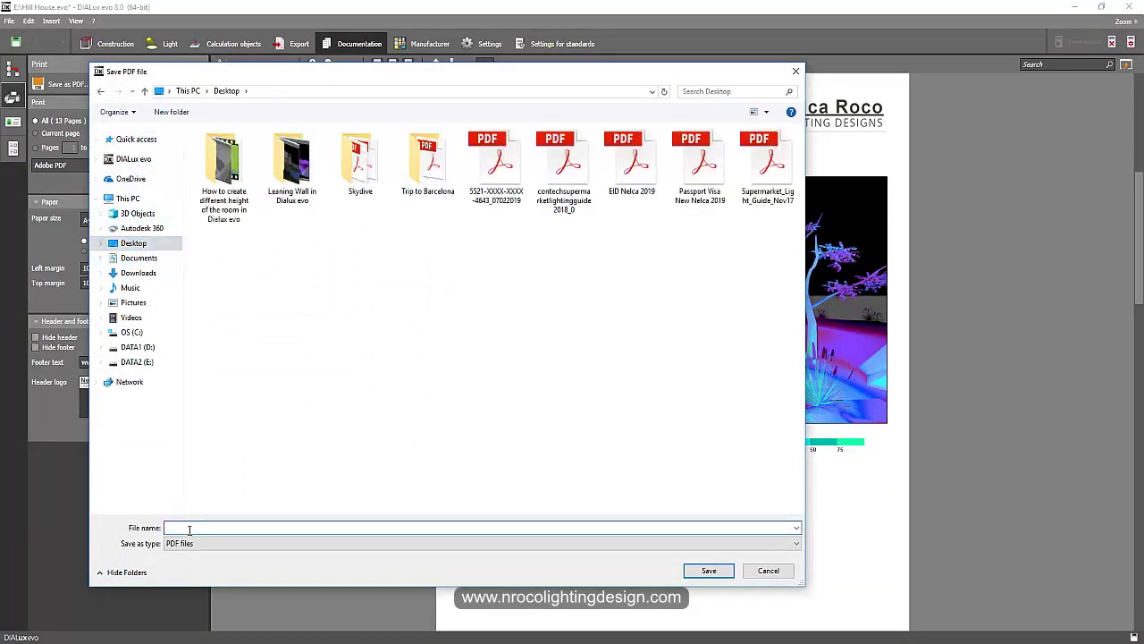
type("Landscaping Project")
left_click(707, 569)
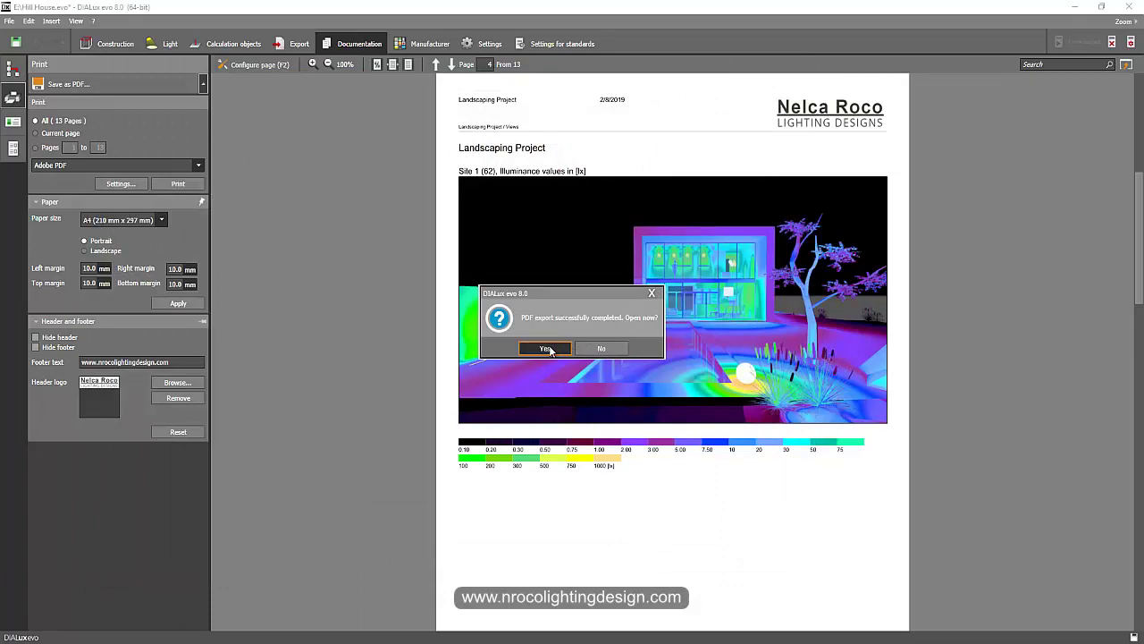
left_click(569, 347)
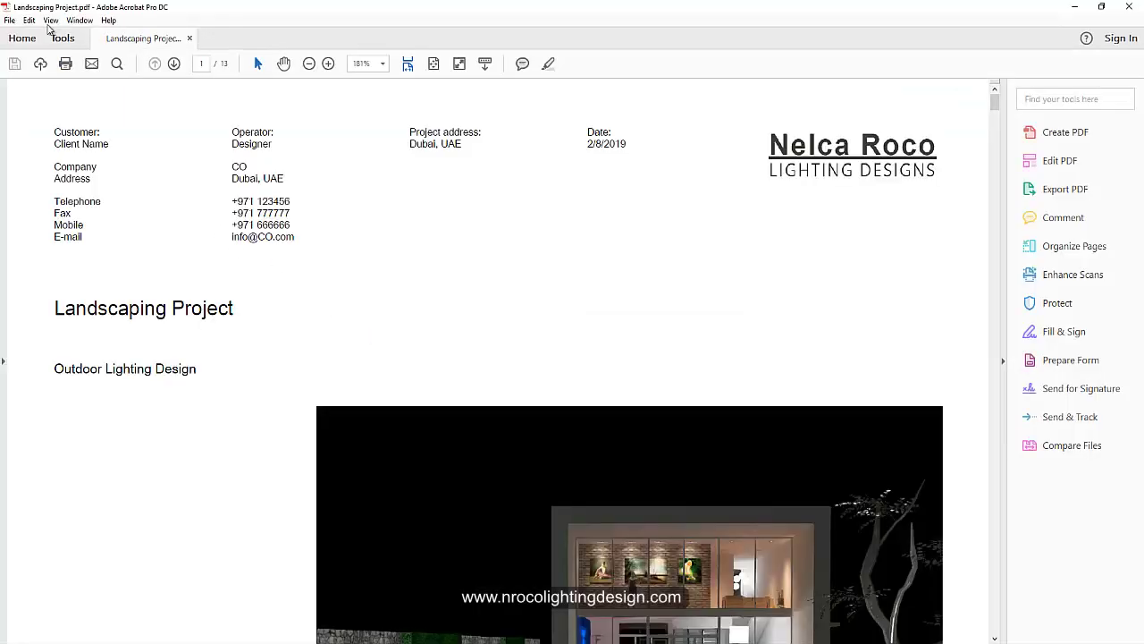
Display the exported PDF as two pages side by side and look through the report.
left_click(50, 19)
mouse_move(89, 81)
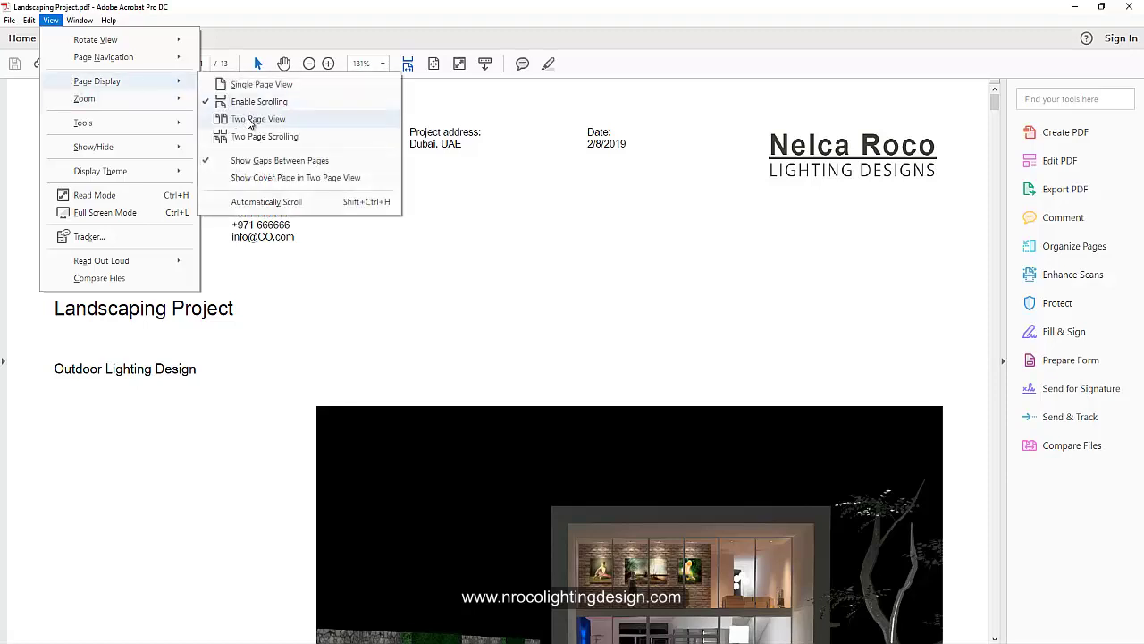
left_click(250, 120)
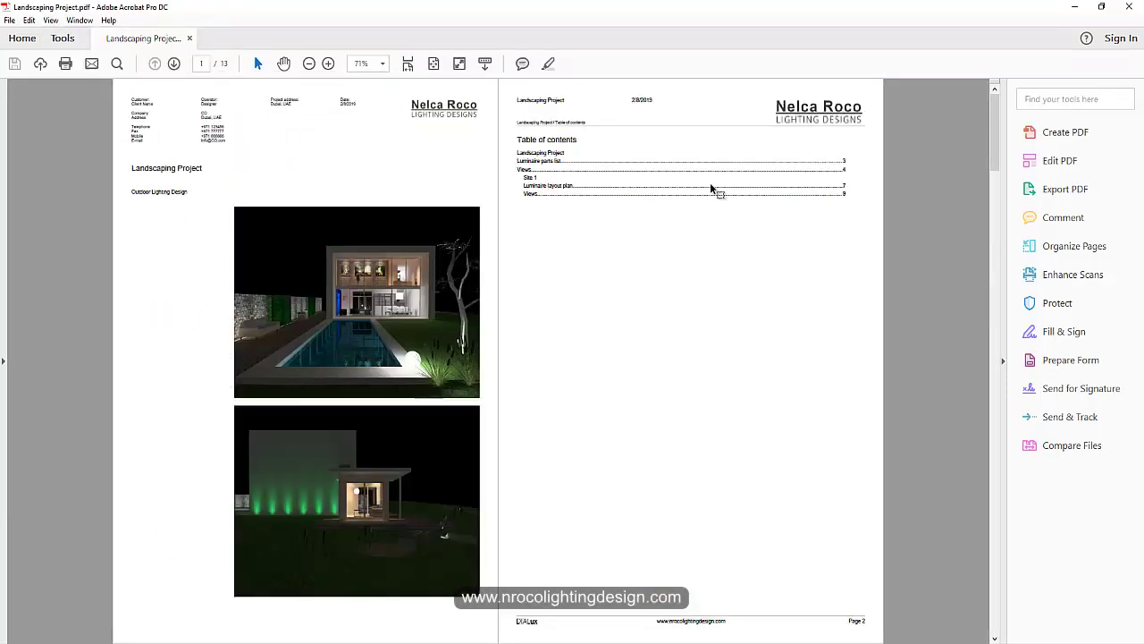
scroll(660, 186, "down", 3)
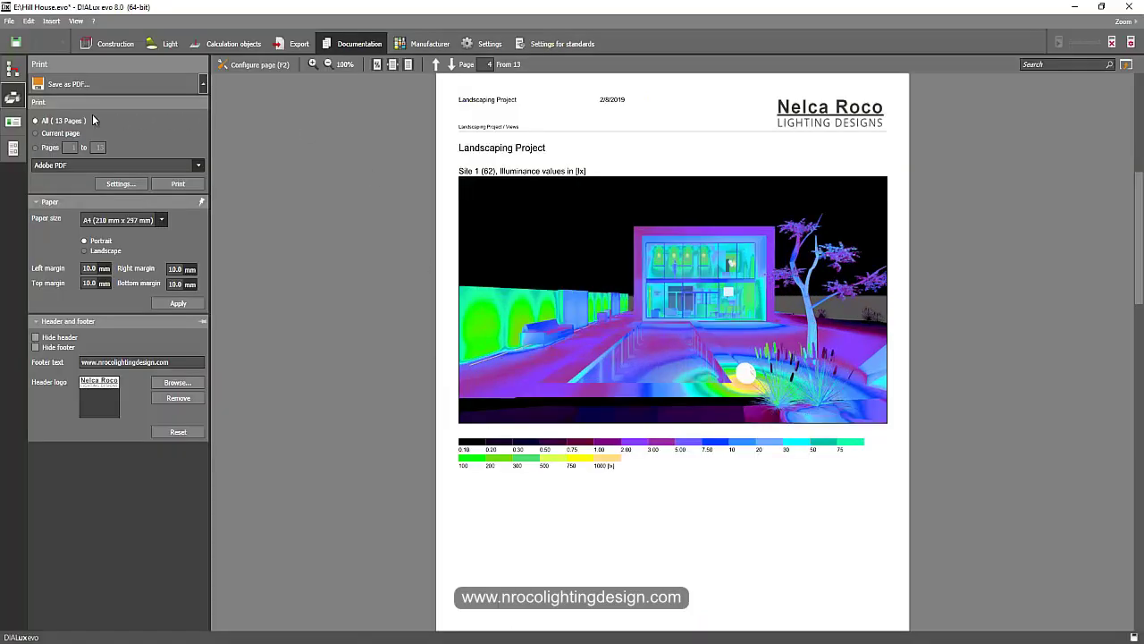
Switch back to DIALux evo and set the luminaire parts list page to the detailed format.
left_click(13, 68)
left_click(78, 151)
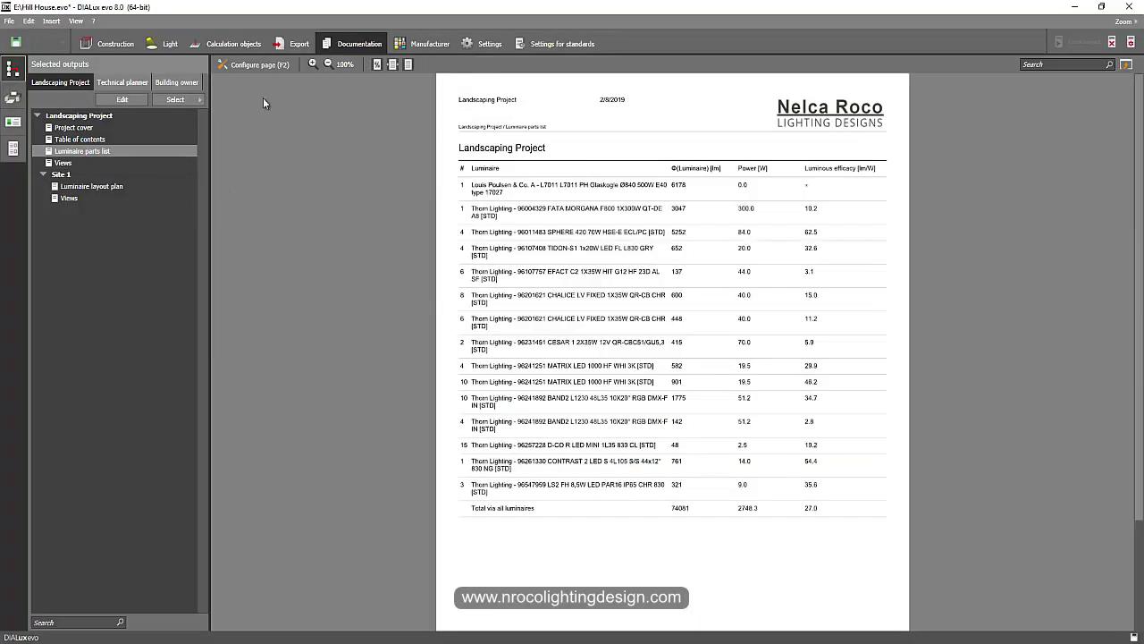
left_click(242, 67)
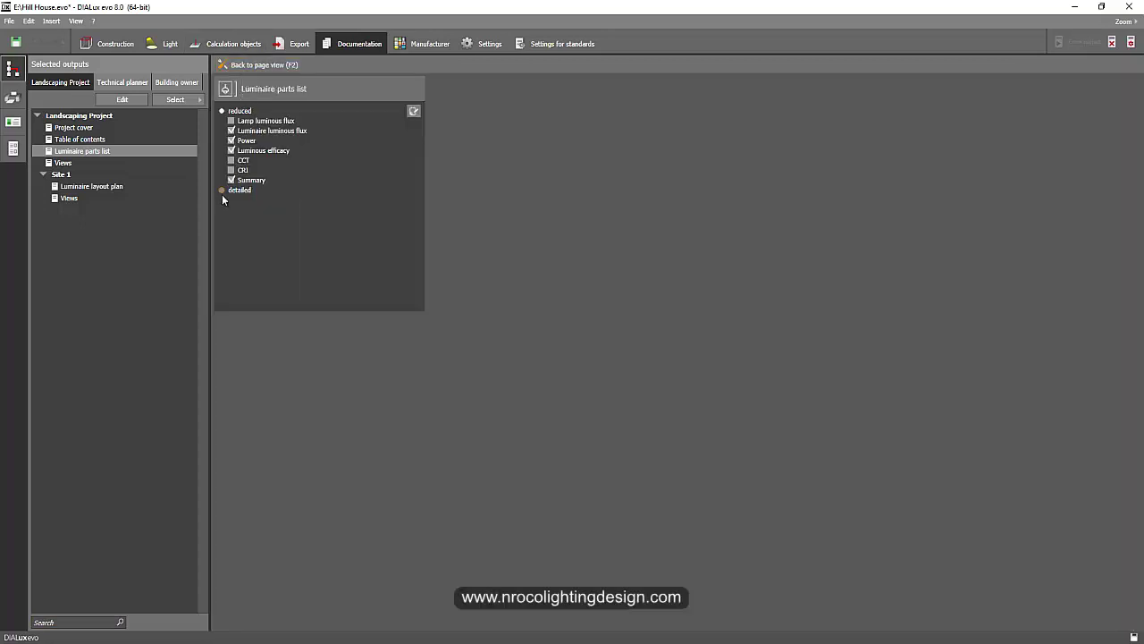
left_click(220, 190)
left_click(244, 68)
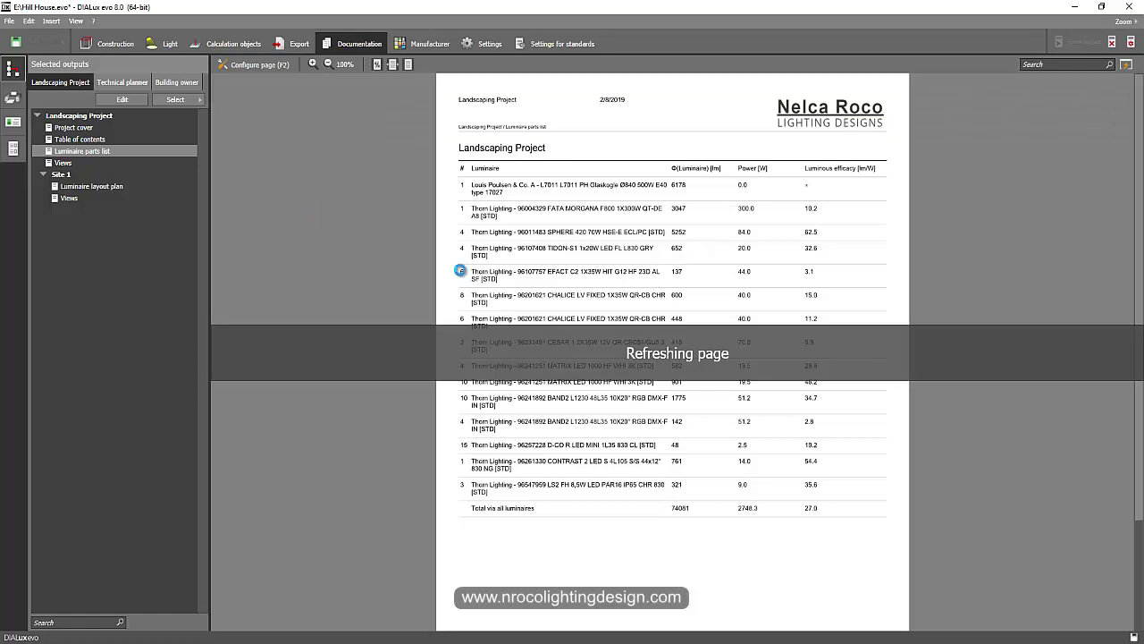
Review the detailed luminaire parts list, and switch to Adobe Acrobat to look at the exported report's parts list and illuminance view.
scroll(713, 340, "down", 10)
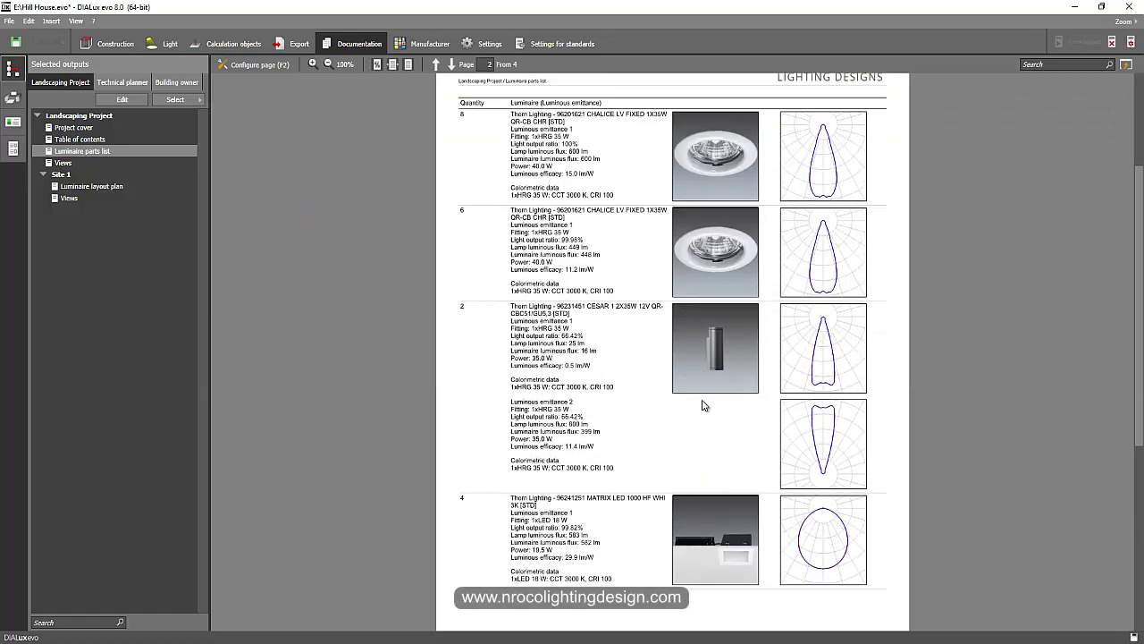
scroll(683, 388, "up", 10)
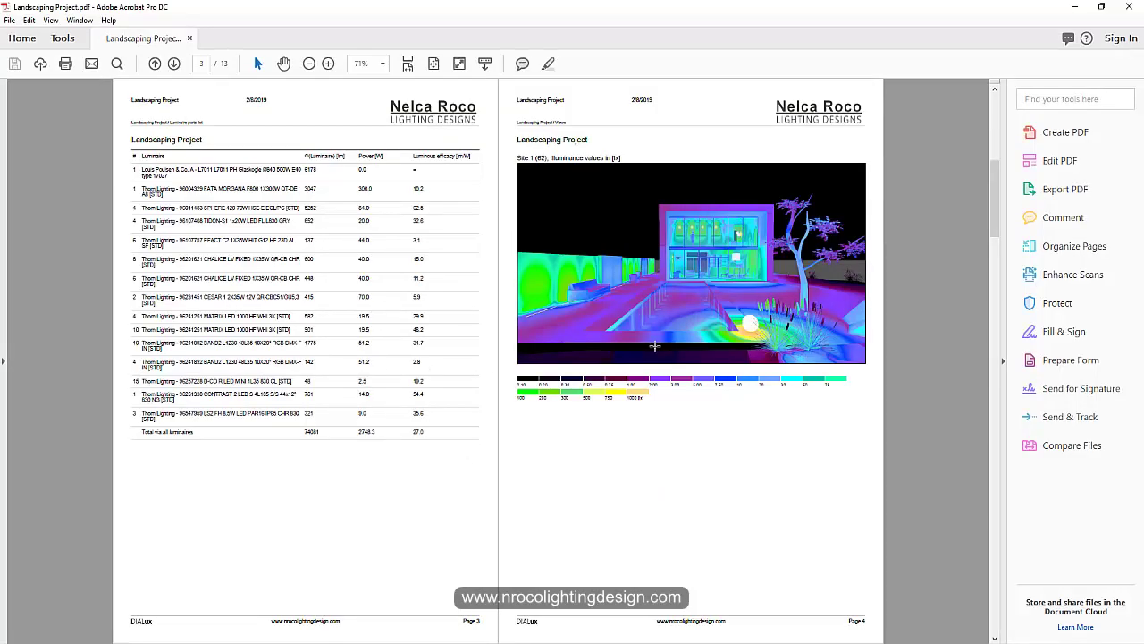
scroll(661, 284, "down", 2)
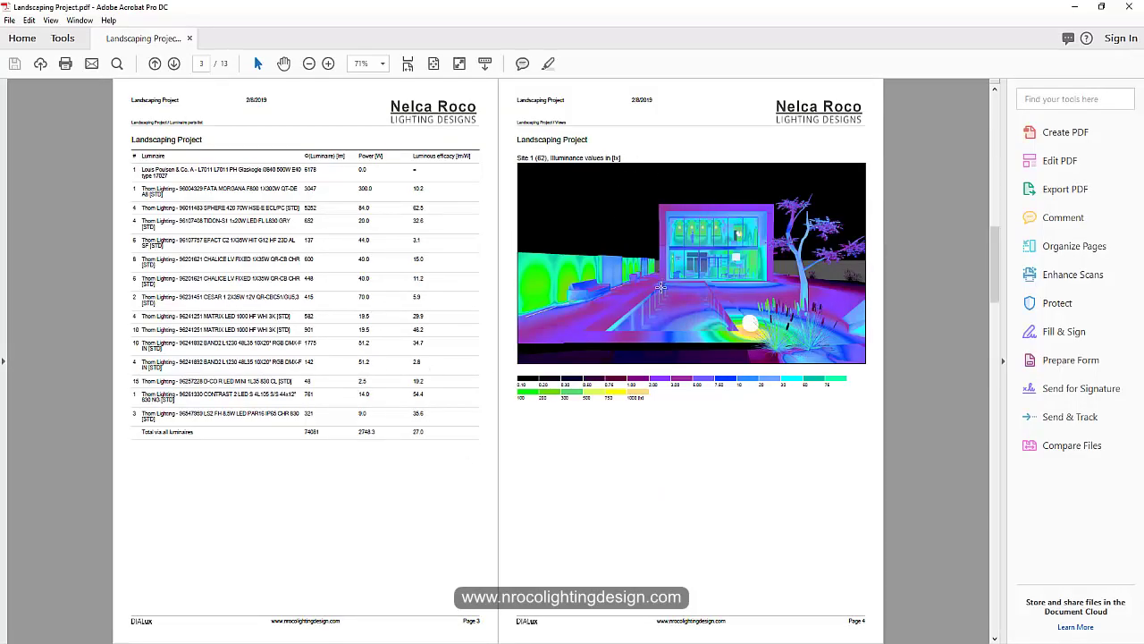
Look through the remaining report pages, from the illuminance view and luminaire layout plan to the site views, and return to the cover page.
scroll(654, 341, "down", 2)
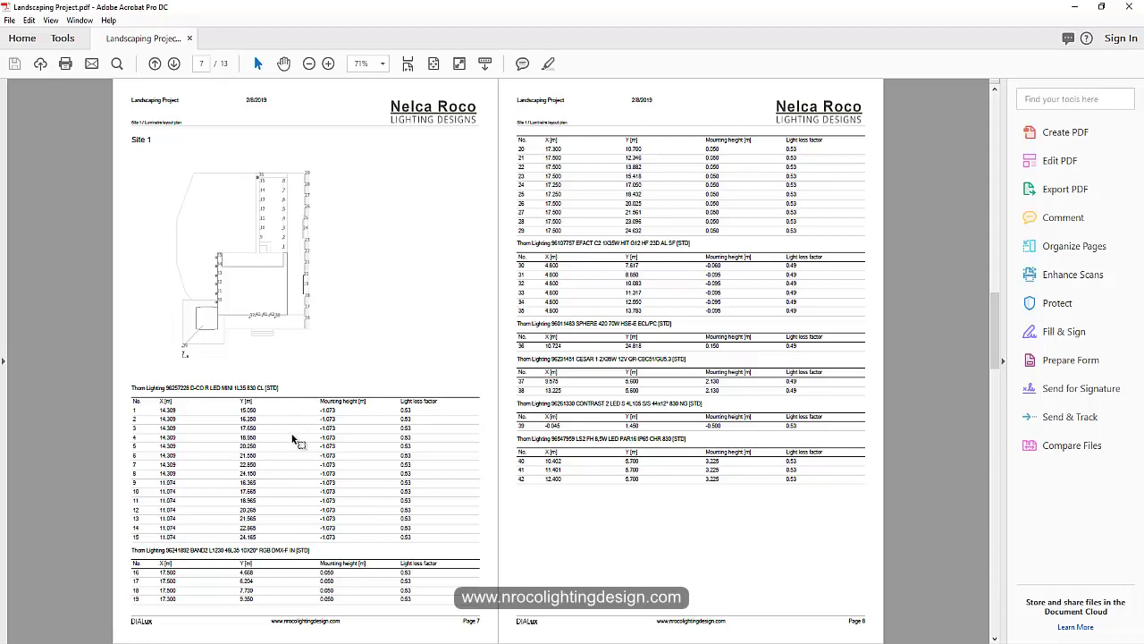
scroll(537, 384, "down", 2)
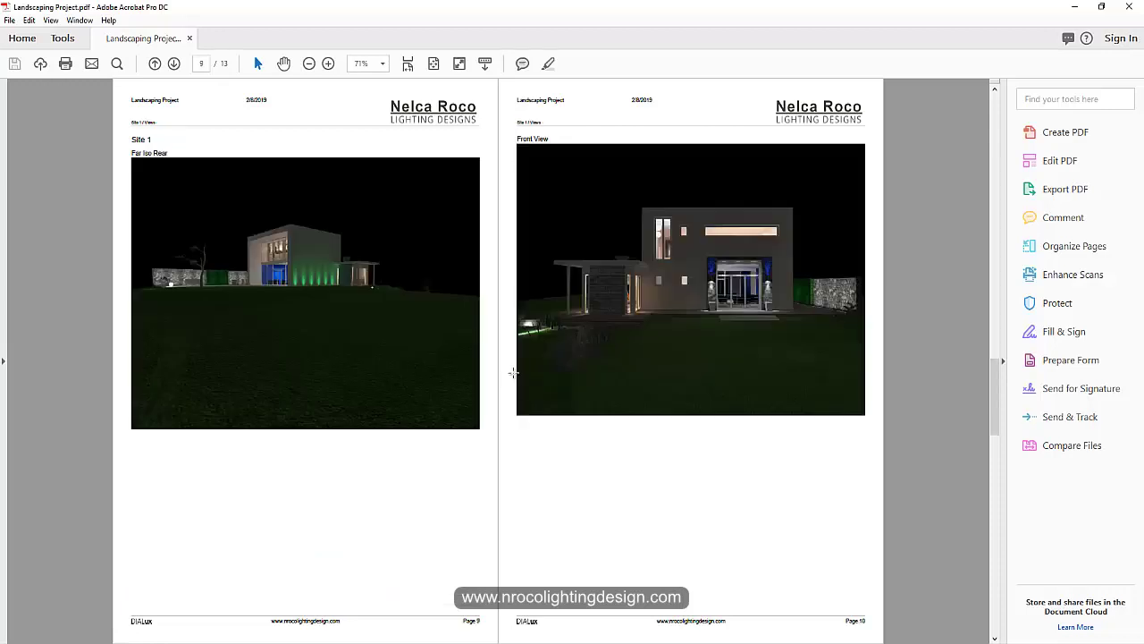
scroll(505, 366, "down", 2)
scroll(506, 370, "down", 2)
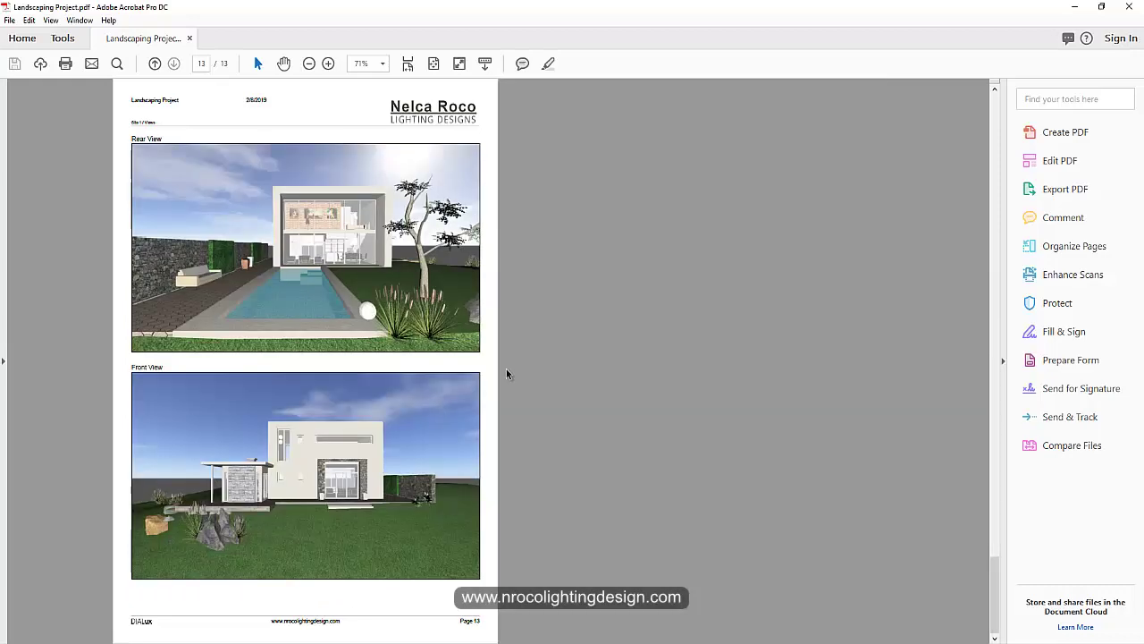
scroll(447, 357, "up", 4)
scroll(438, 353, "up", 8)
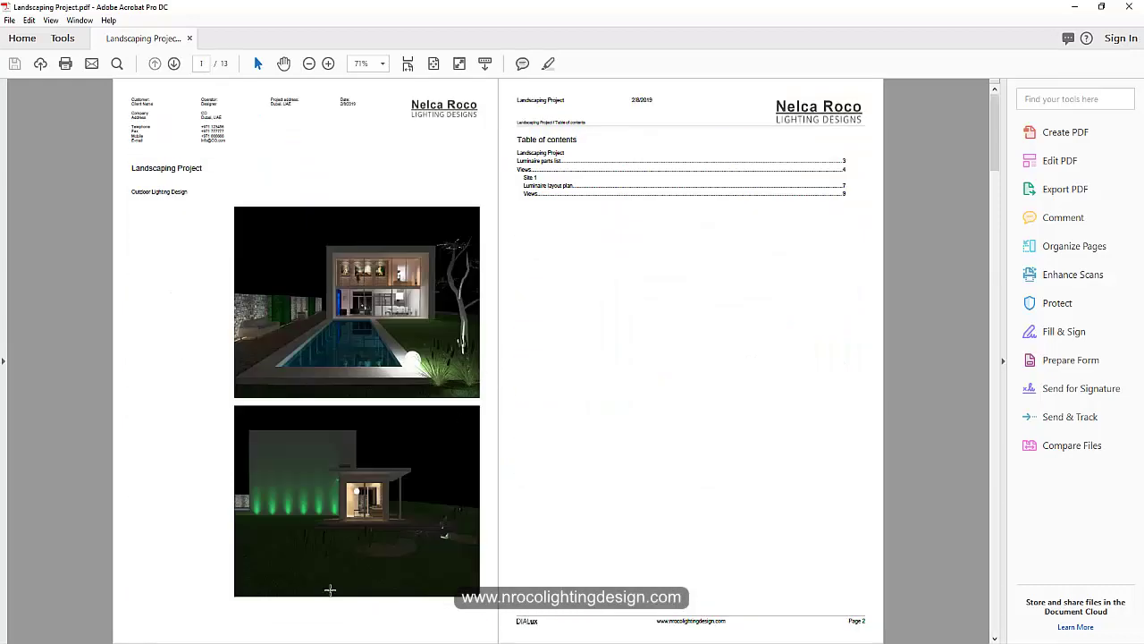
Switch to the web browser and look at the YouTube tutorial on preparing reports and the Udemy list of lighting design courses.
key("alt+Tab")
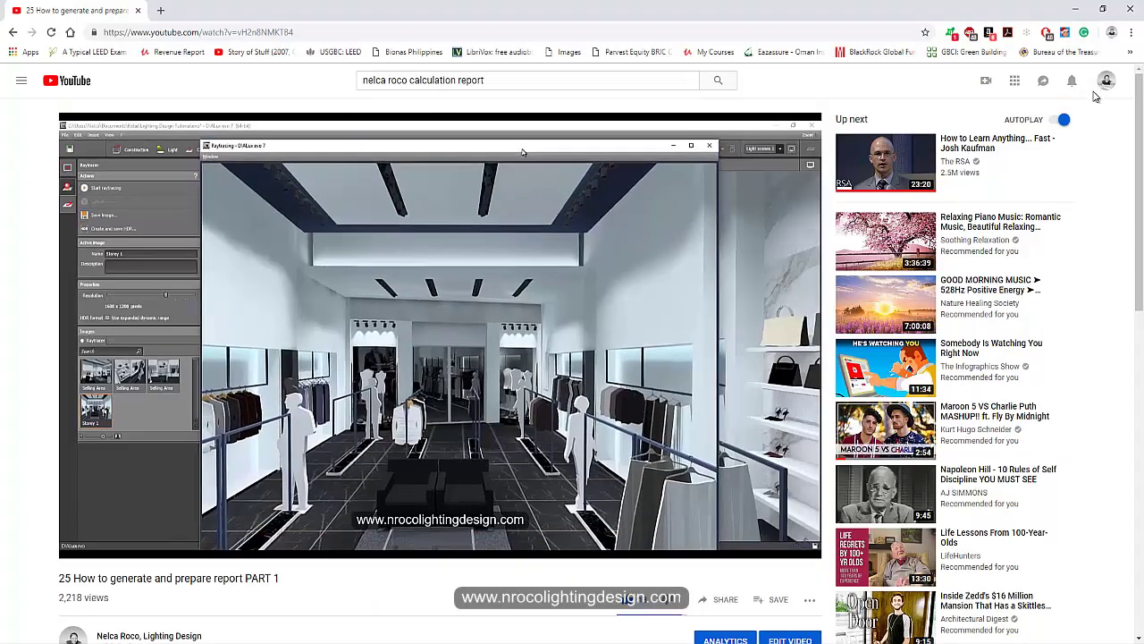
left_click(1073, 81)
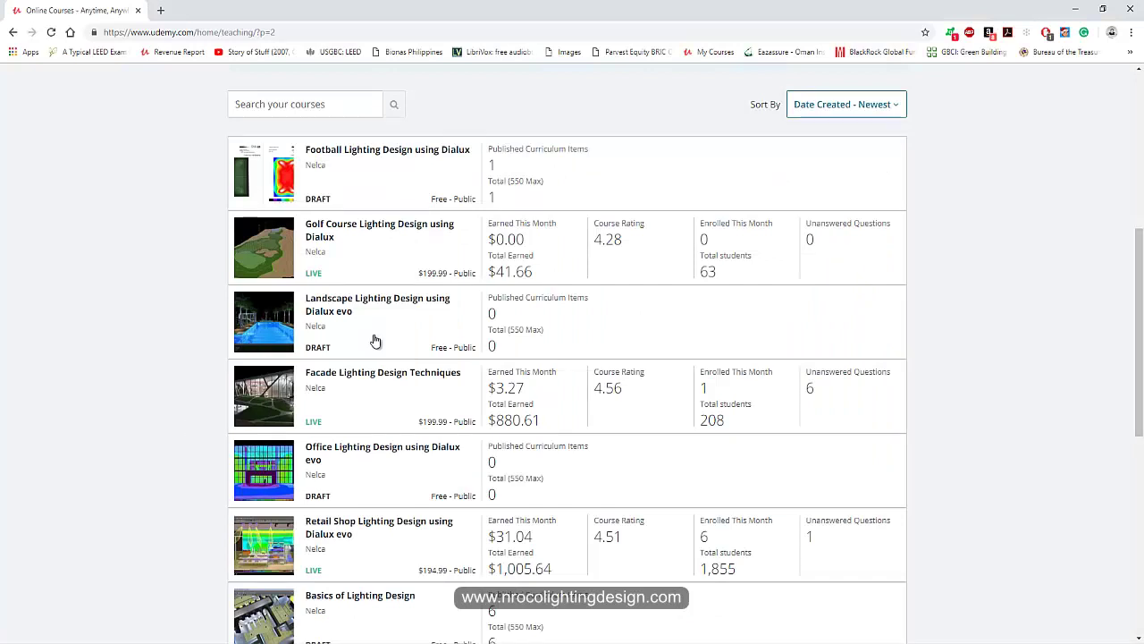
mouse_move(414, 338)
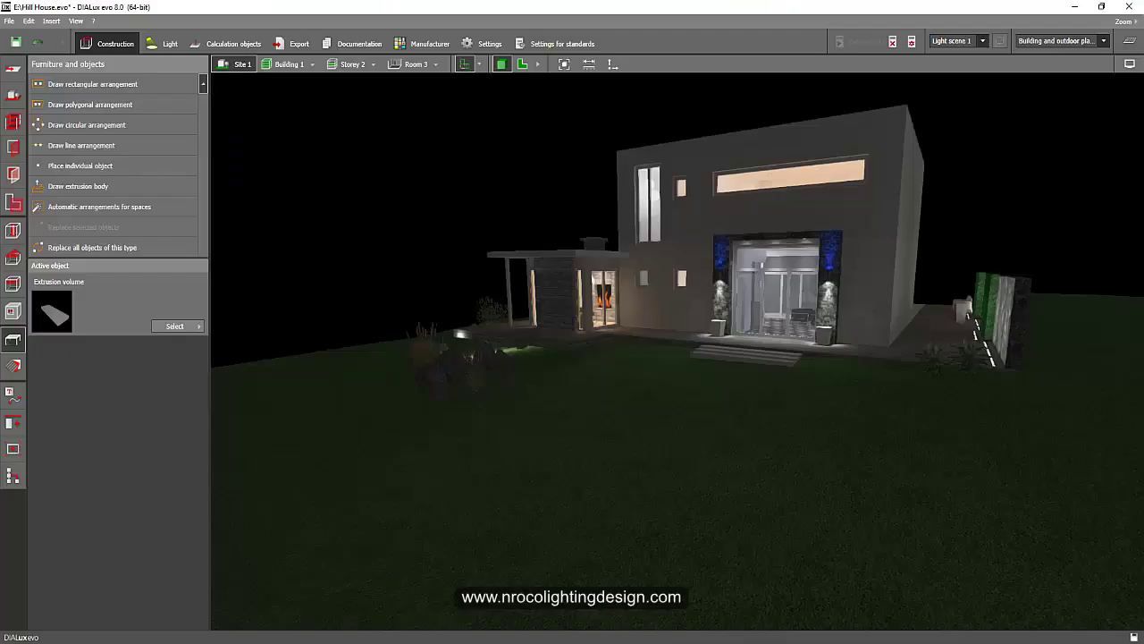
View the illuminated house model in DIALux evo from the front around to the pool side.
left_click_drag(408, 235, 722, 304)
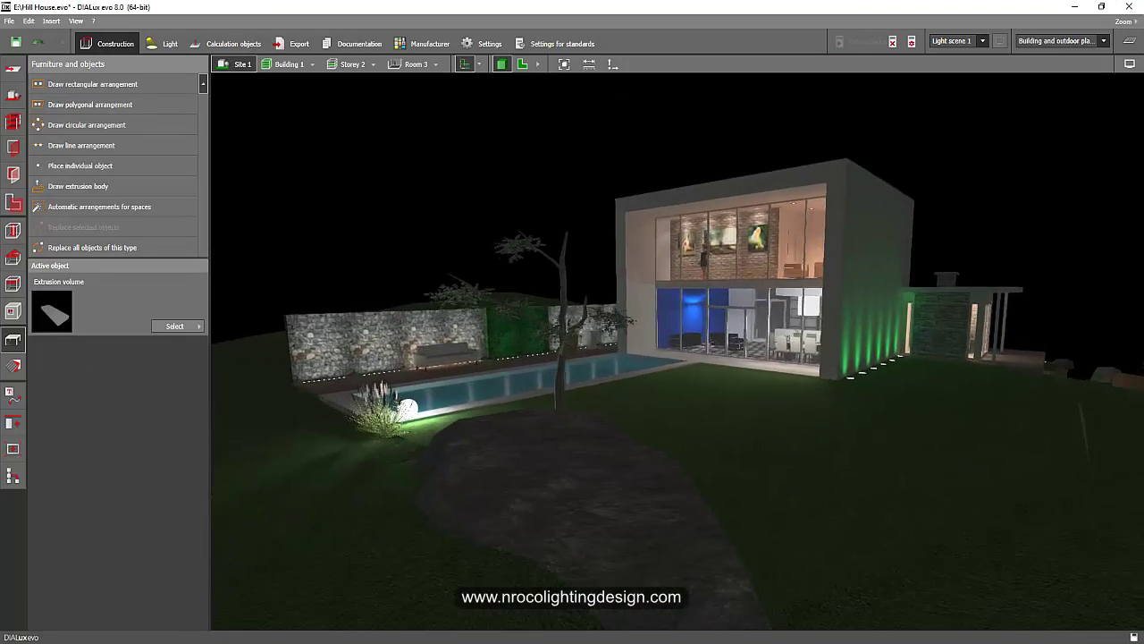